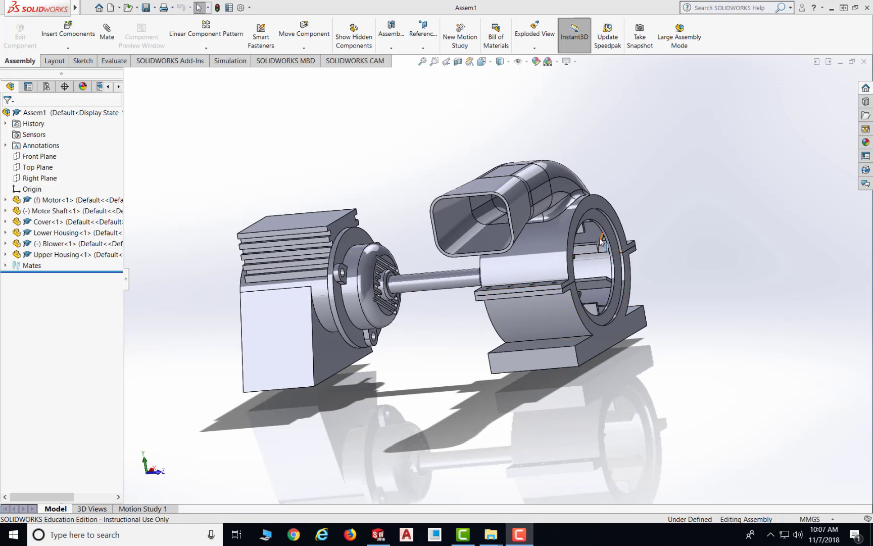
# - Rotate the blower inside the housing and close the Assem1 assembly without saving the changes
pyautogui.click(616, 253)
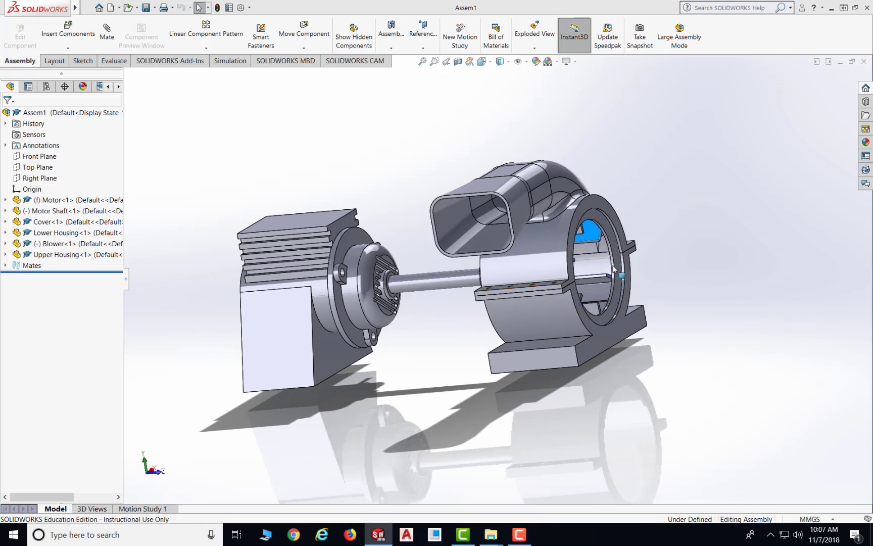
pyautogui.moveTo(562, 284)
pyautogui.mouseDown()
pyautogui.moveTo(567, 257)
pyautogui.moveTo(589, 235)
pyautogui.mouseUp()
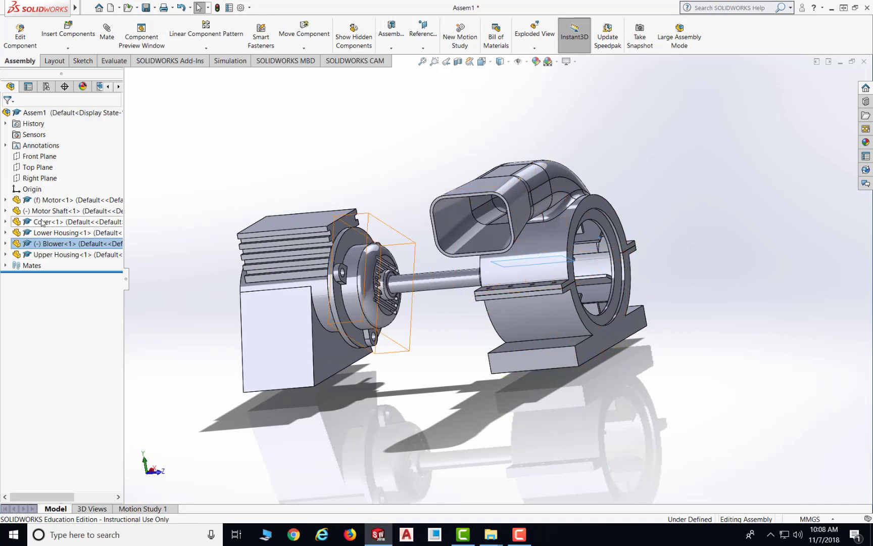
pyautogui.click(863, 63)
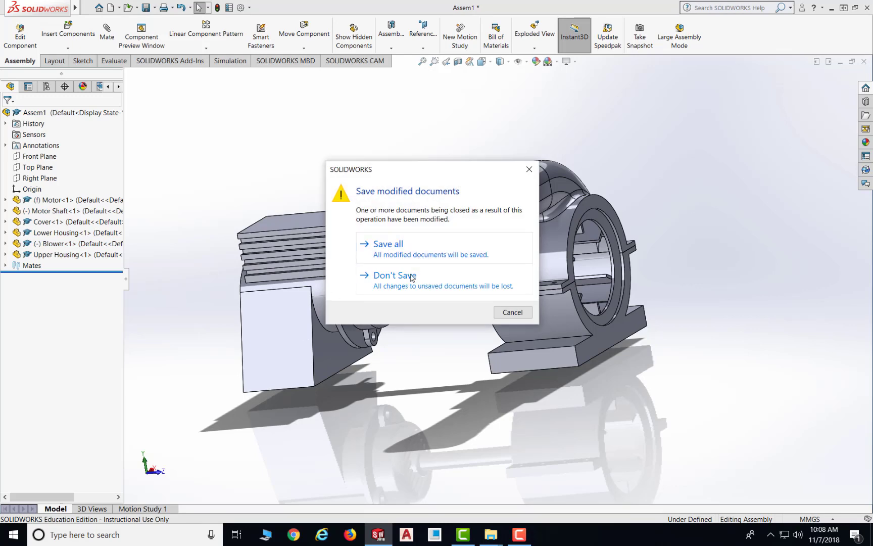
pyautogui.click(394, 275)
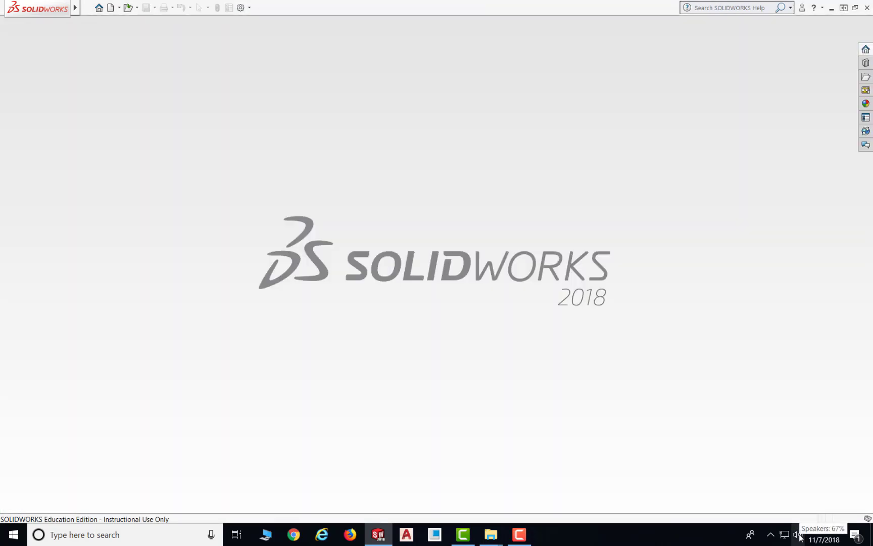
# - Mute the computer's speakers and create a new assembly document
pyautogui.click(687, 506)
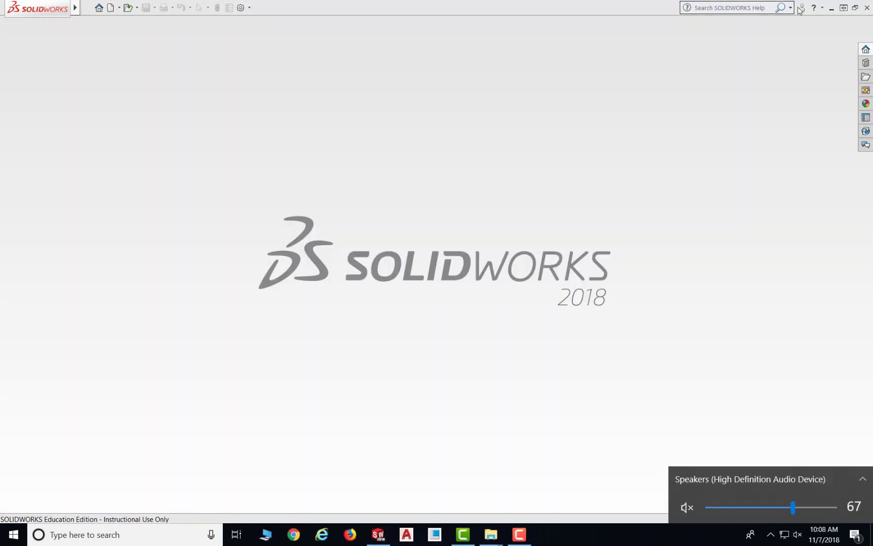
pyautogui.click(617, 12)
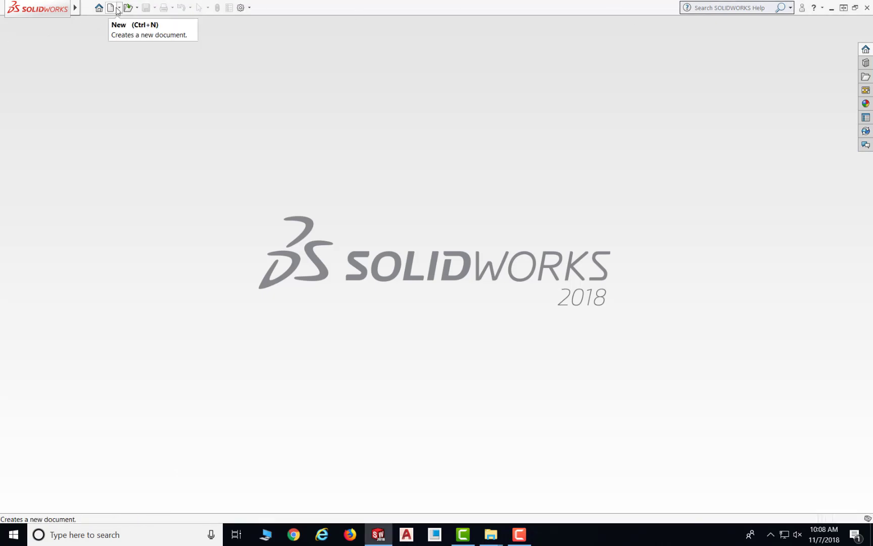
pyautogui.click(115, 9)
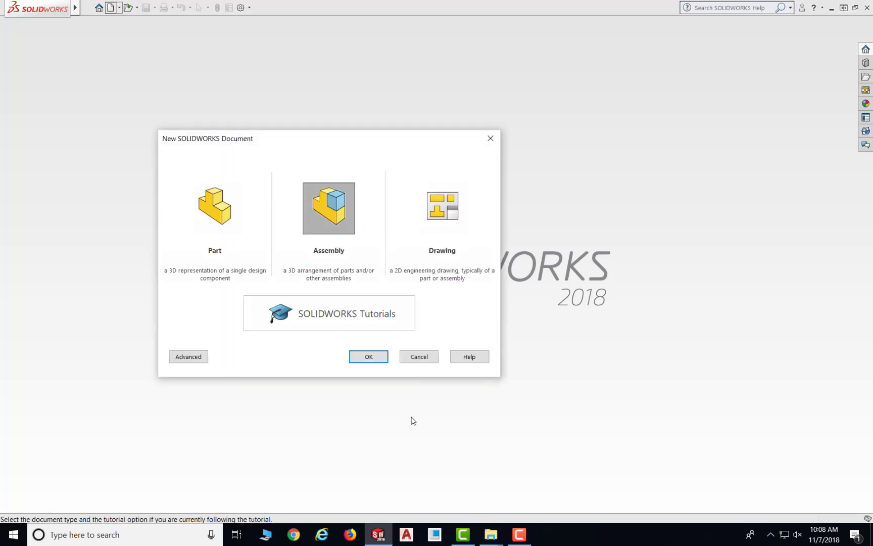
pyautogui.click(371, 356)
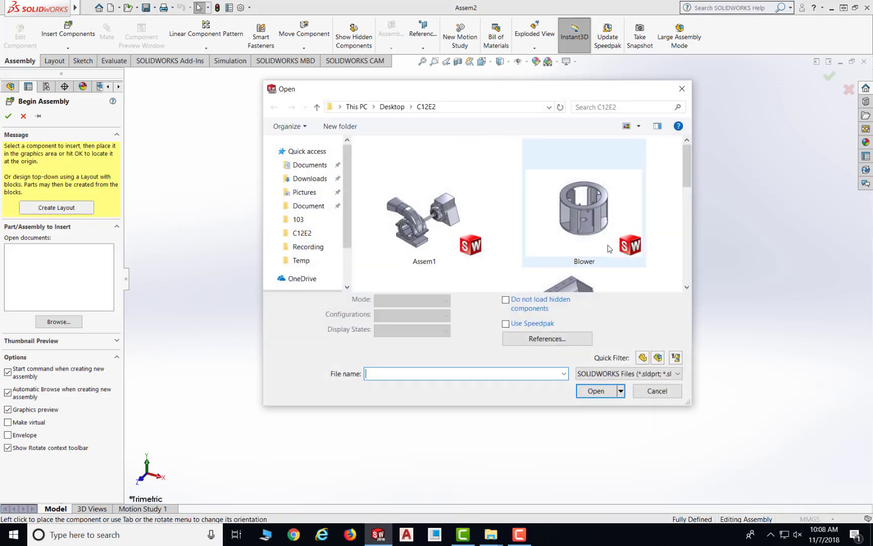
# - Browse to the Desktop folder C12E2 - Copy and display its part files as extra large icons
pyautogui.click(391, 107)
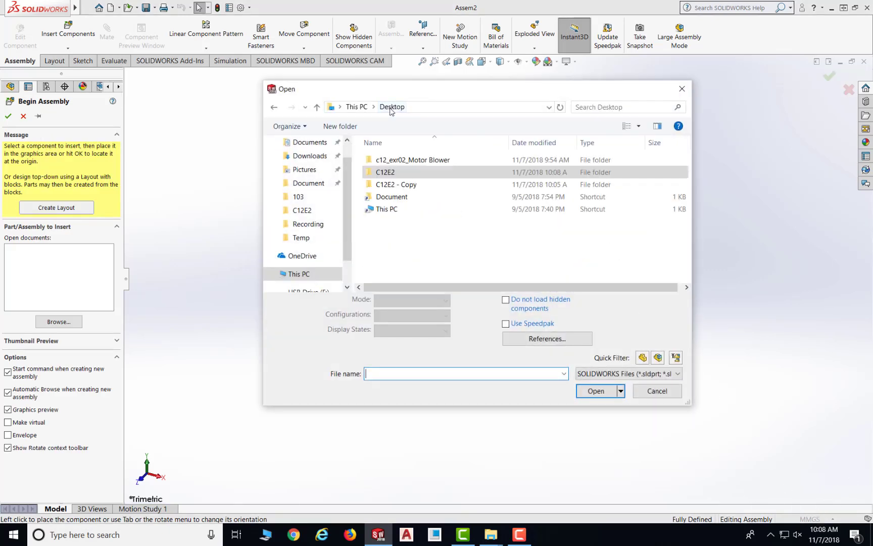
pyautogui.doubleClick(407, 185)
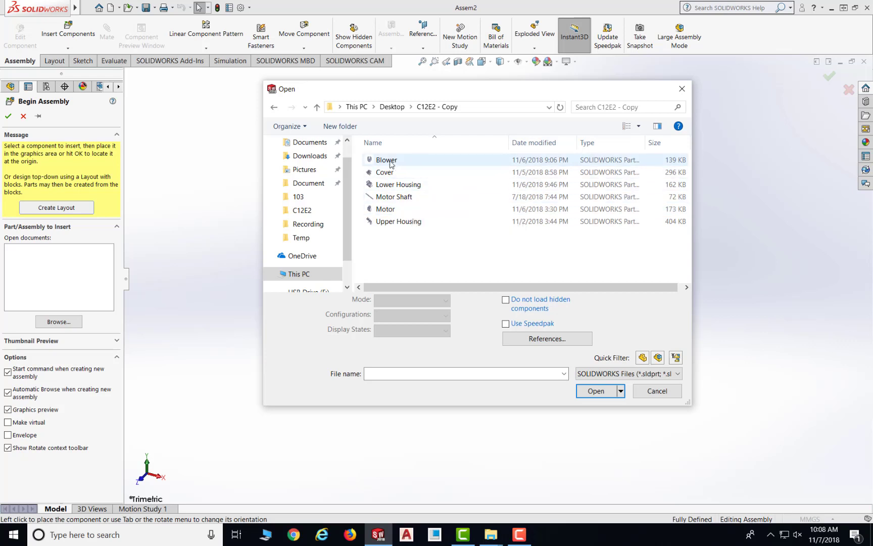
pyautogui.rightClick(465, 171)
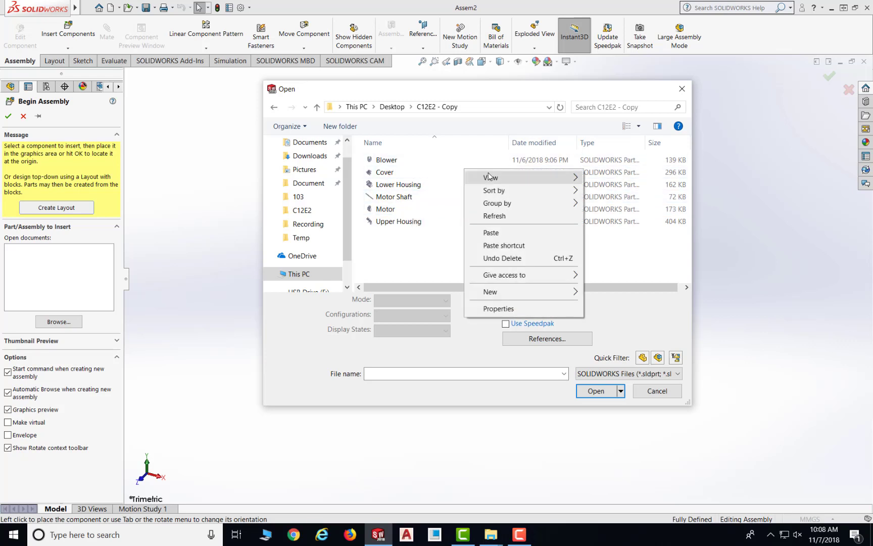
pyautogui.moveTo(489, 177)
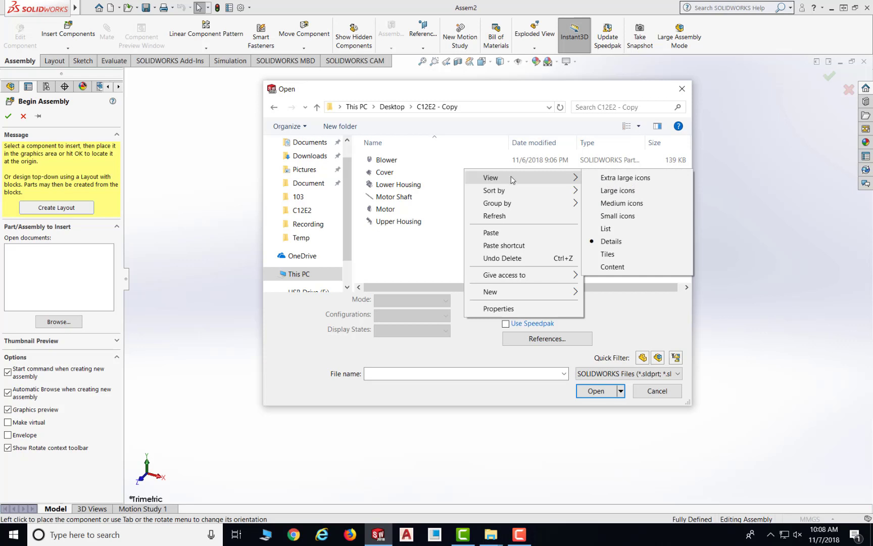
pyautogui.click(601, 178)
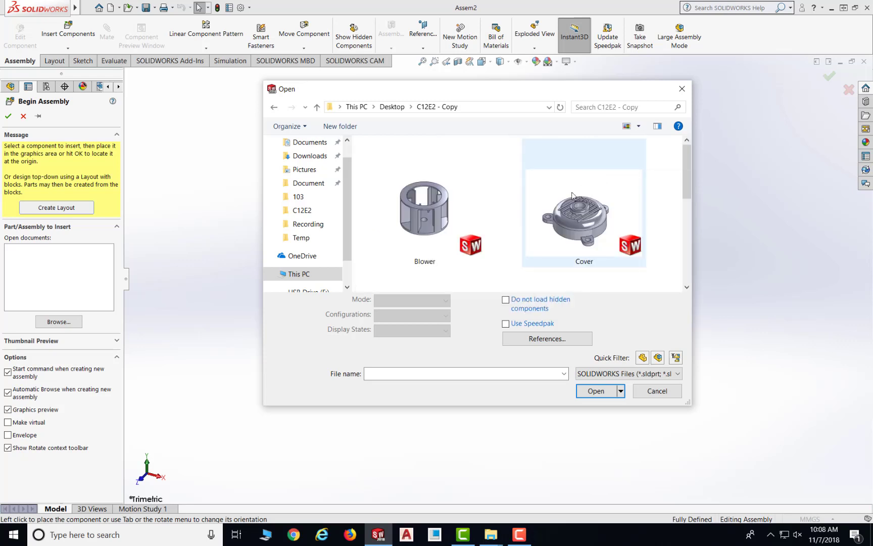
# - Insert the Motor part from the C12E2 - Copy folder as the first component of the assembly
pyautogui.scroll(-2, 639, 229)
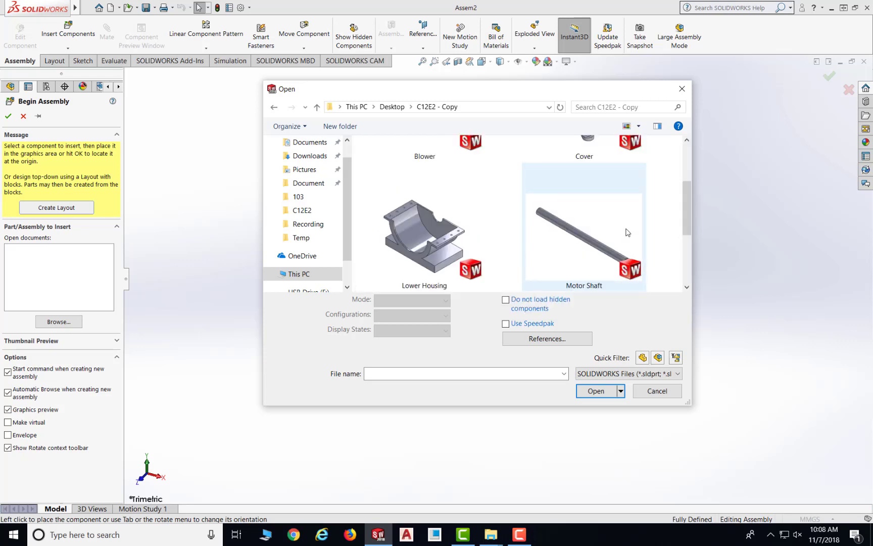
pyautogui.scroll(-2, 627, 232)
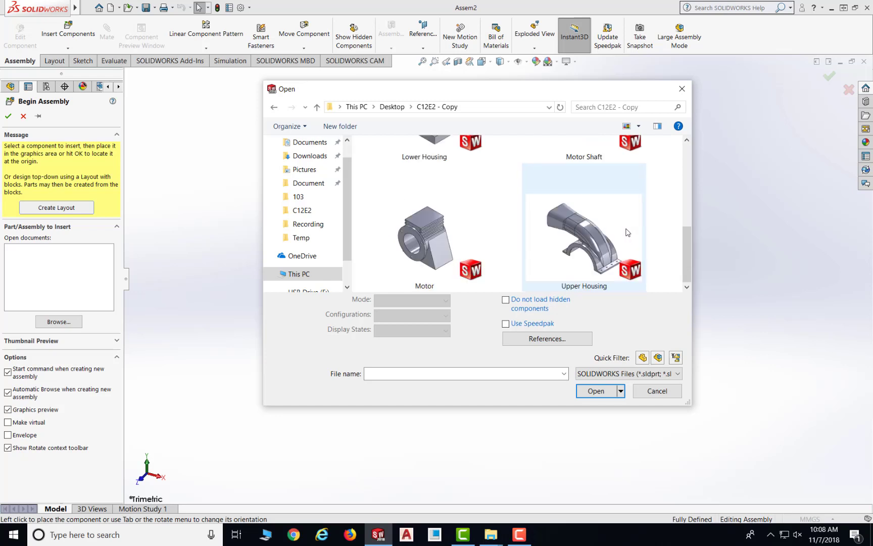
pyautogui.click(435, 254)
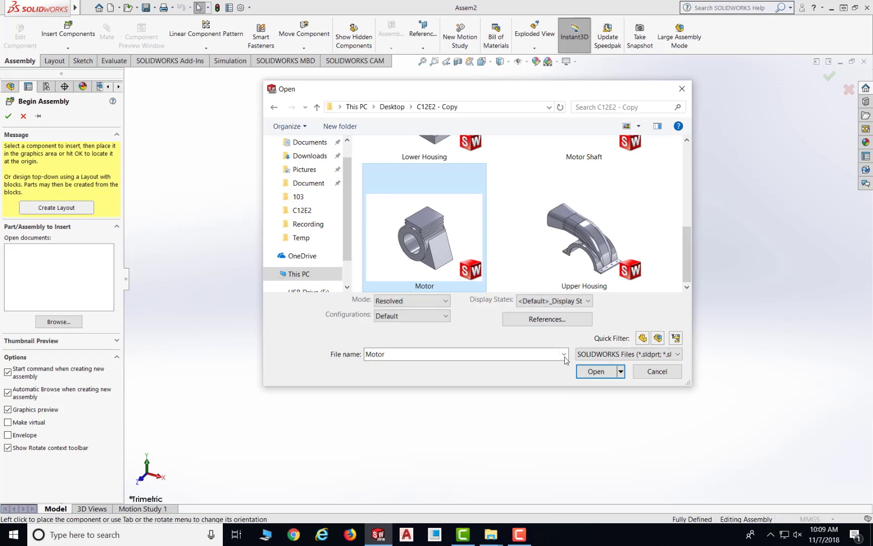
pyautogui.click(595, 371)
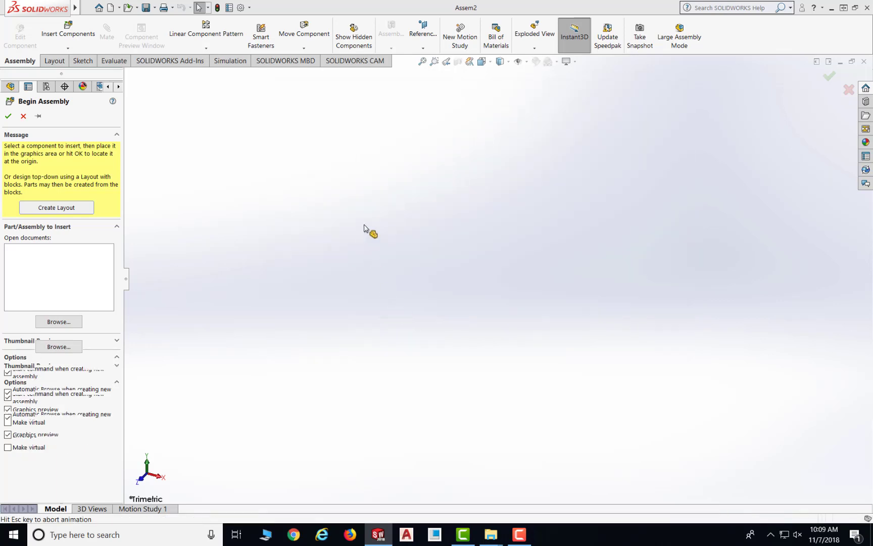
pyautogui.click(418, 265)
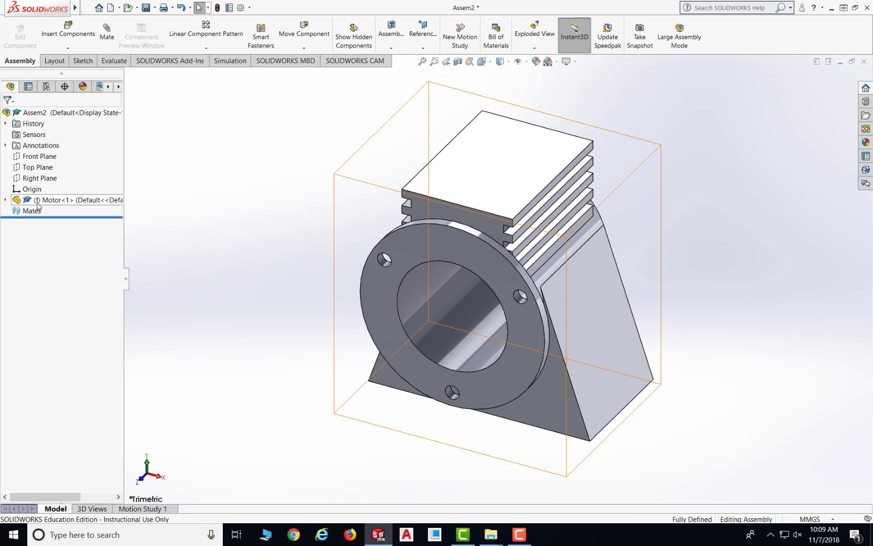
# - Insert the Motor Shaft part and place it loosely in front of the motor's base
pyautogui.click(76, 42)
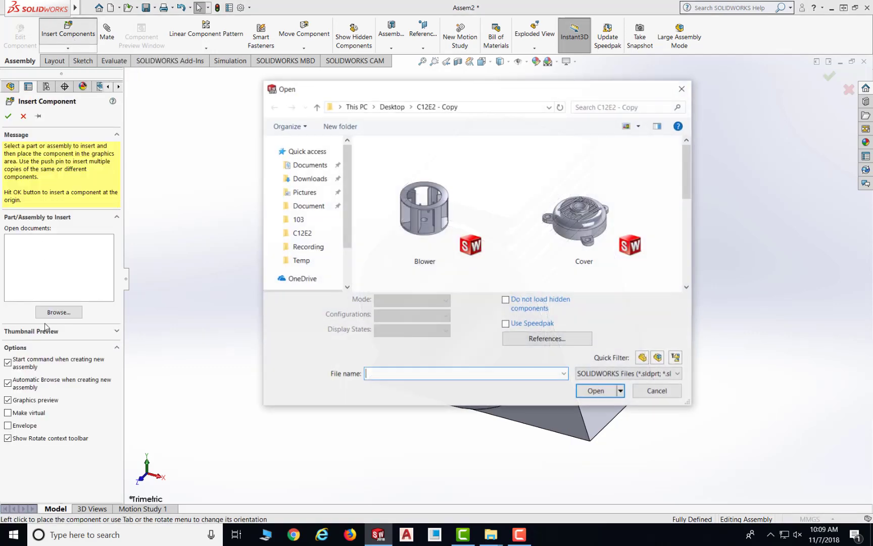
pyautogui.scroll(-2, 640, 253)
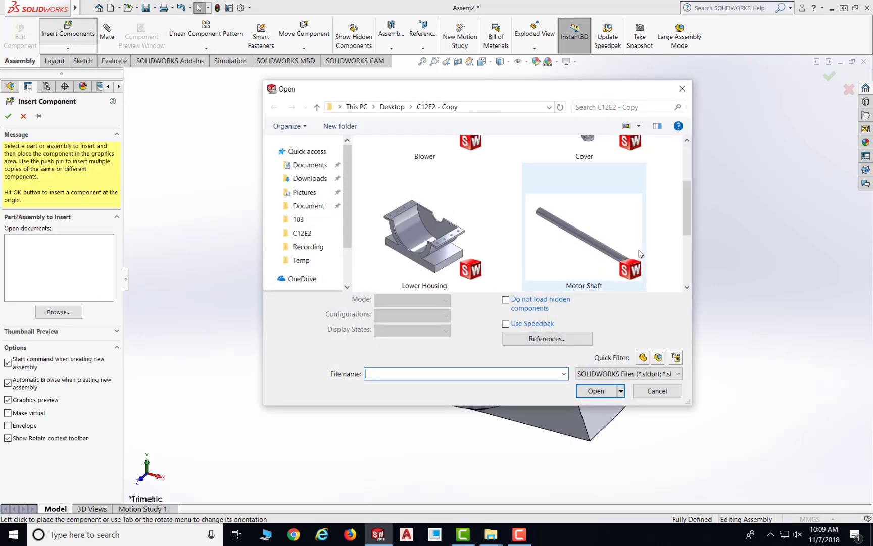
pyautogui.scroll(-2, 639, 253)
pyautogui.scroll(2, 632, 243)
pyautogui.click(604, 210)
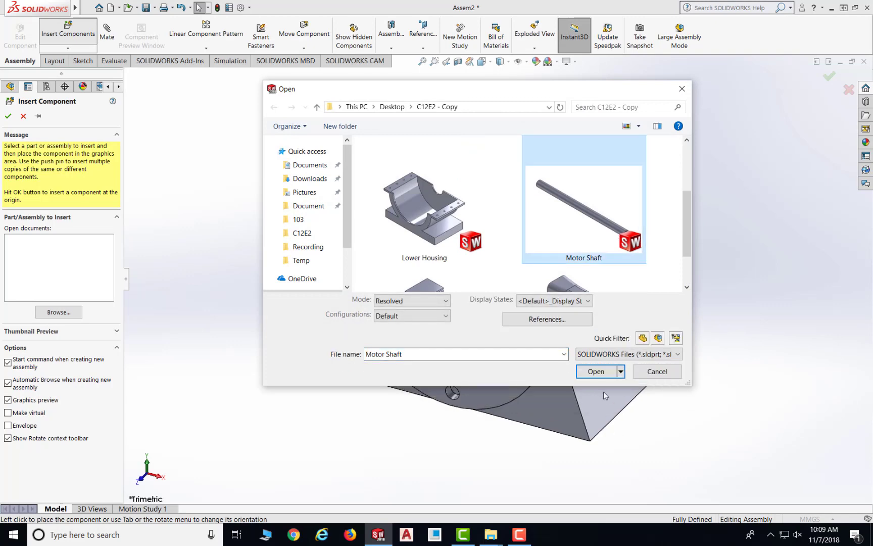
pyautogui.click(596, 371)
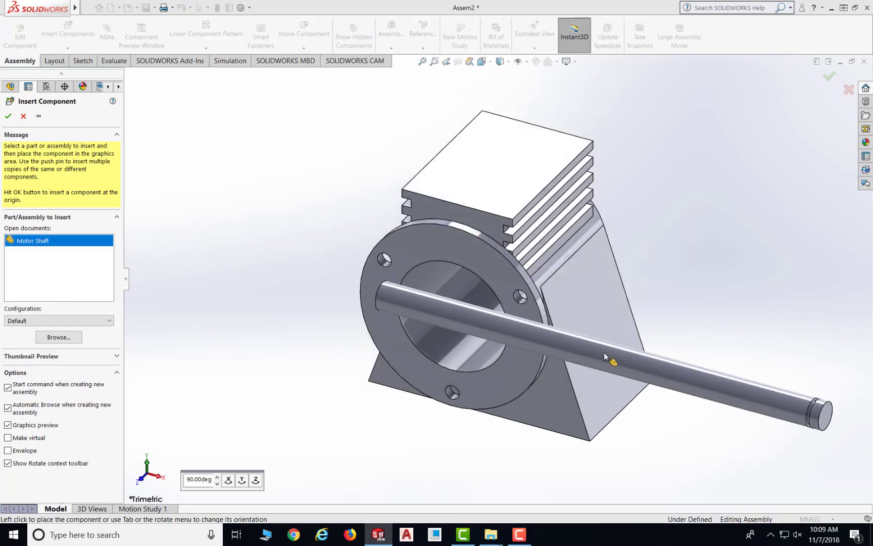
pyautogui.click(552, 448)
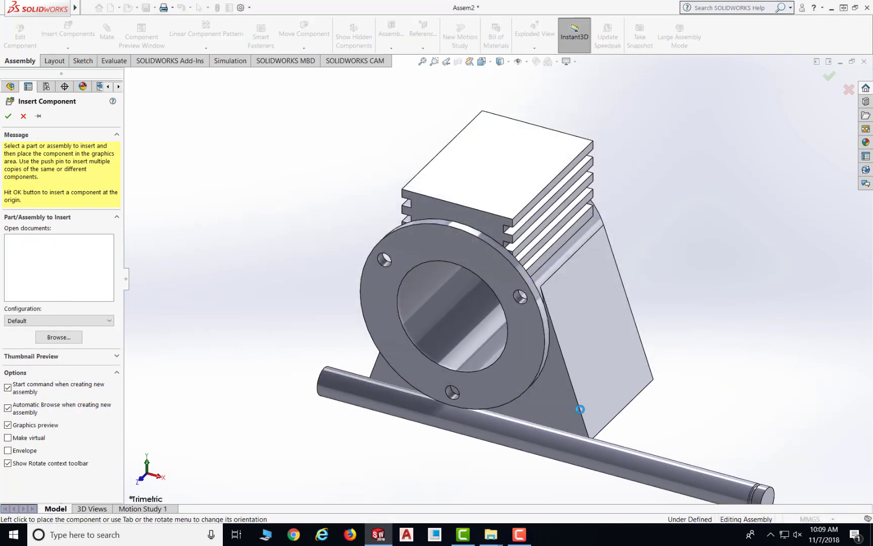
# - Add a coincident mate between the motor's rear face with the small shaft hole and the grooved end face of the motor shaft
pyautogui.moveTo(623, 409); pyautogui.dragTo(649, 353, button='middle')
pyautogui.scroll(2, 703, 389)
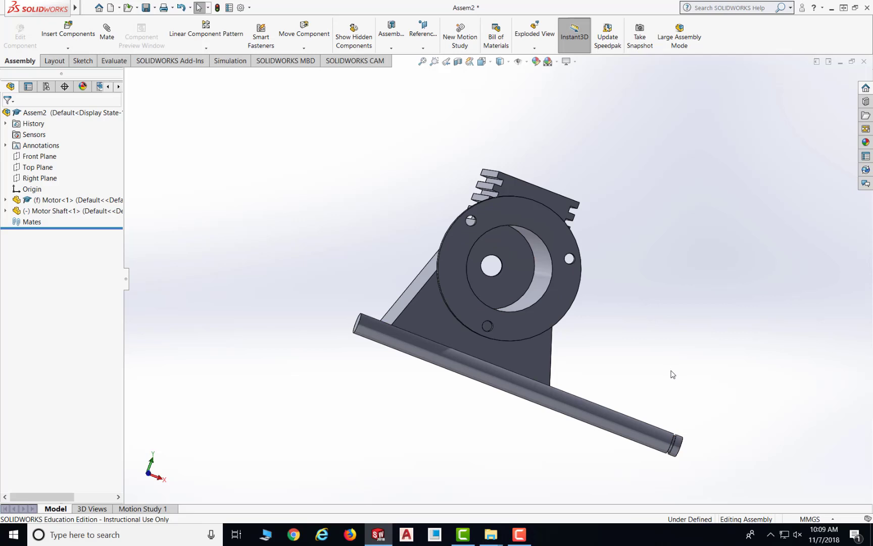
pyautogui.moveTo(695, 432); pyautogui.dragTo(653, 421, button='middle')
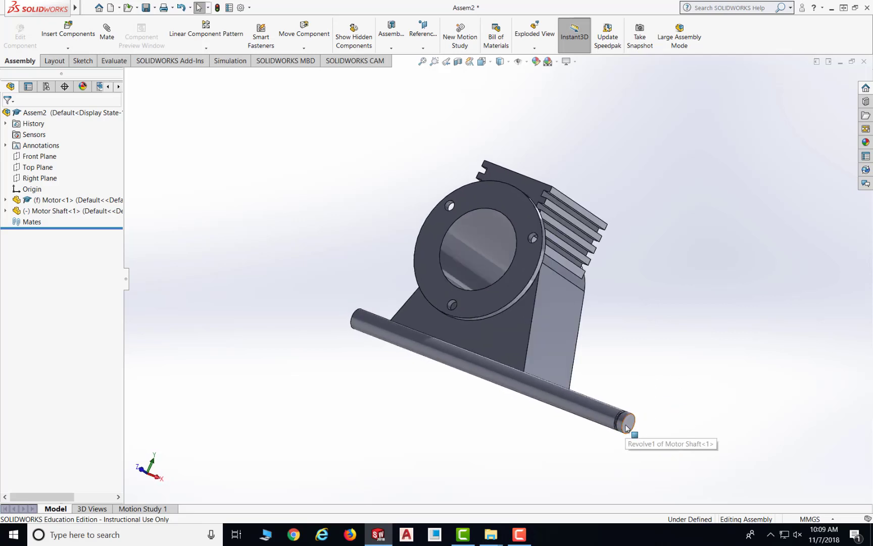
pyautogui.moveTo(560, 324); pyautogui.dragTo(756, 357, button='middle')
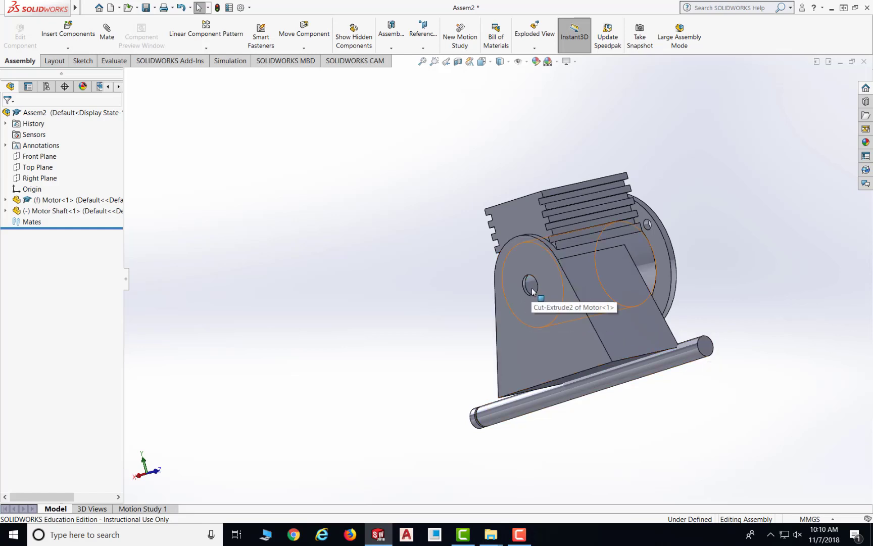
pyautogui.scroll(1, 633, 369)
pyautogui.scroll(-1, 633, 369)
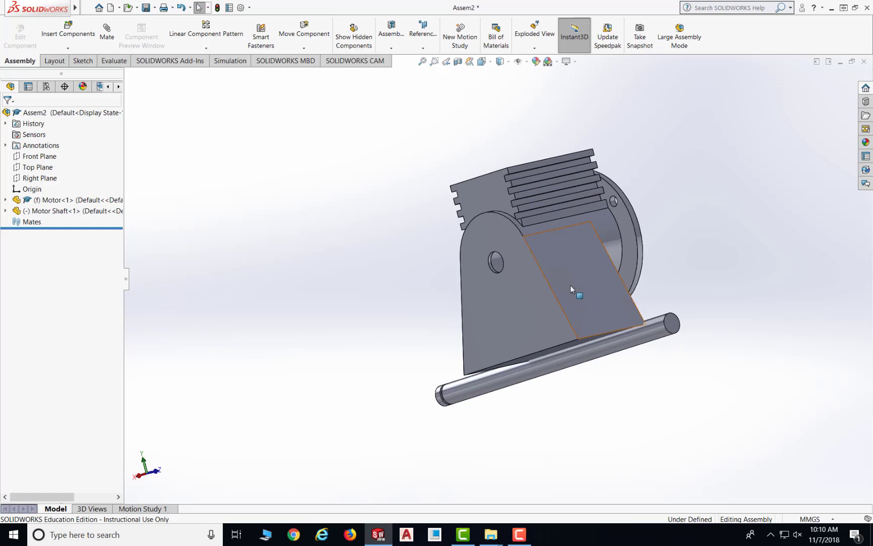
pyautogui.click(108, 45)
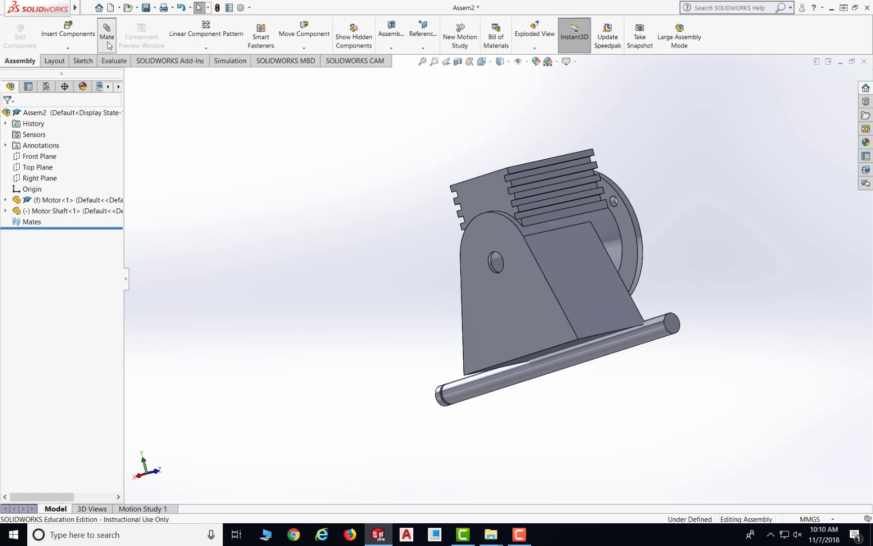
pyautogui.click(479, 240)
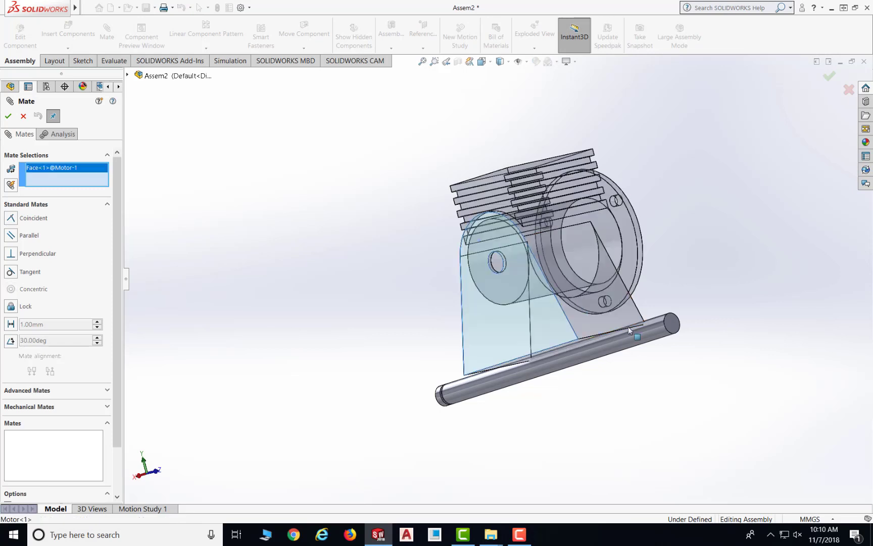
pyautogui.moveTo(480, 240); pyautogui.dragTo(707, 267, button='middle')
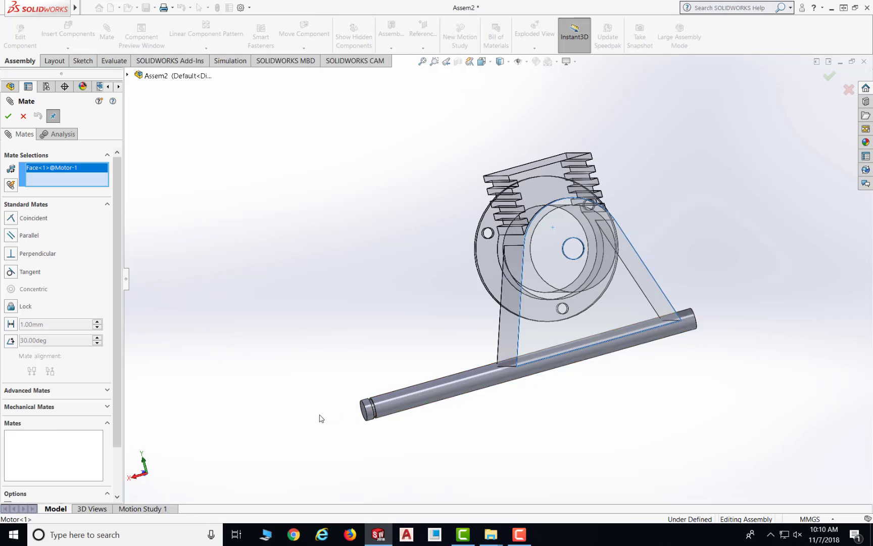
pyautogui.moveTo(360, 417); pyautogui.dragTo(417, 414, button='middle')
pyautogui.click(399, 396)
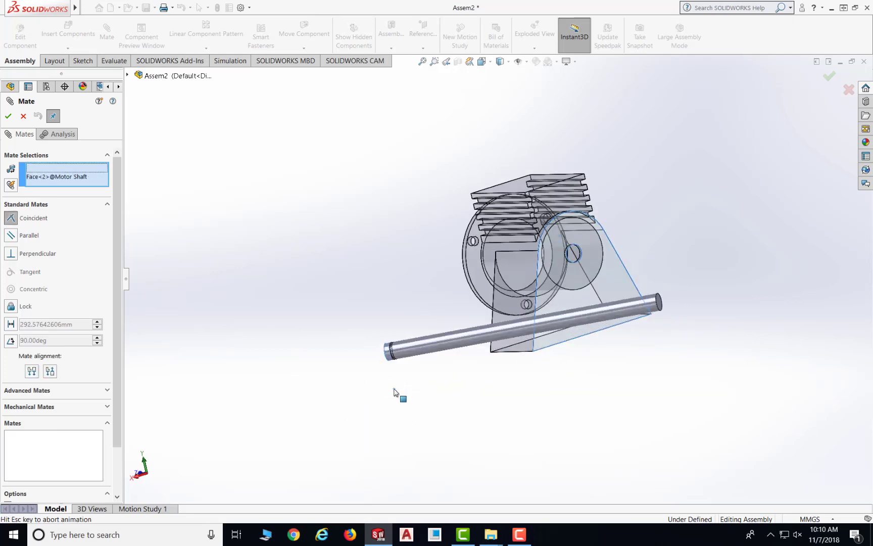
# - Flip the coincident mate's alignment so the shaft extends toward the motor's flange side, and accept the mate
pyautogui.moveTo(633, 331); pyautogui.dragTo(551, 338, button='middle')
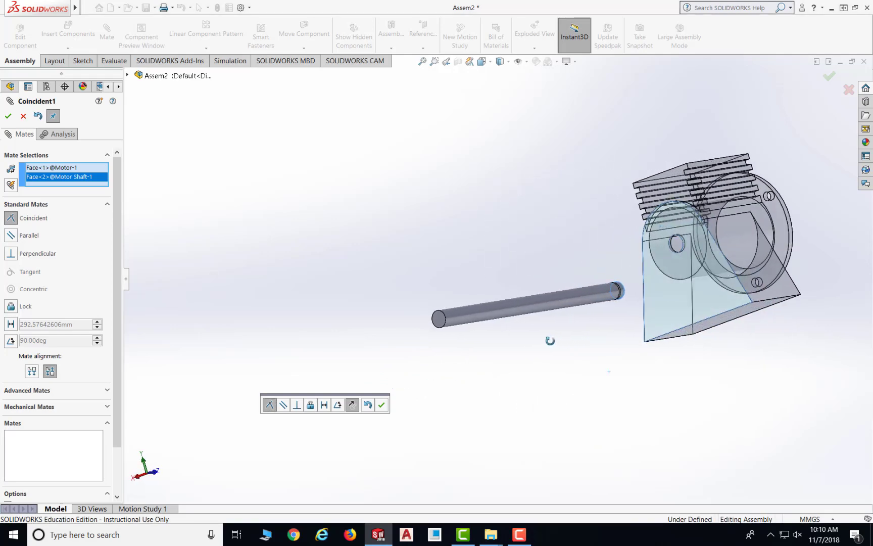
pyautogui.moveTo(764, 247); pyautogui.dragTo(716, 277, button='middle')
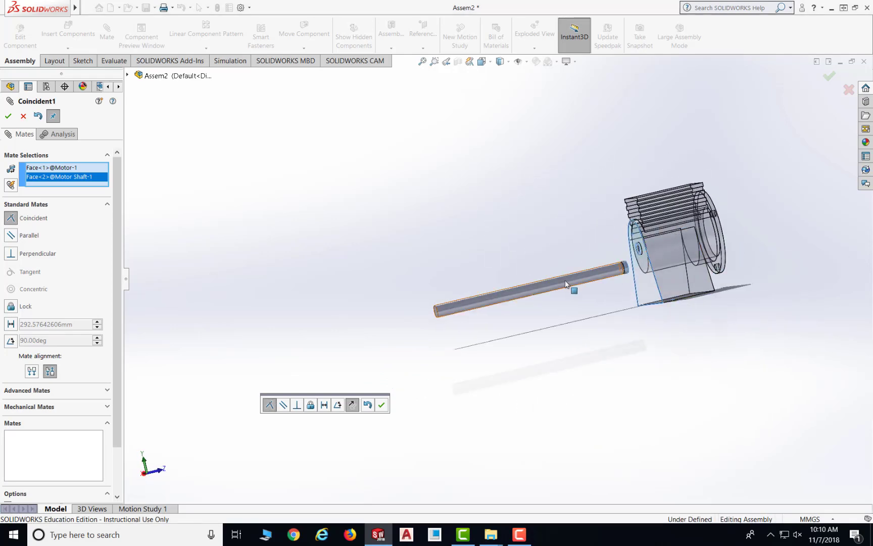
pyautogui.click(352, 407)
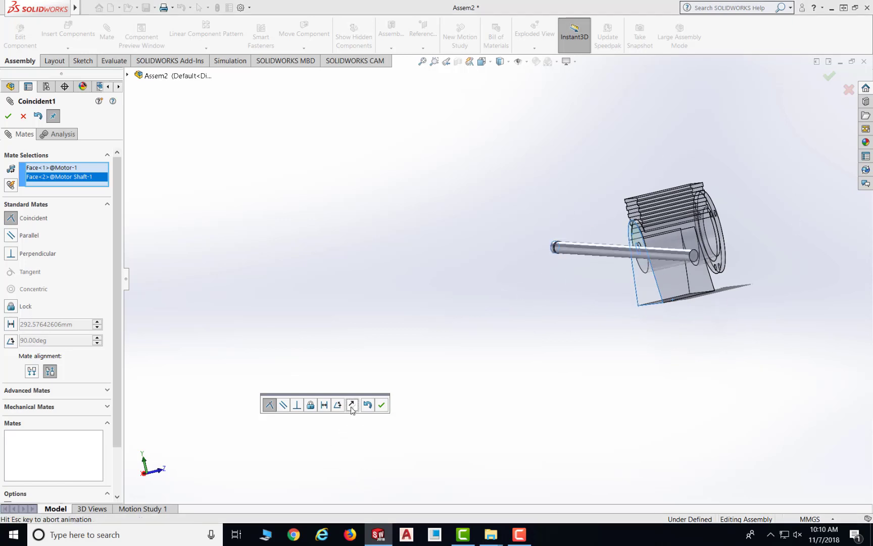
pyautogui.click(8, 117)
pyautogui.moveTo(745, 272); pyautogui.dragTo(643, 276, button='middle')
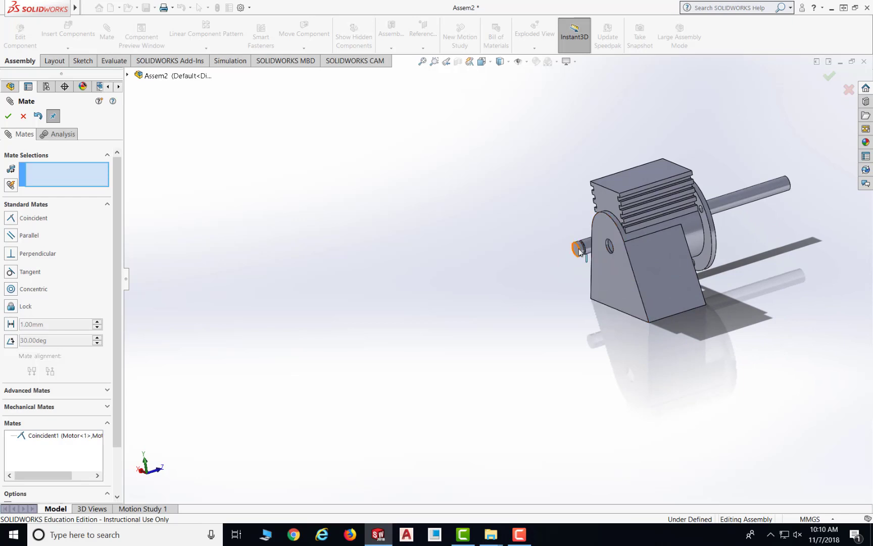
# - Move the motor shaft's end clear of the motor and add a concentric mate between its cylindrical face and the motor's small rear hole
pyautogui.moveTo(741, 204); pyautogui.dragTo(769, 222)
pyautogui.moveTo(803, 266); pyautogui.dragTo(721, 257)
pyautogui.moveTo(721, 257); pyautogui.dragTo(672, 267, button='middle')
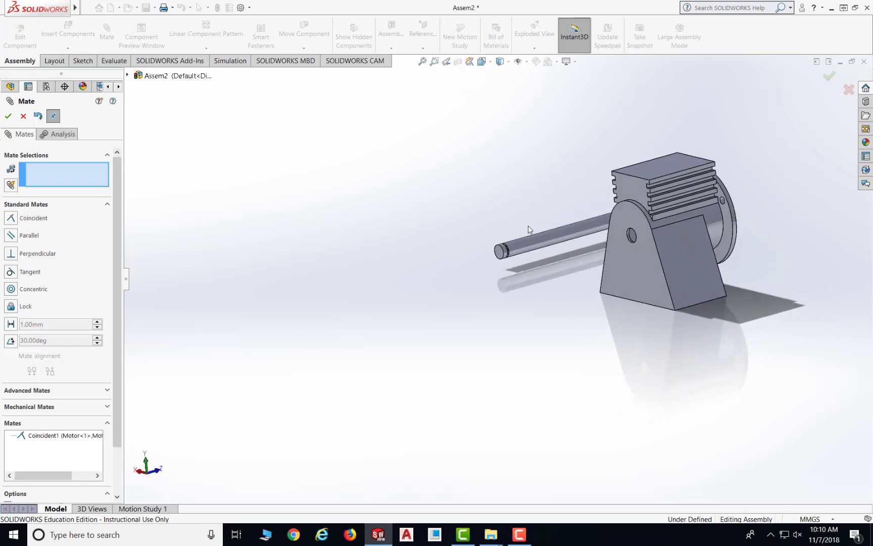
pyautogui.scroll(-3, 504, 259)
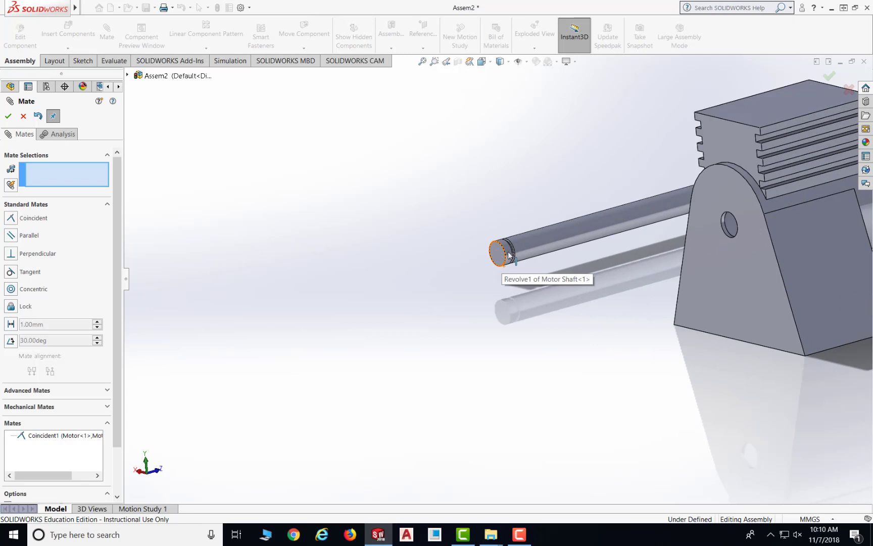
pyautogui.click(508, 252)
pyautogui.scroll(-3, 703, 227)
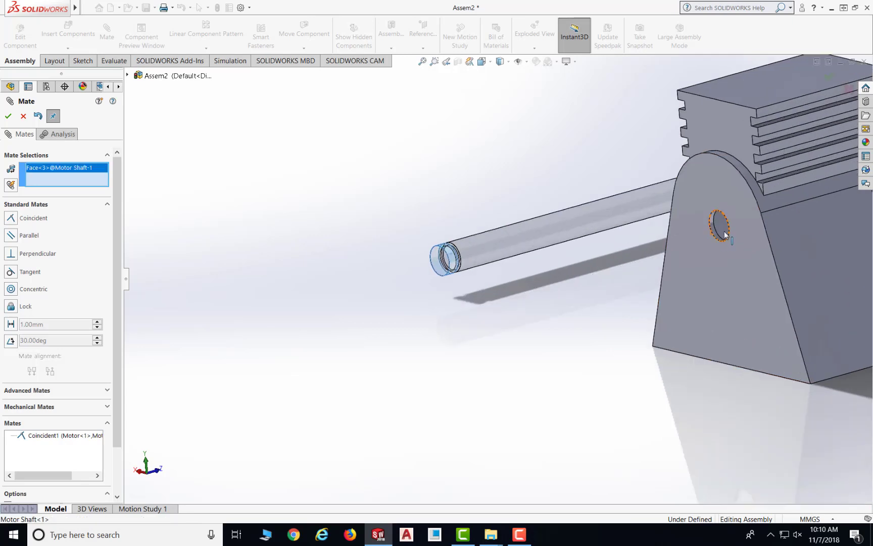
pyautogui.scroll(-2, 697, 225)
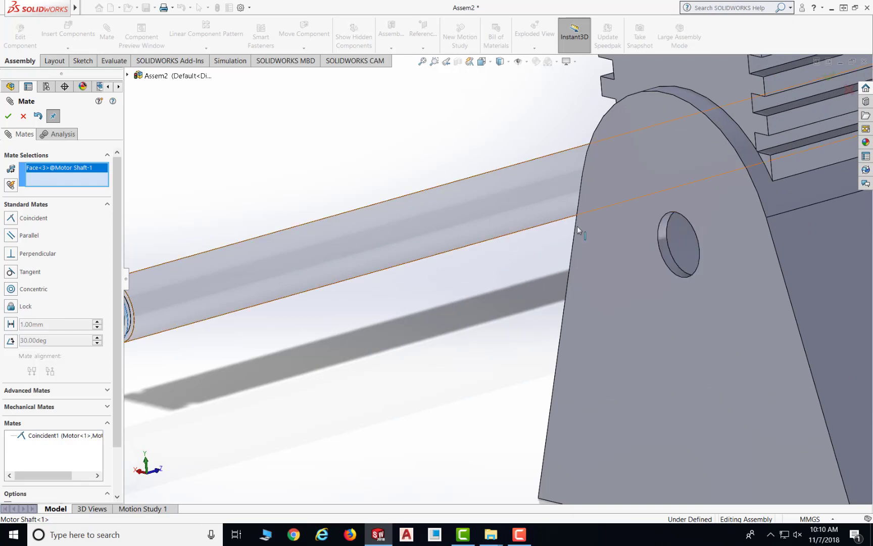
pyautogui.click(665, 225)
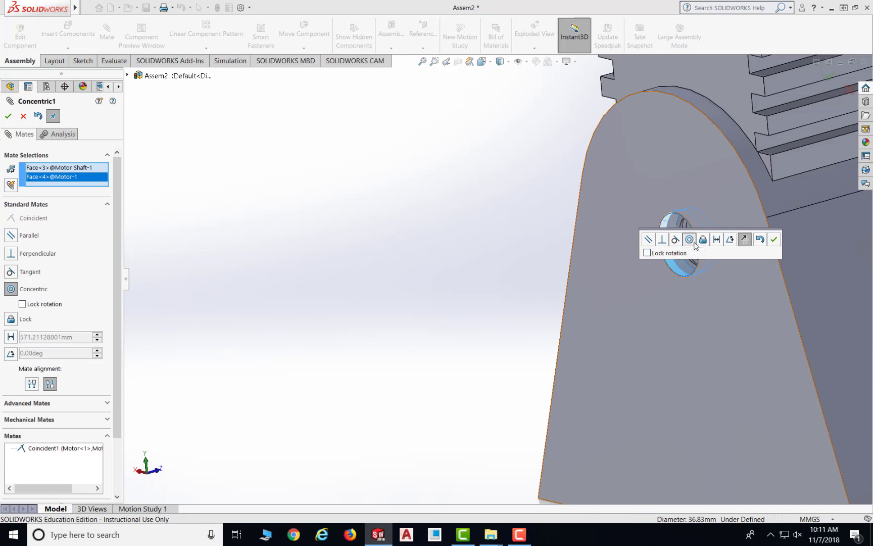
pyautogui.click(773, 239)
pyautogui.press('f')
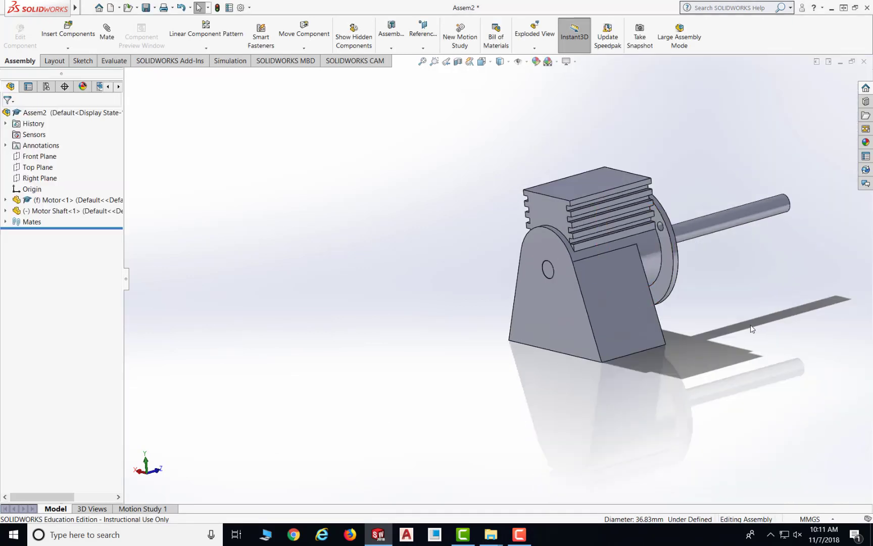
# - Examine how the motor shaft sits in the motor and check its definition status in the component tree
pyautogui.moveTo(747, 305); pyautogui.dragTo(710, 257, button='middle')
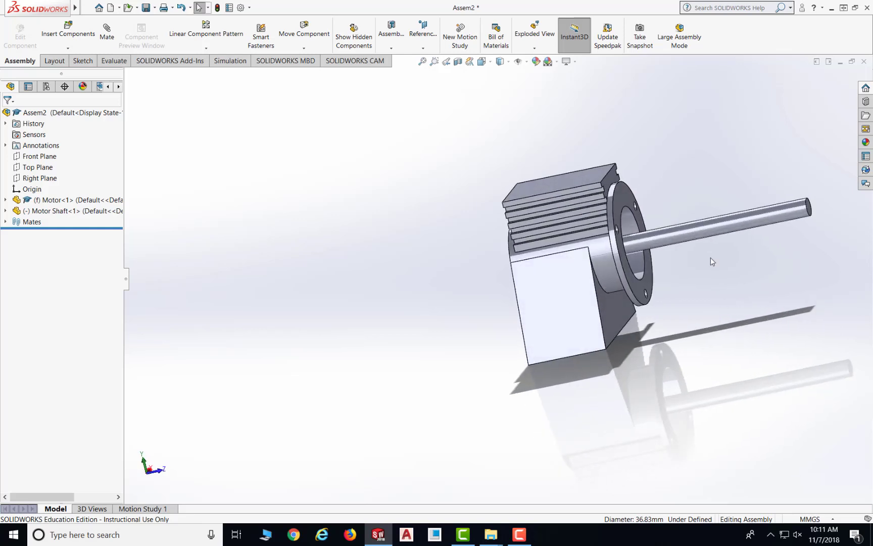
pyautogui.click(700, 231)
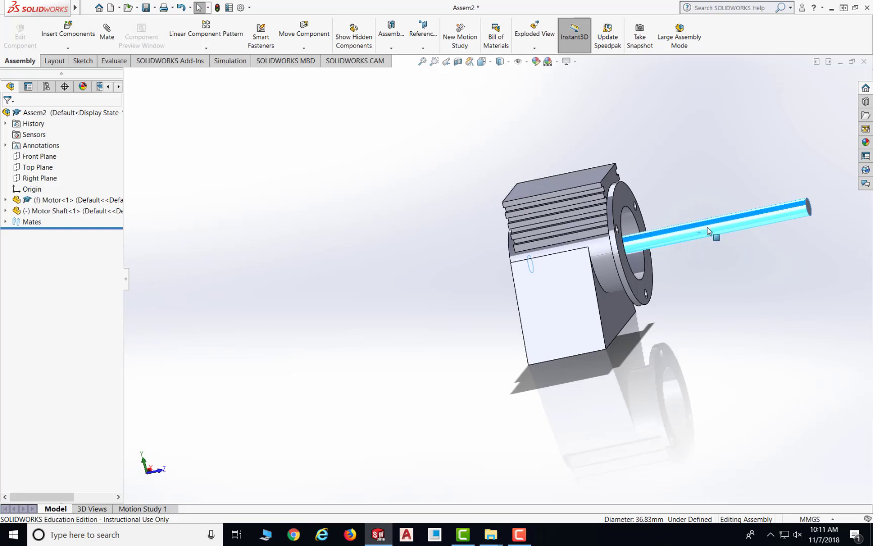
pyautogui.click(26, 211)
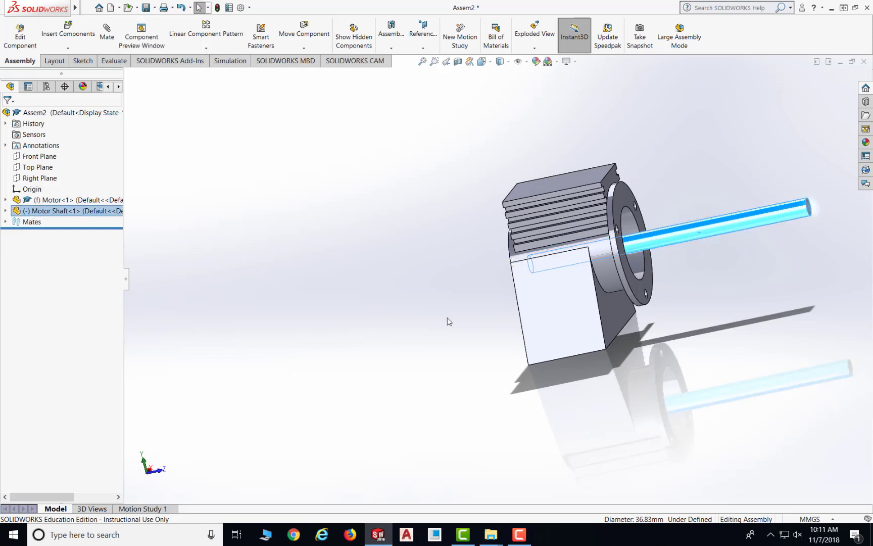
pyautogui.scroll(-1, 479, 320)
pyautogui.scroll(-1, 525, 289)
pyautogui.scroll(3, 768, 257)
pyautogui.moveTo(735, 264); pyautogui.dragTo(779, 252, button='middle')
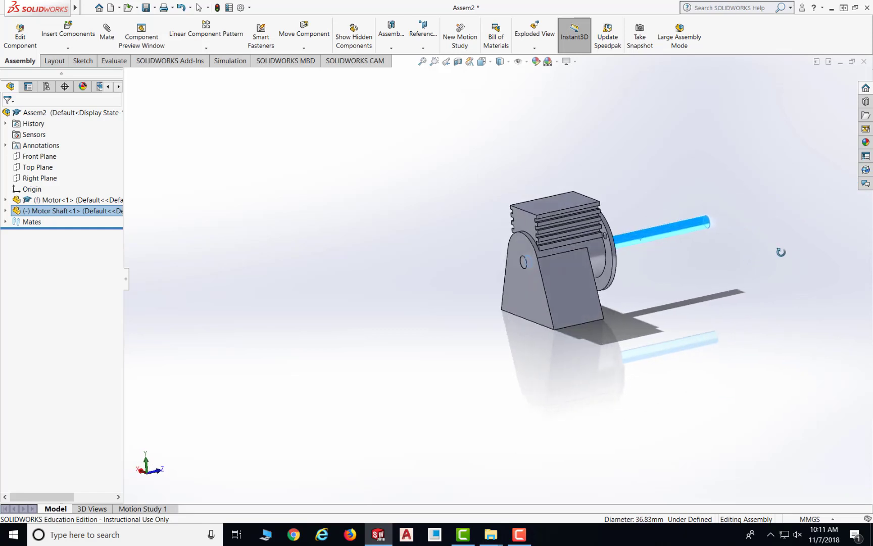
# - Edit the motor shaft's Concentric1 mate to lock rotation and accept the change
pyautogui.rightClick(38, 211)
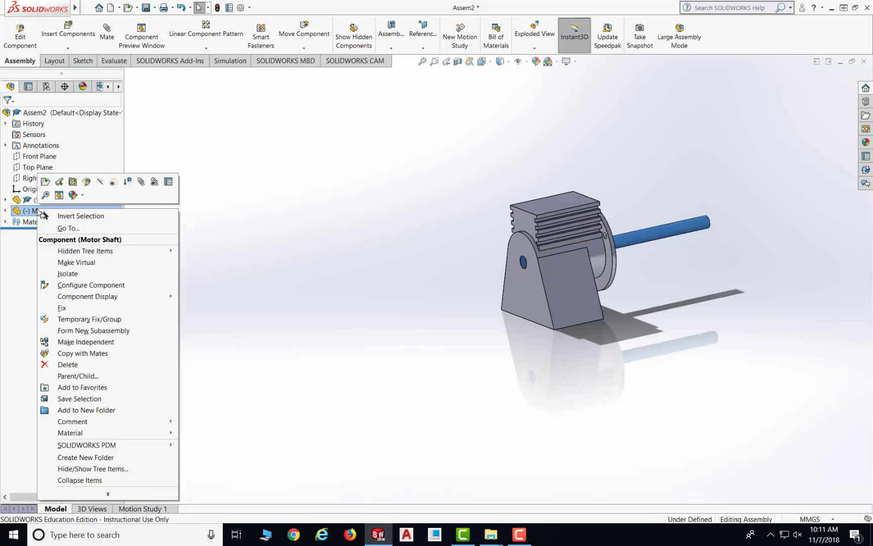
pyautogui.click(7, 211)
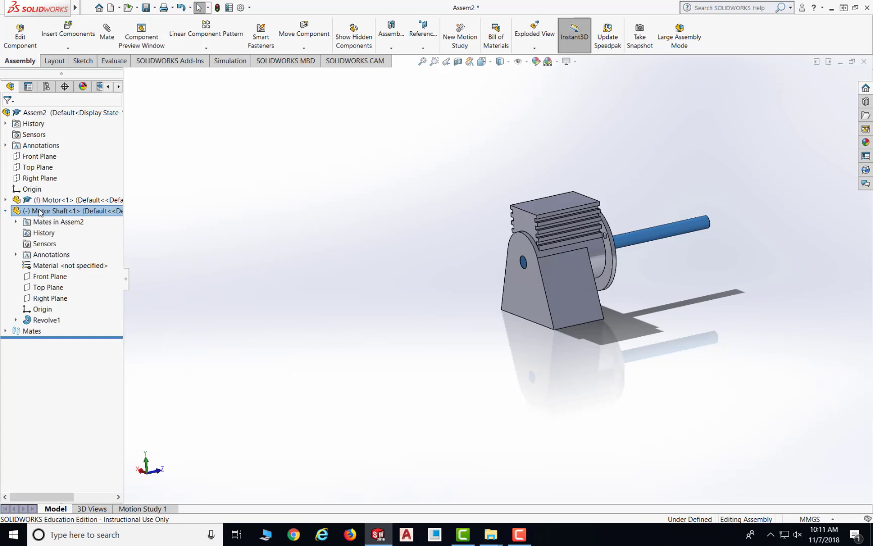
pyautogui.click(15, 223)
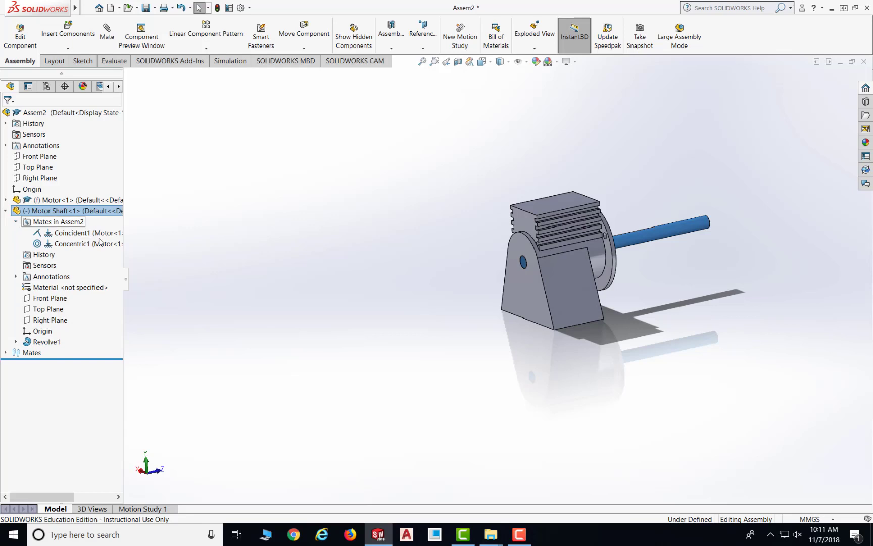
pyautogui.click(74, 244)
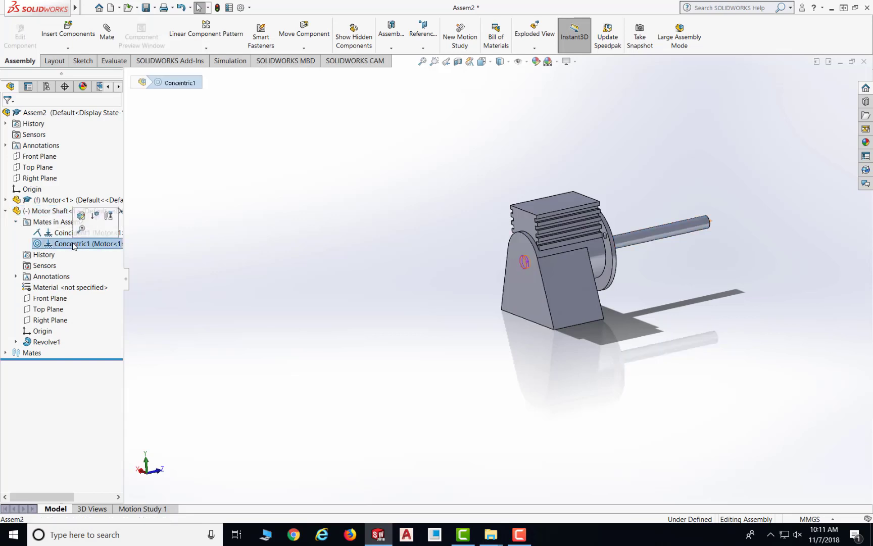
pyautogui.click(82, 216)
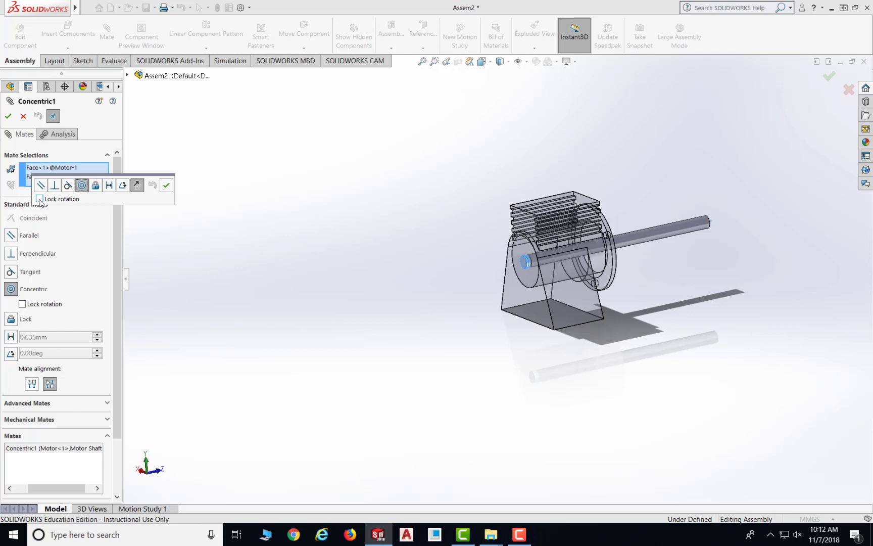
pyautogui.click(166, 185)
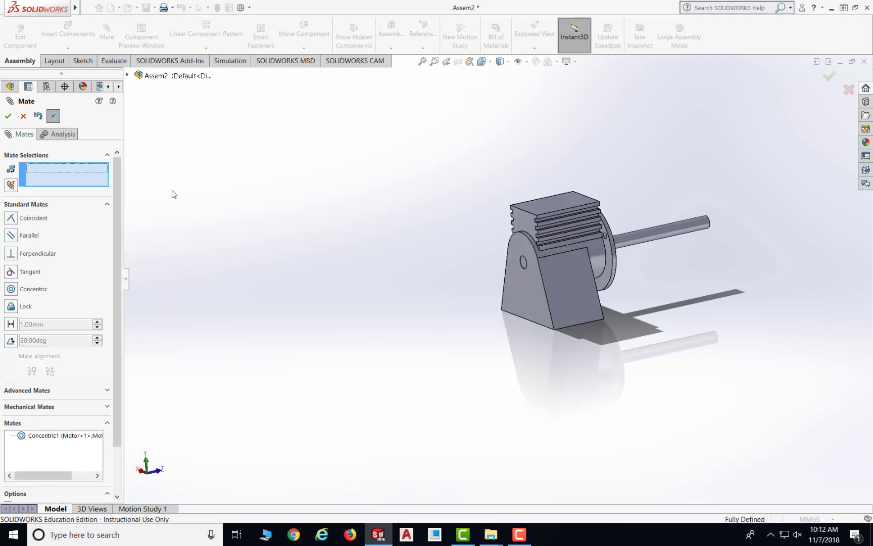
pyautogui.click(8, 116)
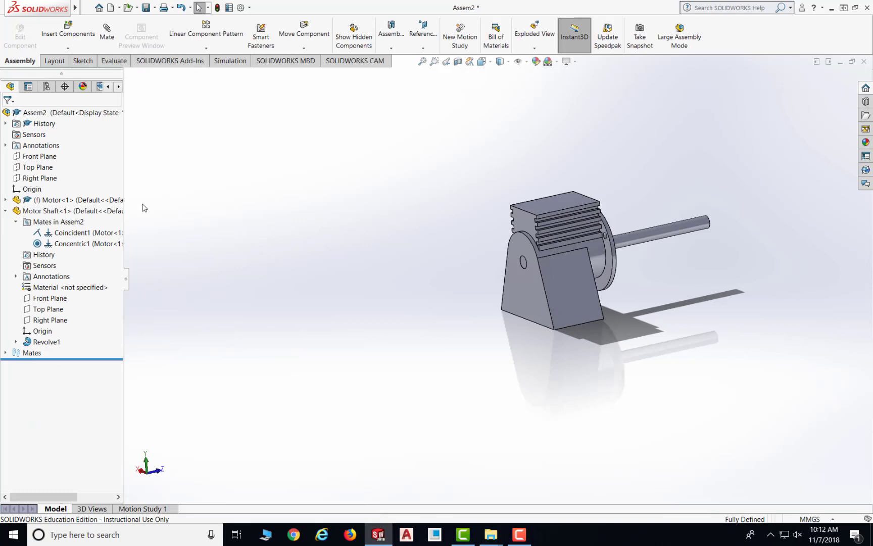
# - Test whether the motor shaft can still be moved with its rotation locked
pyautogui.click(6, 211)
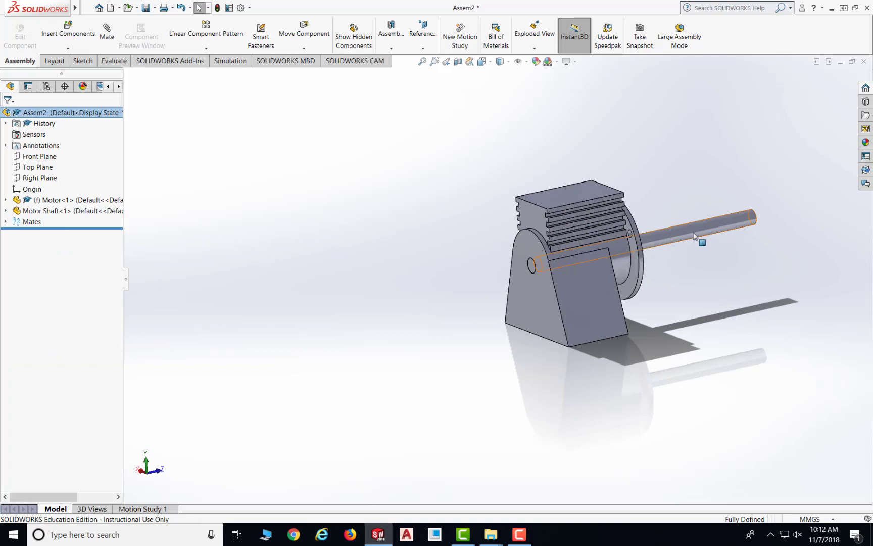
pyautogui.moveTo(695, 236); pyautogui.dragTo(706, 234)
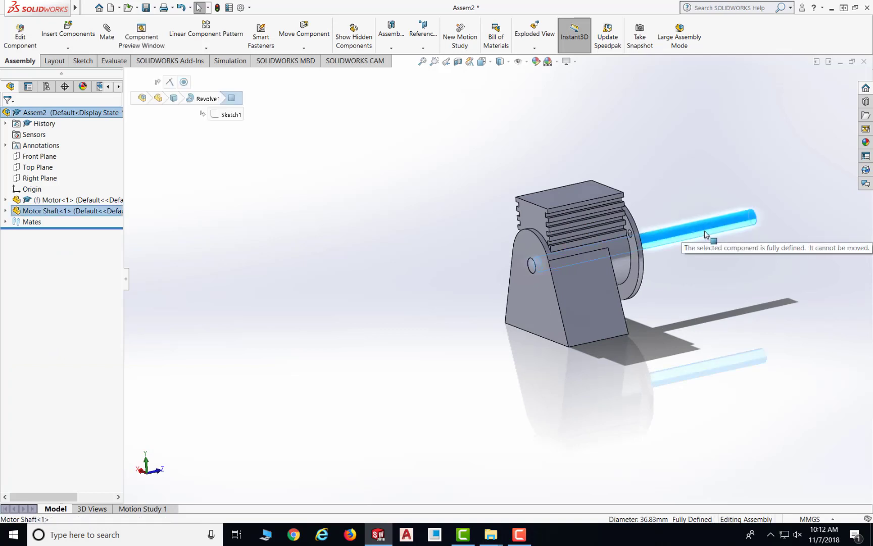
pyautogui.click(191, 229)
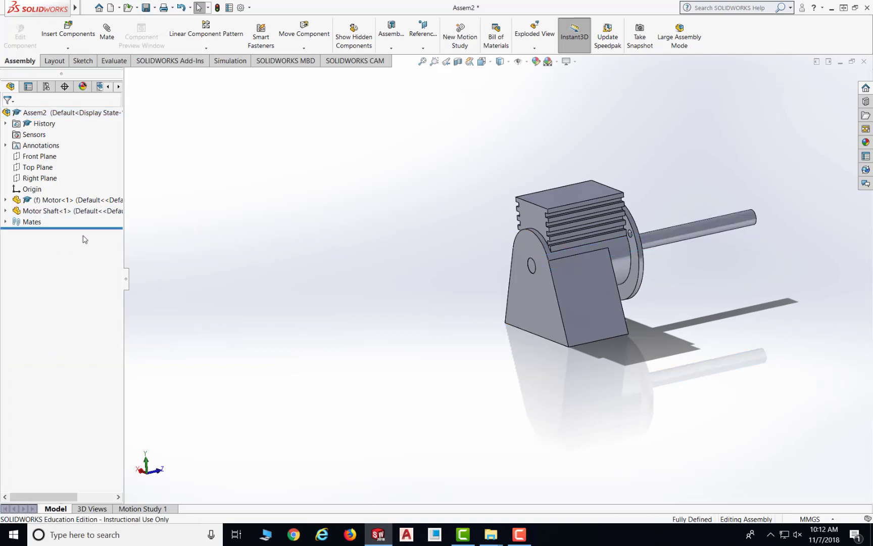
# - Undo the rotation lock on the motor shaft's concentric mate
pyautogui.click(180, 8)
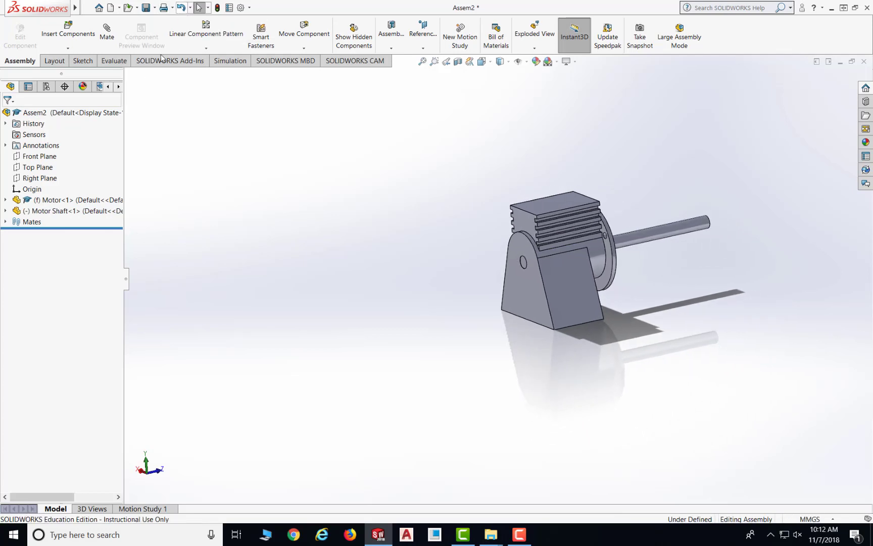
pyautogui.scroll(-1, 674, 250)
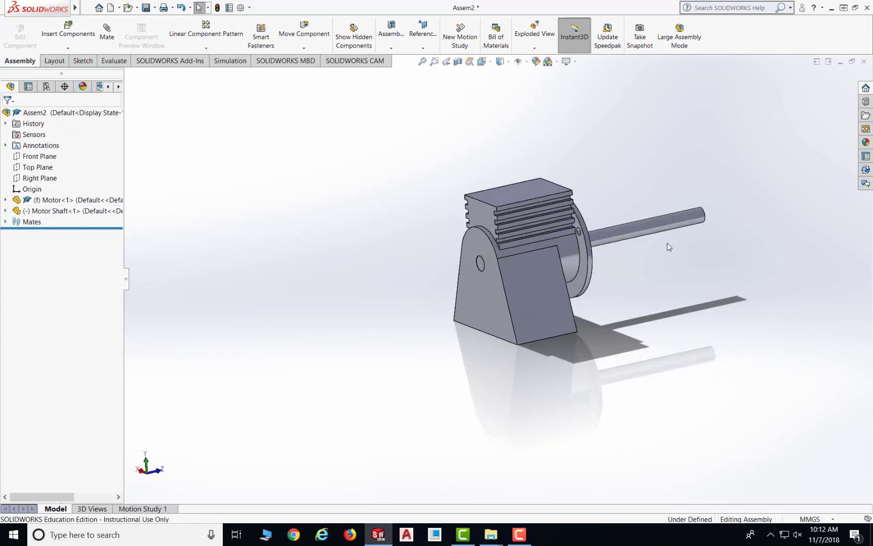
pyautogui.moveTo(675, 270); pyautogui.dragTo(637, 303, button='middle')
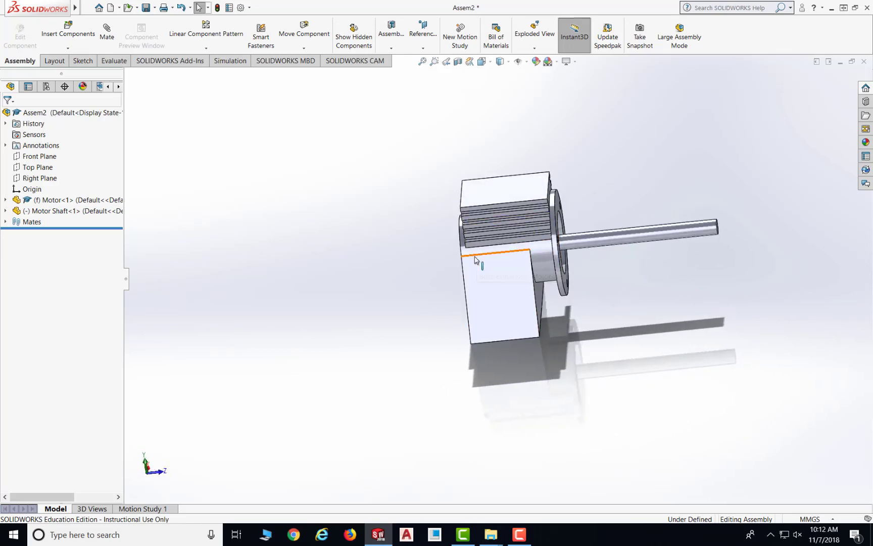
# - Save the assembly as Blower Assembly in the C12E2 - Copy folder
pyautogui.click(147, 9)
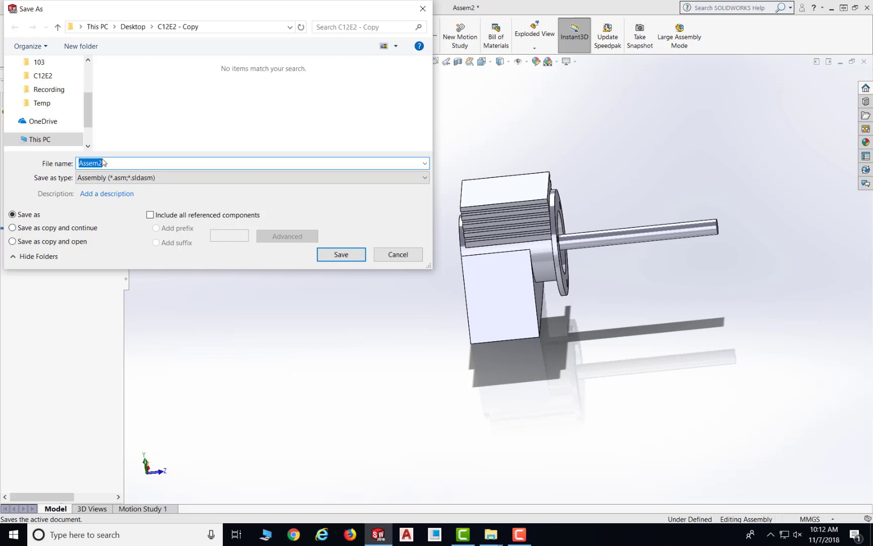
pyautogui.write('B')
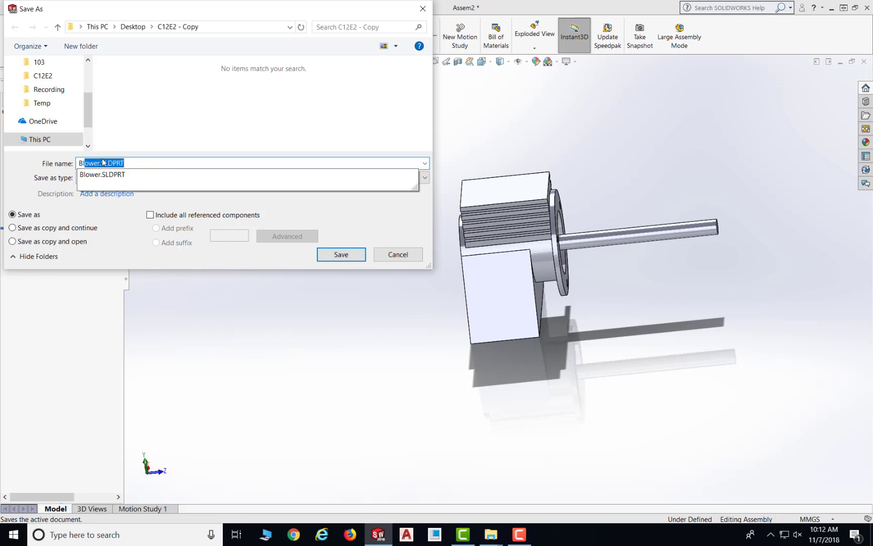
pyautogui.write('loee')
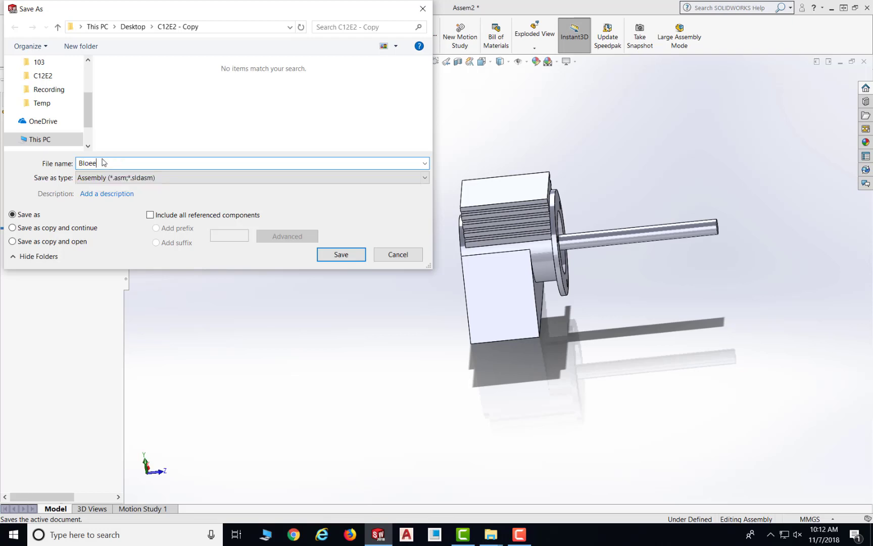
pyautogui.press('BackSpace')
pyautogui.press('BackSpace')
pyautogui.write('wer')
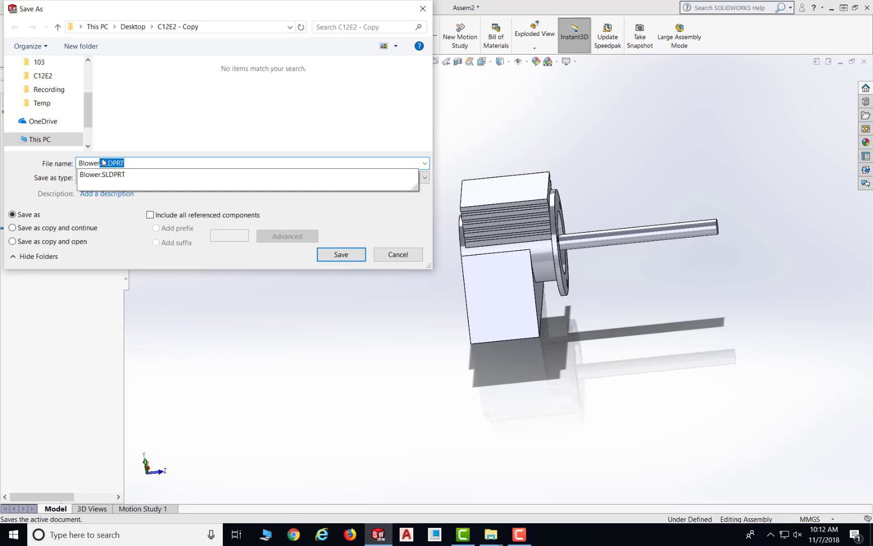
pyautogui.press('BackSpace')
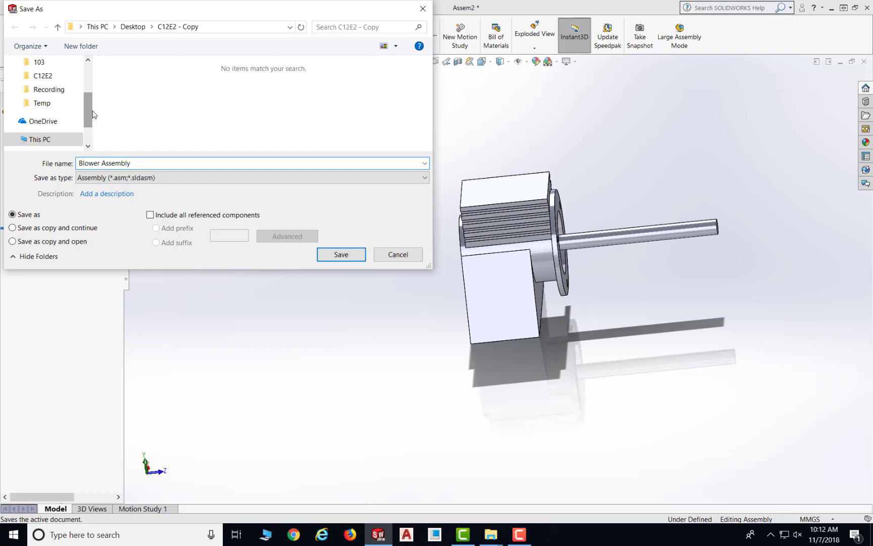
pyautogui.click(345, 254)
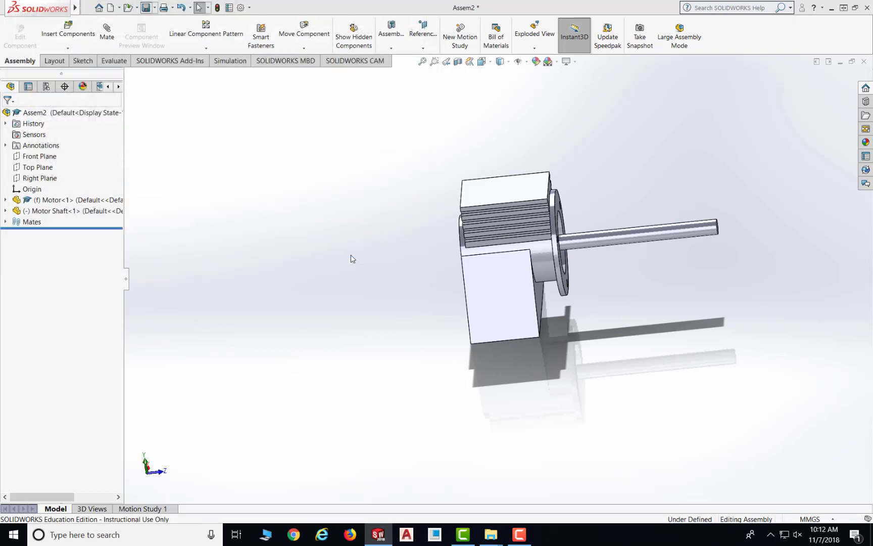
# - Insert the Cover part from the C12E2 - Copy folder and place it loosely beyond the free end of the motor shaft
pyautogui.scroll(-2, 702, 266)
pyautogui.scroll(3, 703, 266)
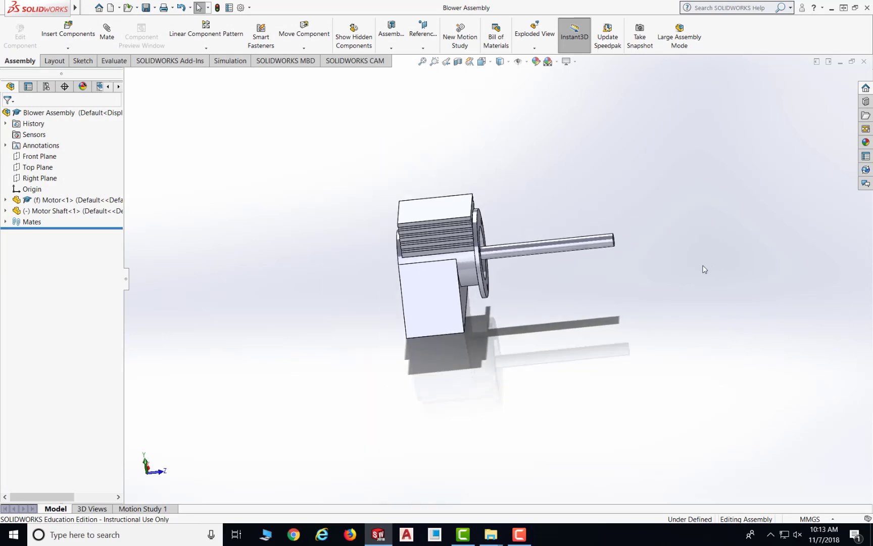
pyautogui.scroll(-3, 670, 270)
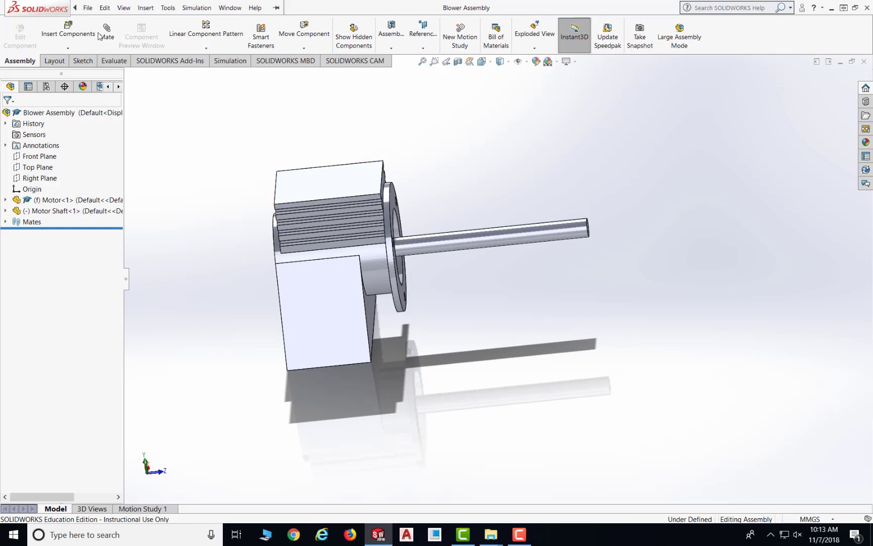
pyautogui.click(61, 31)
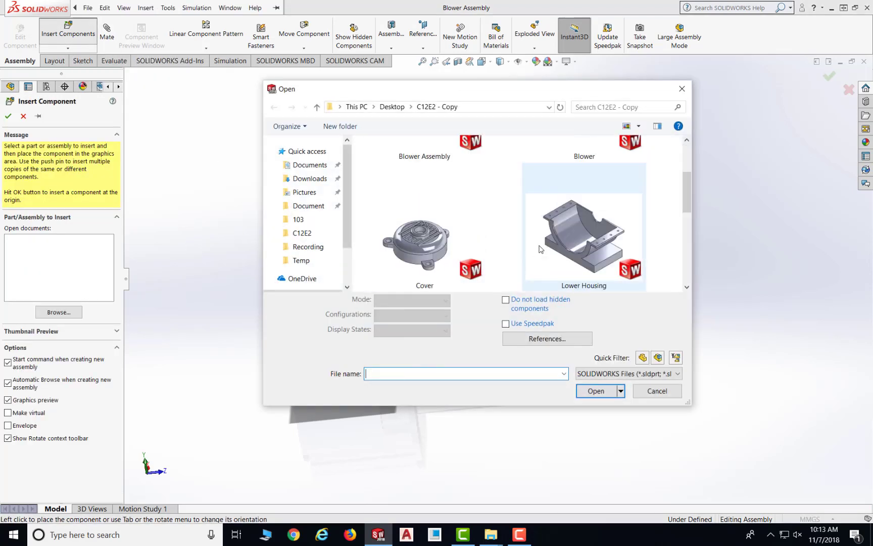
pyautogui.click(425, 244)
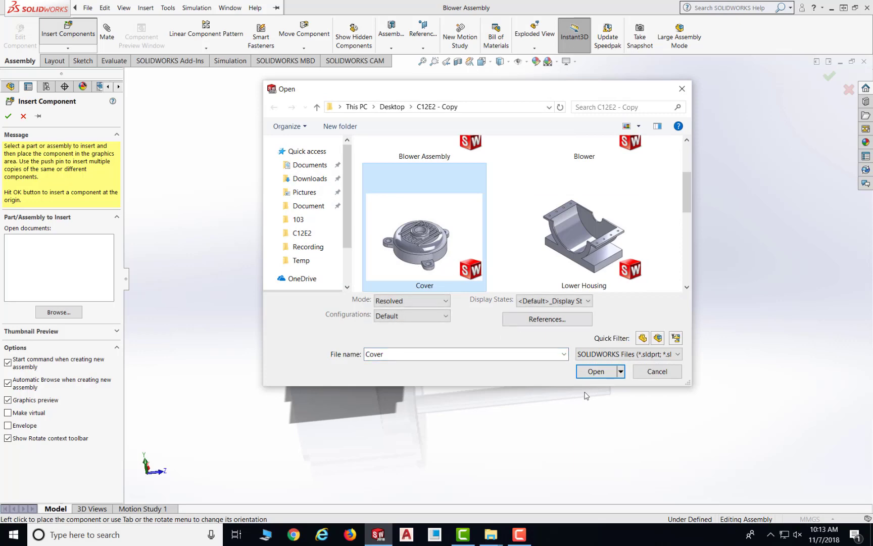
pyautogui.click(585, 370)
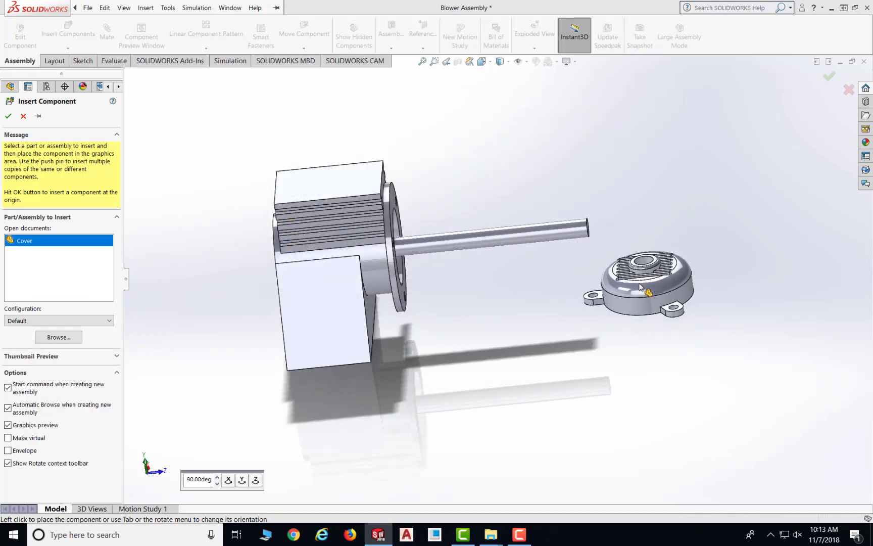
pyautogui.click(652, 272)
pyautogui.moveTo(714, 322)
pyautogui.mouseDown(button='middle')
pyautogui.moveTo(695, 365)
pyautogui.moveTo(694, 344)
pyautogui.mouseUp(button='middle')
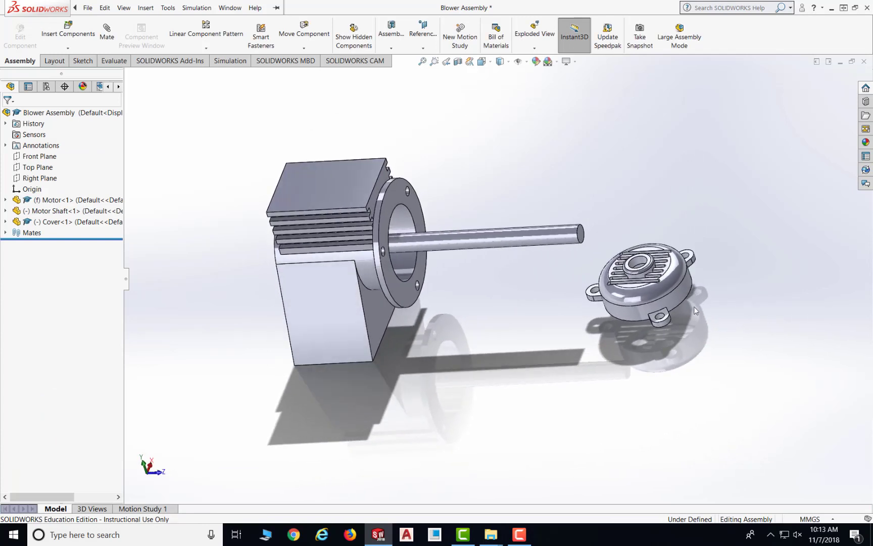
# - Add a coincident mate between the cover's open rim face and the front face of the motor's round flange
pyautogui.moveTo(695, 306); pyautogui.dragTo(643, 211, button='middle')
pyautogui.moveTo(651, 252); pyautogui.dragTo(662, 331, button='middle')
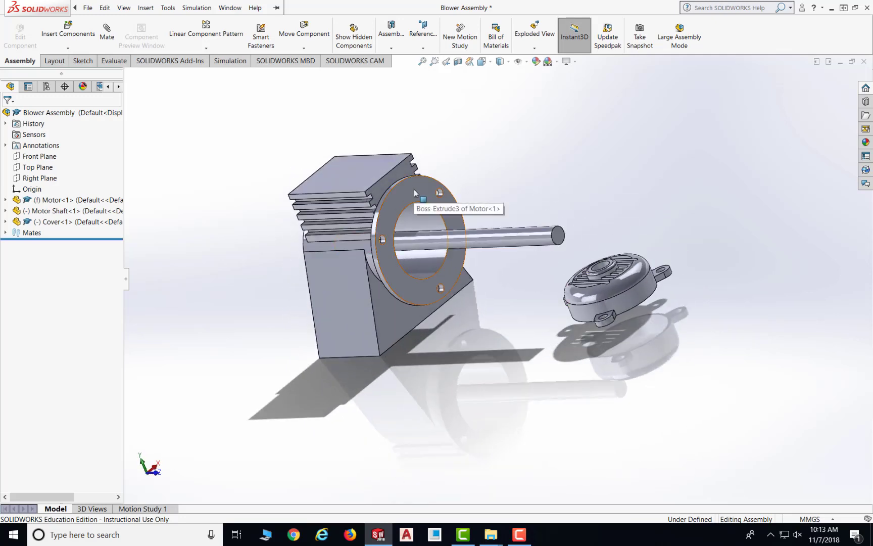
pyautogui.moveTo(414, 193); pyautogui.dragTo(564, 300, button='middle')
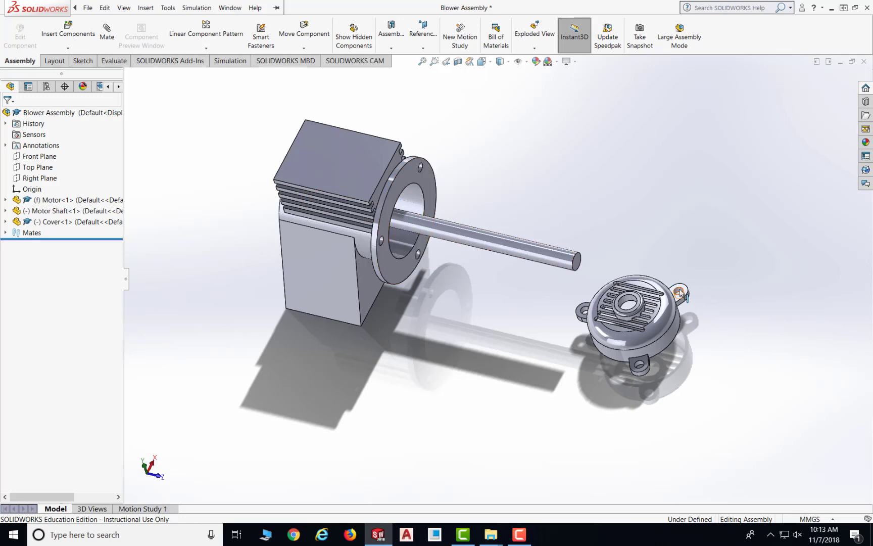
pyautogui.moveTo(679, 293); pyautogui.dragTo(628, 231, button='middle')
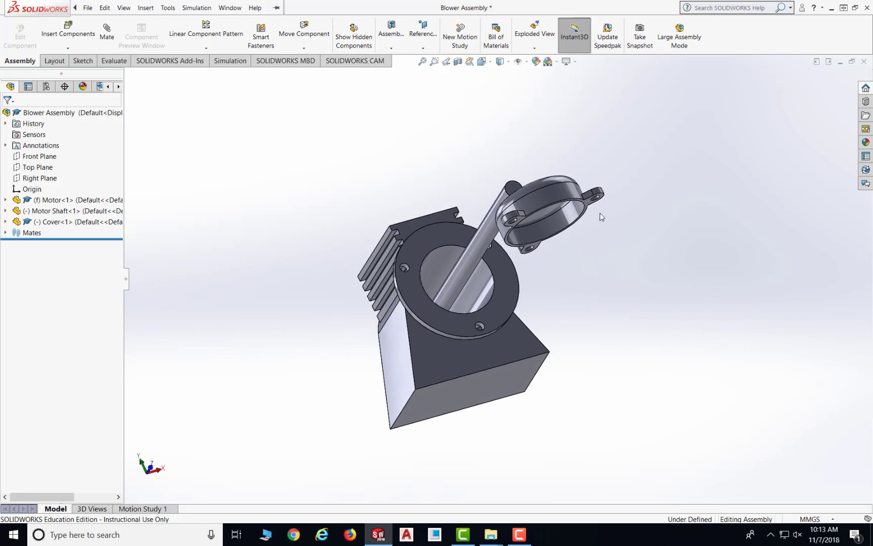
pyautogui.scroll(-1, 550, 183)
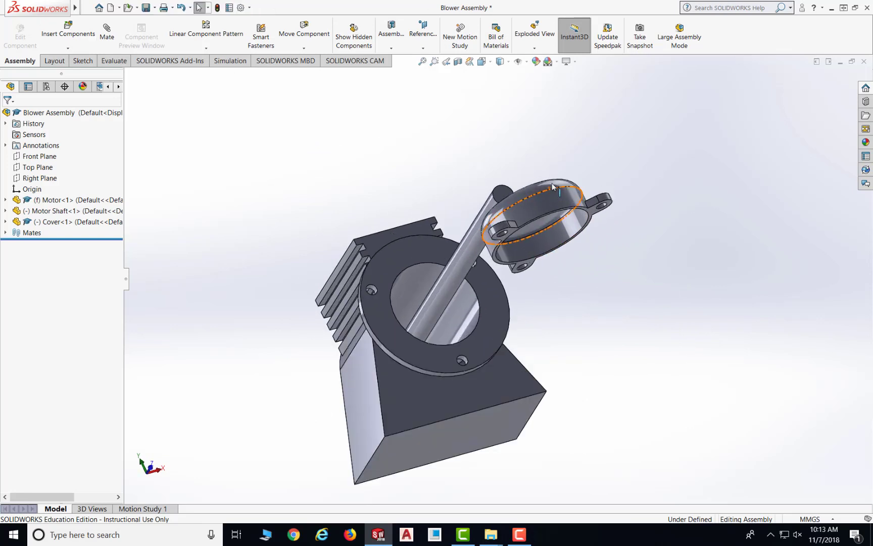
pyautogui.click(114, 34)
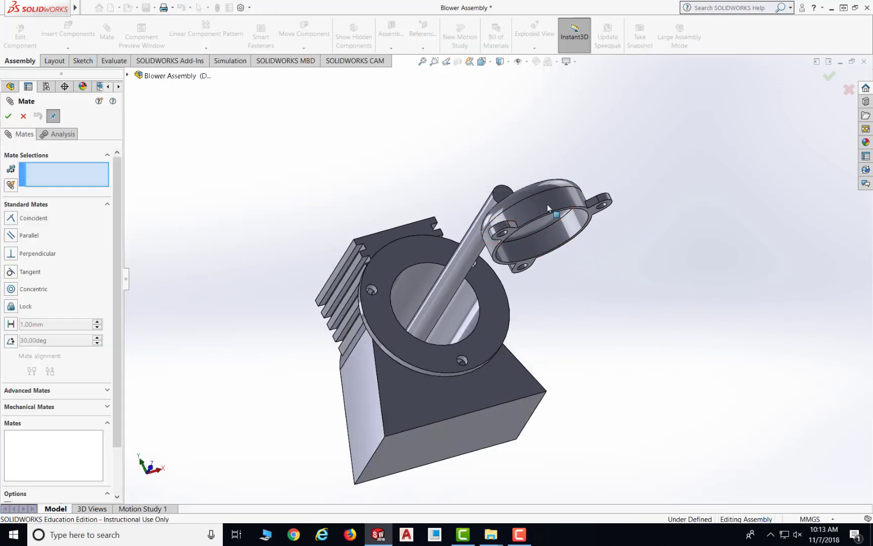
pyautogui.scroll(-3, 590, 216)
pyautogui.scroll(2, 590, 216)
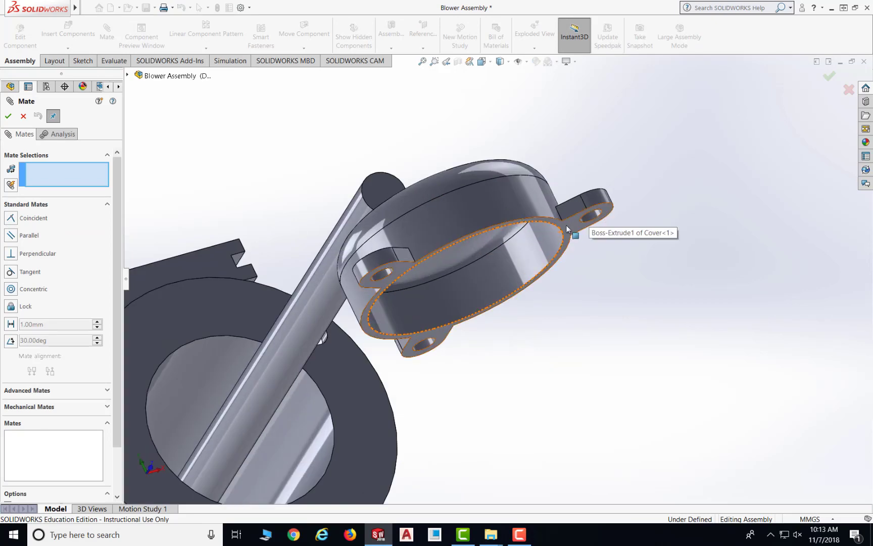
pyautogui.click(576, 237)
pyautogui.scroll(2, 578, 242)
pyautogui.moveTo(577, 243); pyautogui.dragTo(323, 252, button='middle')
pyautogui.click(321, 251)
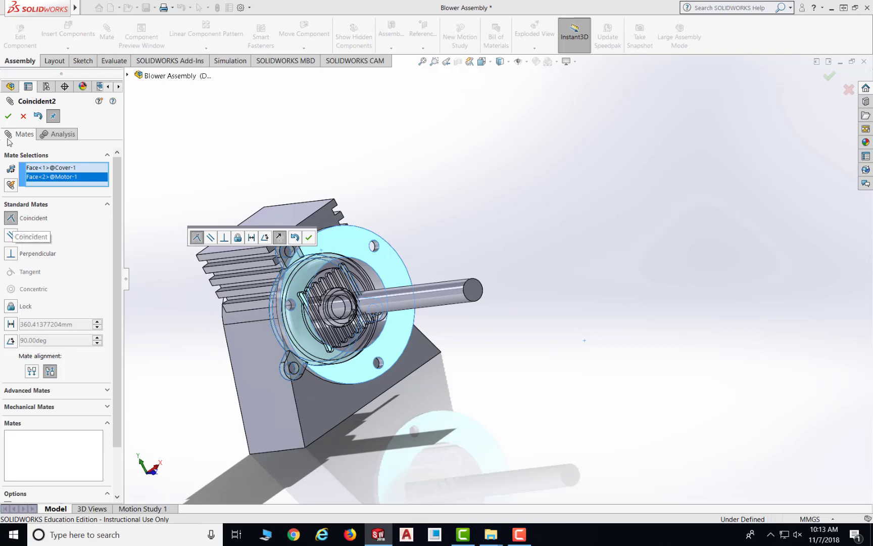
pyautogui.click(8, 117)
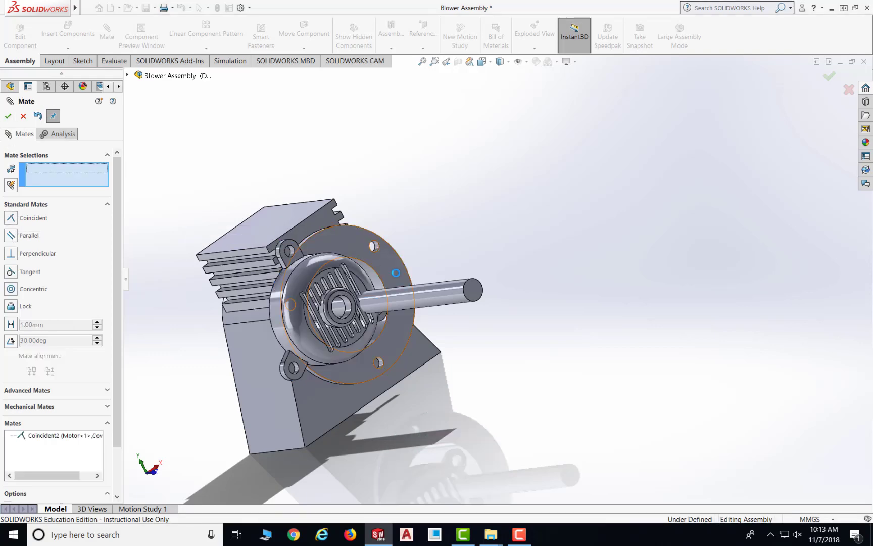
# - Slide the cover clear of the flange and mate one of its ear holes concentric with the nearest-side hole in the motor flange
pyautogui.moveTo(375, 278); pyautogui.dragTo(362, 274, button='middle')
pyautogui.moveTo(290, 253); pyautogui.dragTo(406, 225)
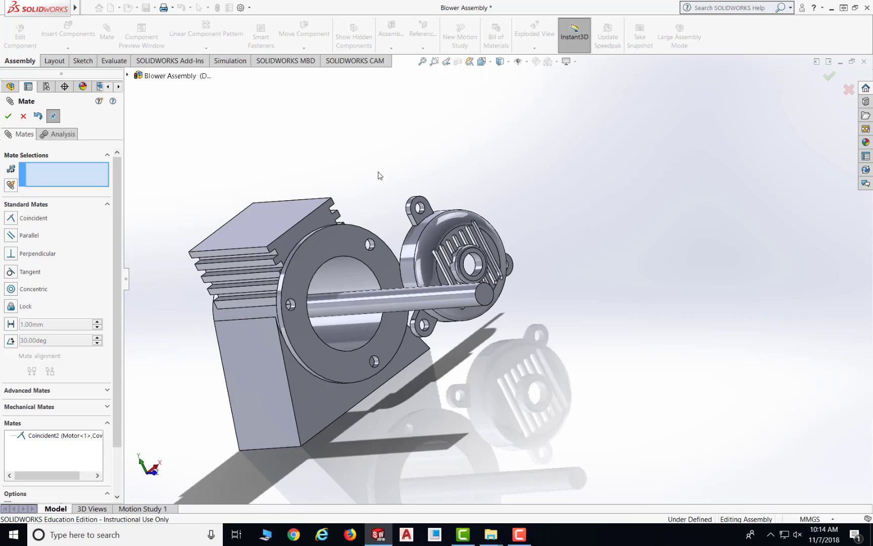
pyautogui.scroll(3, 419, 208)
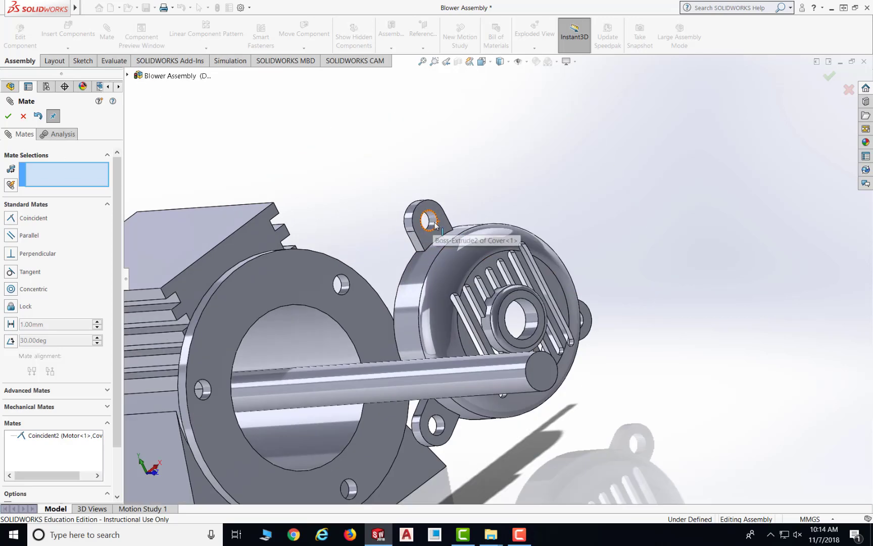
pyautogui.click(433, 222)
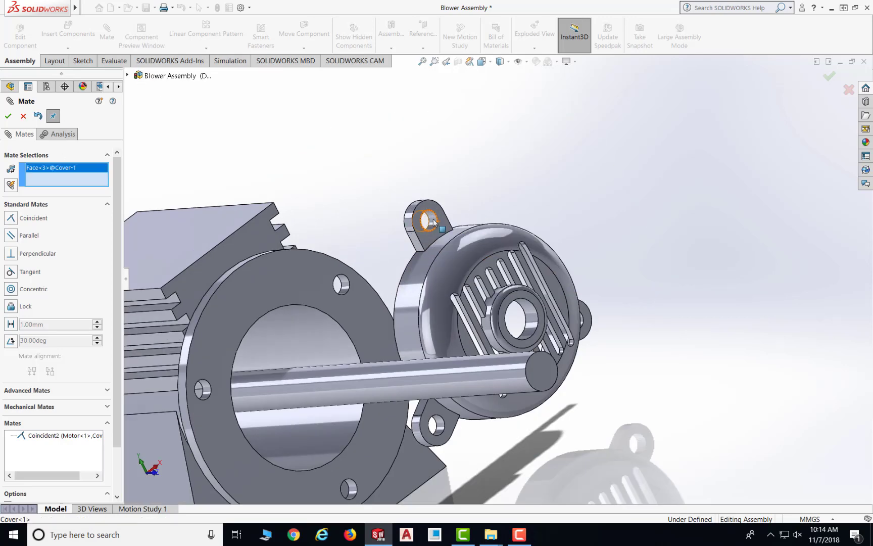
pyautogui.click(208, 388)
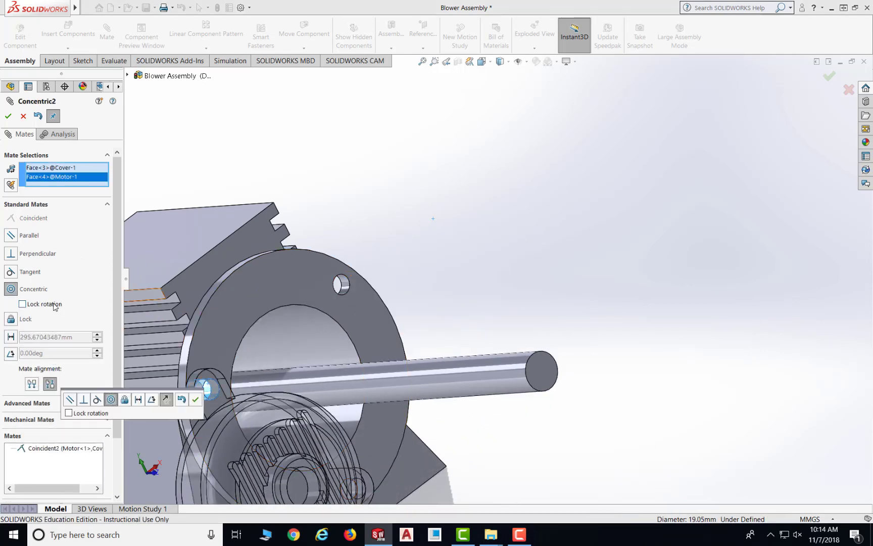
pyautogui.click(195, 401)
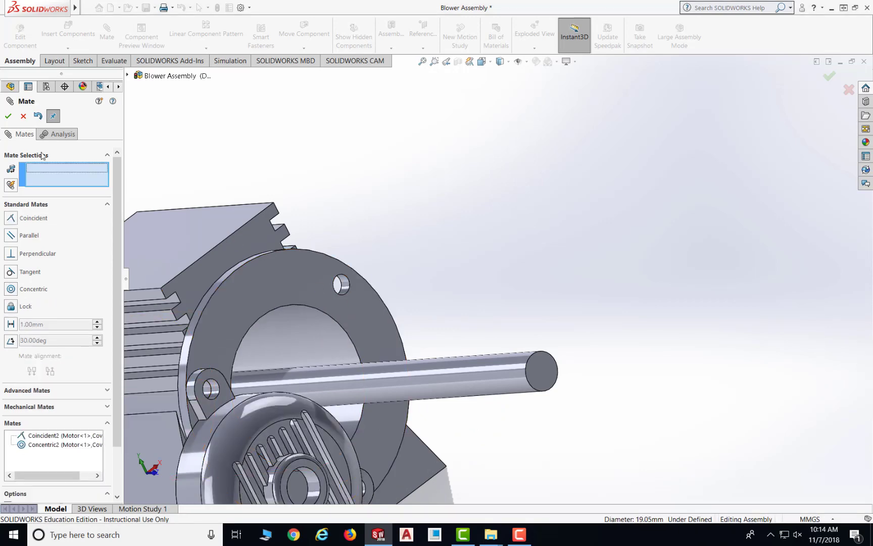
# - Add a second concentric mate between another cover ear hole and the motor flange's upper hole, and finish mating the cover
pyautogui.moveTo(478, 435); pyautogui.dragTo(406, 436, button='middle')
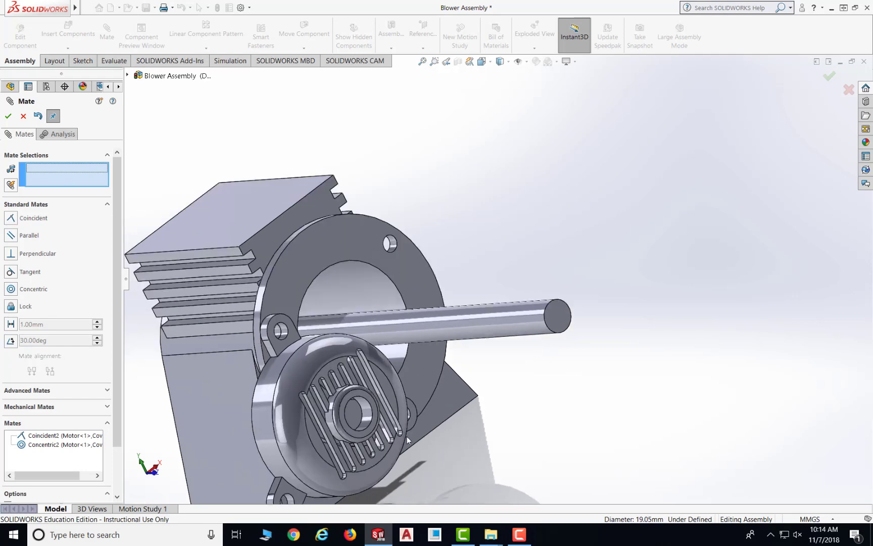
pyautogui.scroll(-6, 407, 436)
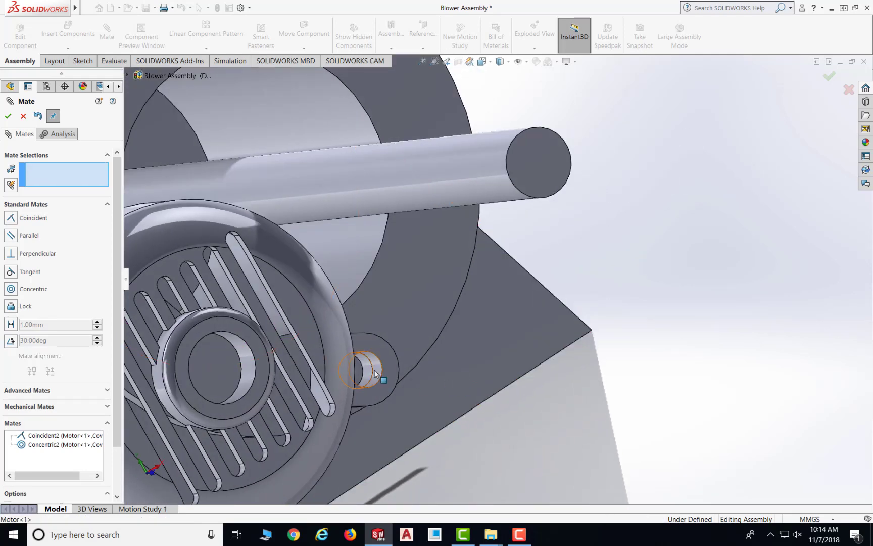
pyautogui.click(375, 371)
pyautogui.scroll(5, 396, 339)
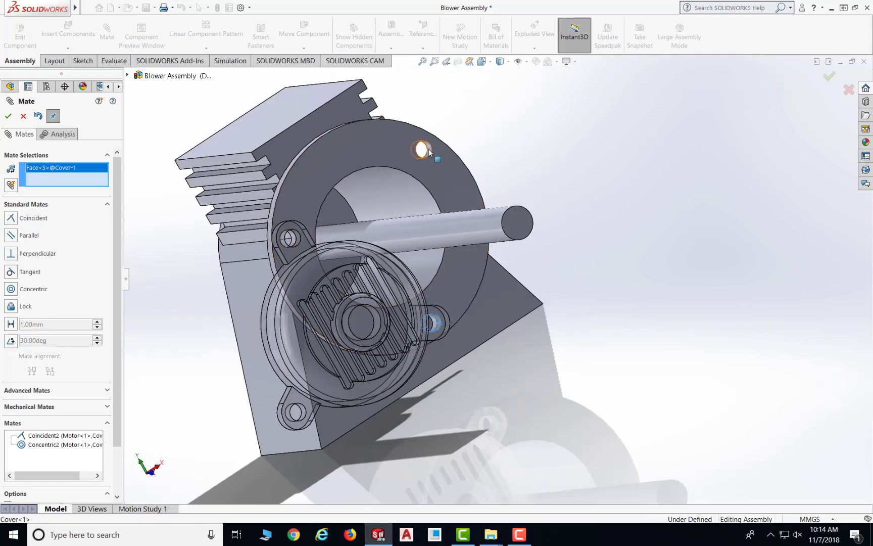
pyautogui.click(424, 150)
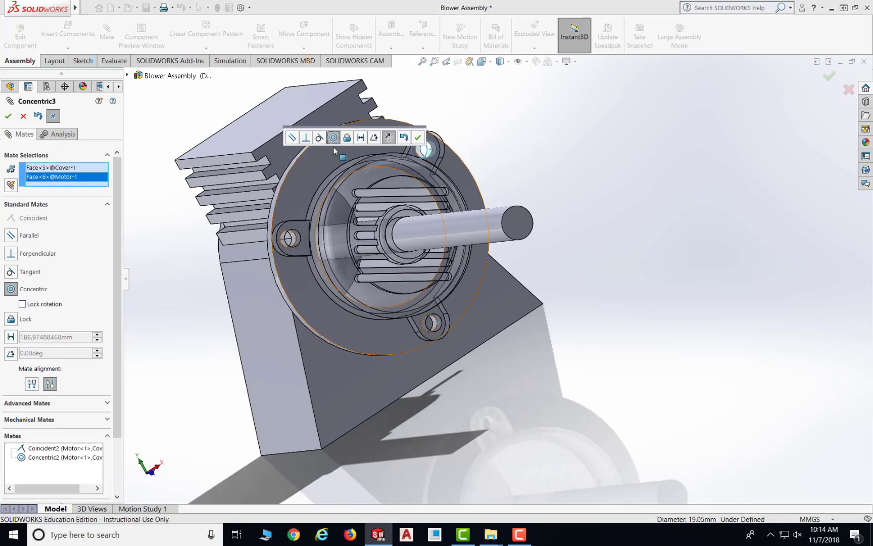
pyautogui.click(417, 138)
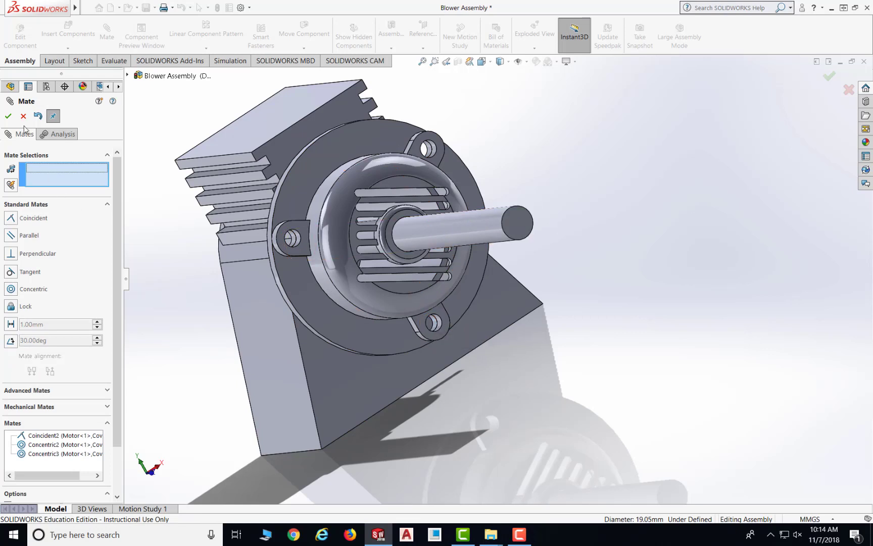
pyautogui.click(8, 116)
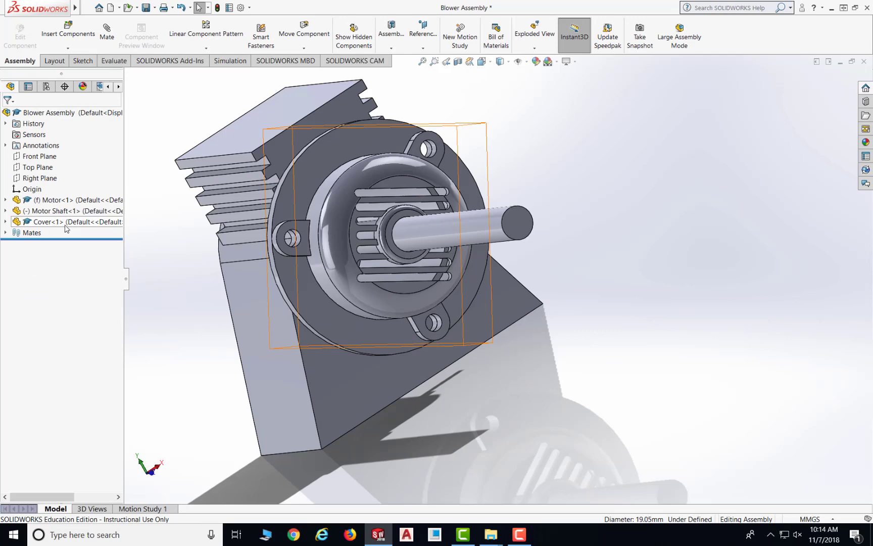
# - Insert the Lower Housing part from the C12E2 - Copy folder and place it loosely beyond the free end of the motor shaft
pyautogui.moveTo(587, 245); pyautogui.dragTo(623, 246, button='middle')
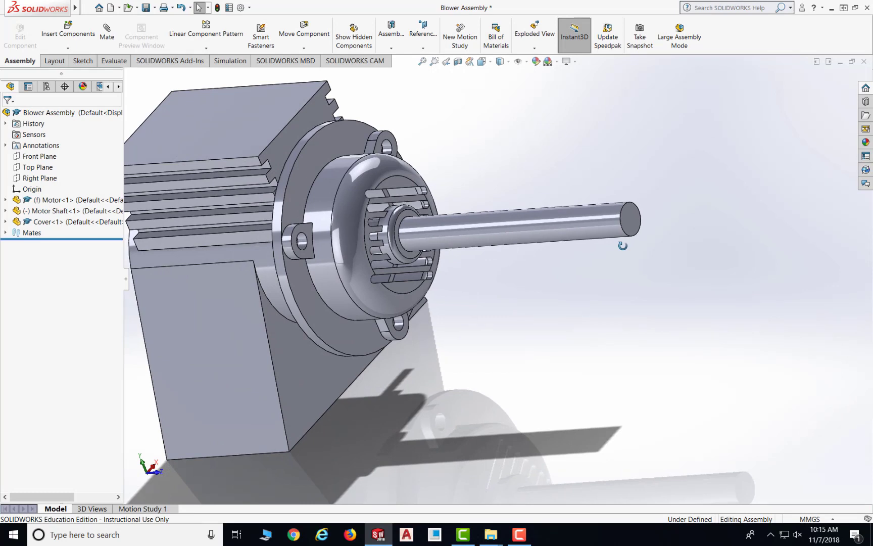
pyautogui.click(69, 38)
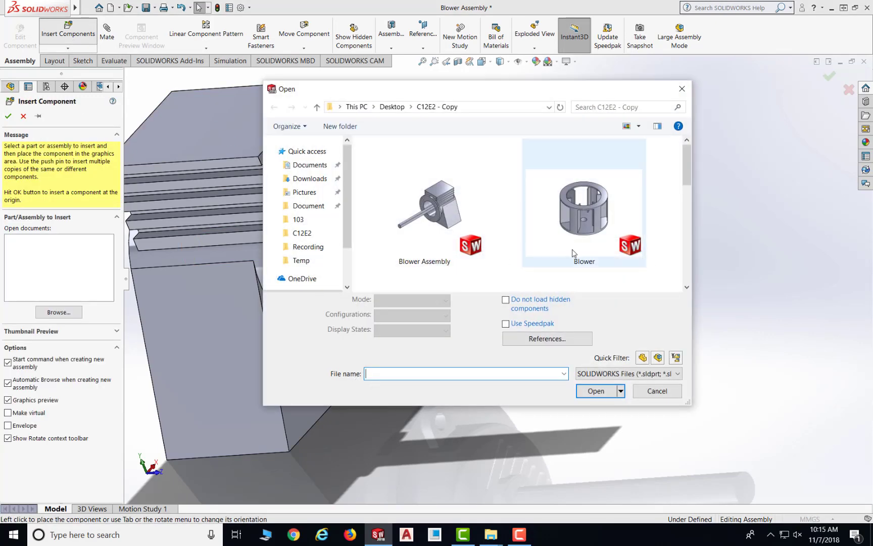
pyautogui.scroll(-1, 604, 267)
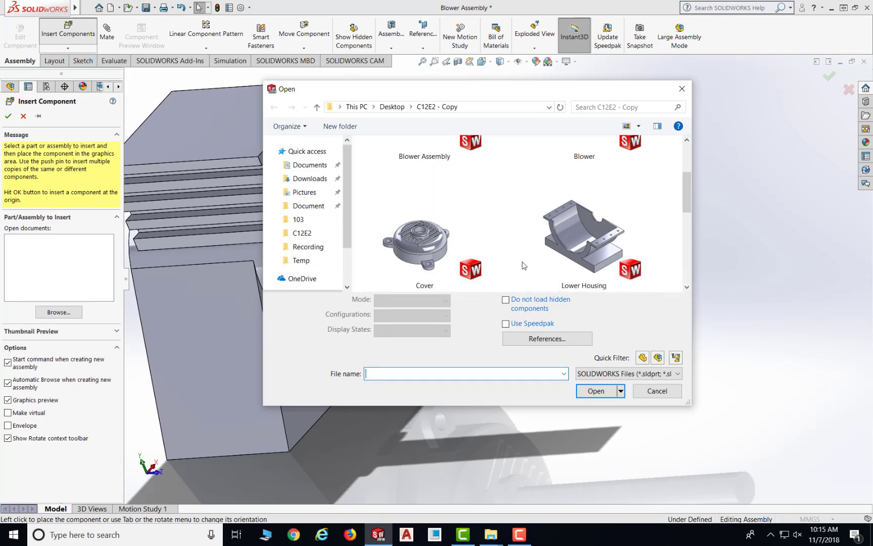
pyautogui.click(600, 255)
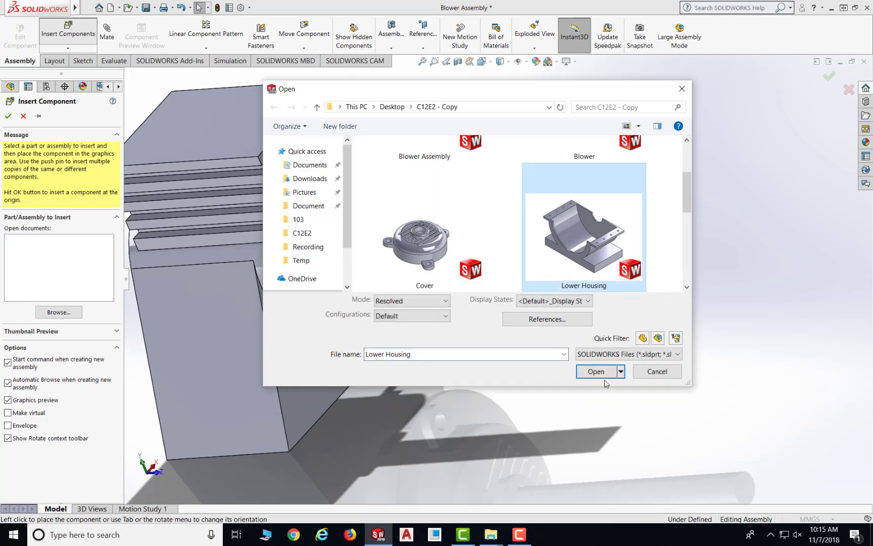
pyautogui.click(599, 390)
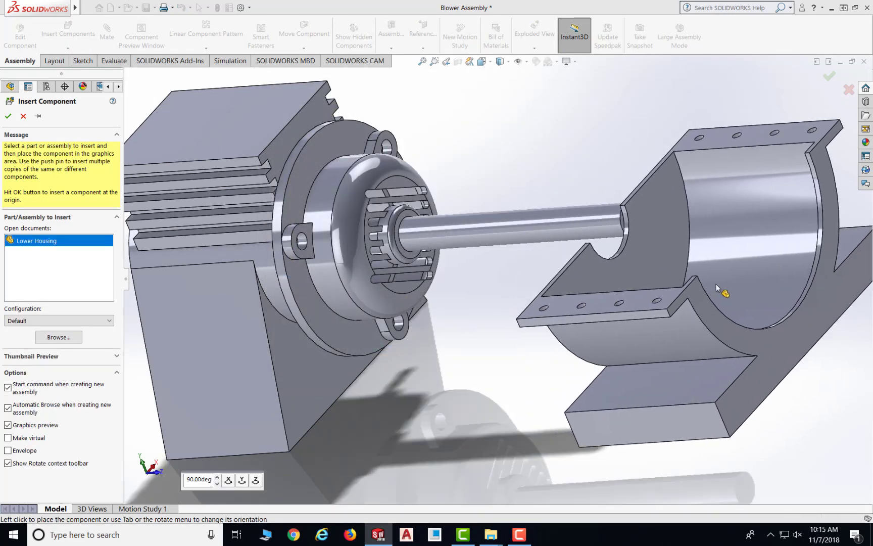
pyautogui.click(712, 313)
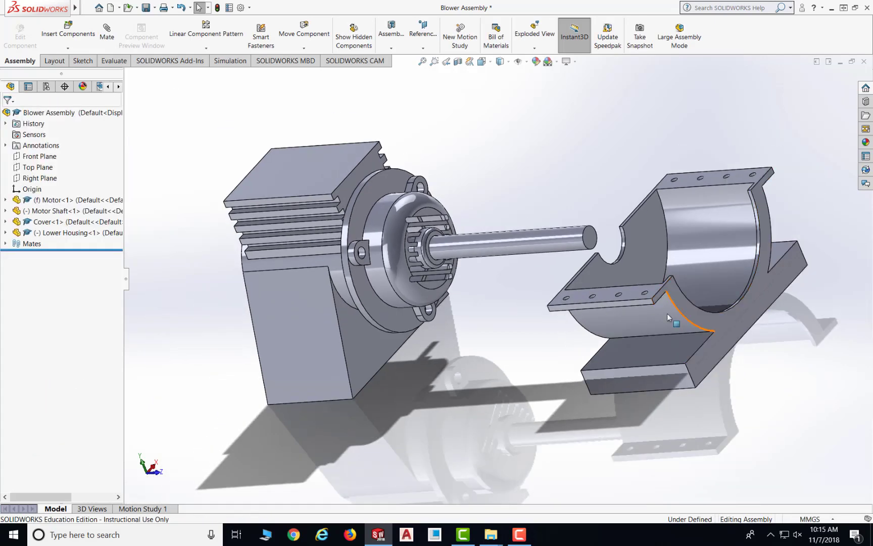
# - Insert the Blower part from the C12E2 - Copy folder and place it loosely beyond the lower housing
pyautogui.click(78, 39)
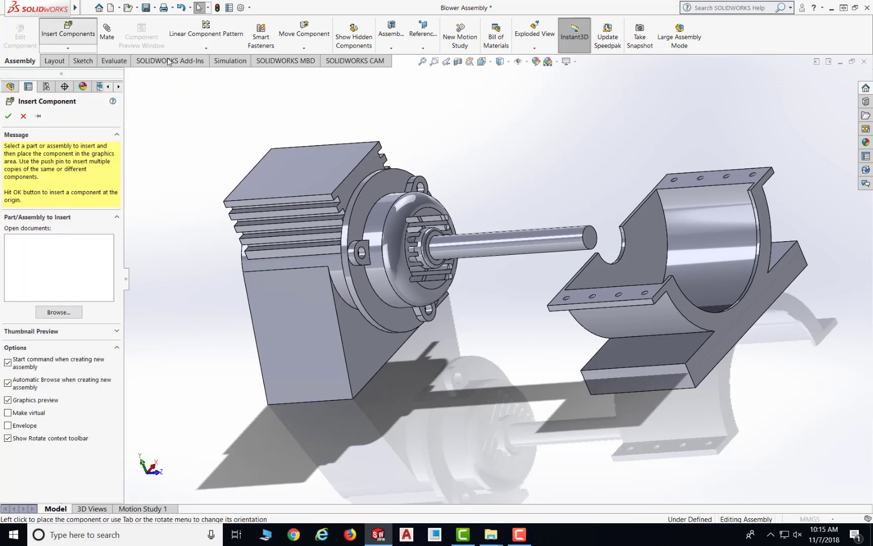
pyautogui.click(587, 223)
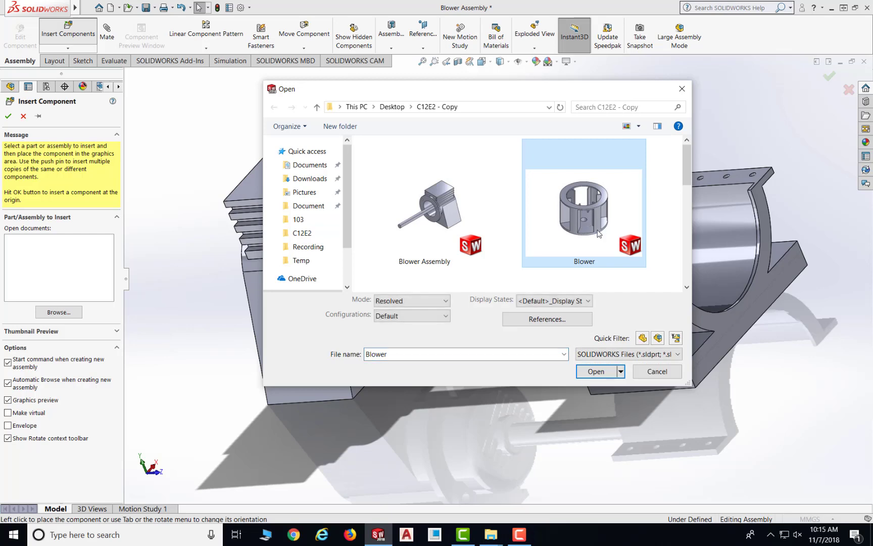
pyautogui.click(603, 377)
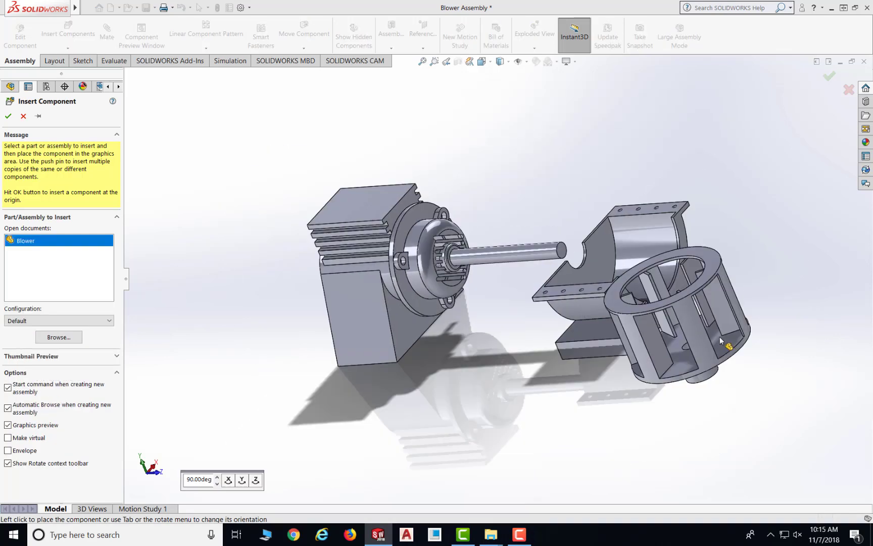
pyautogui.click(762, 263)
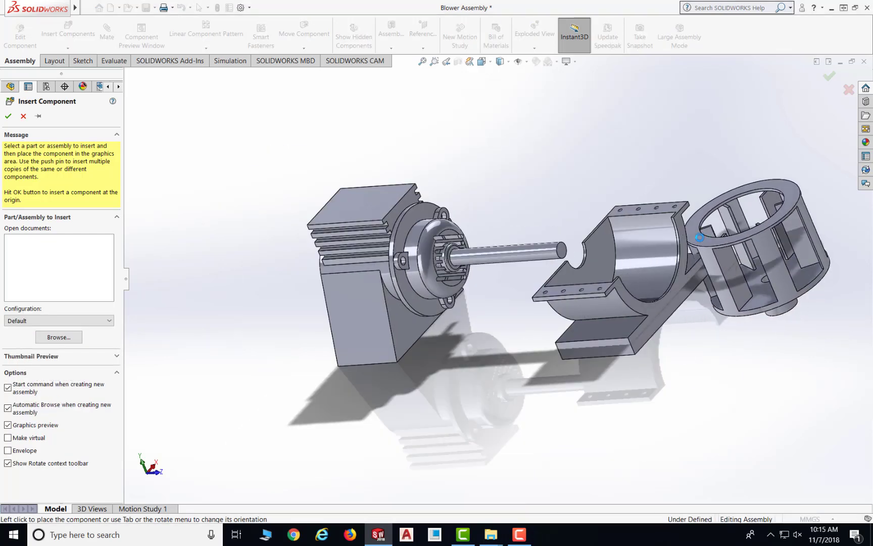
# - Move the unmated blower freely to a spot above and behind the far end of the lower housing, and clear the selection
pyautogui.moveTo(701, 247); pyautogui.dragTo(772, 222)
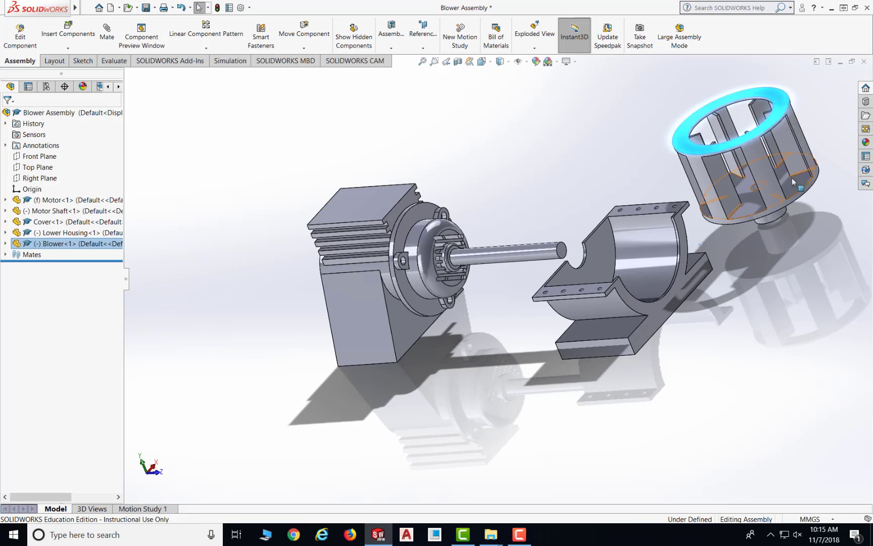
pyautogui.click(778, 116)
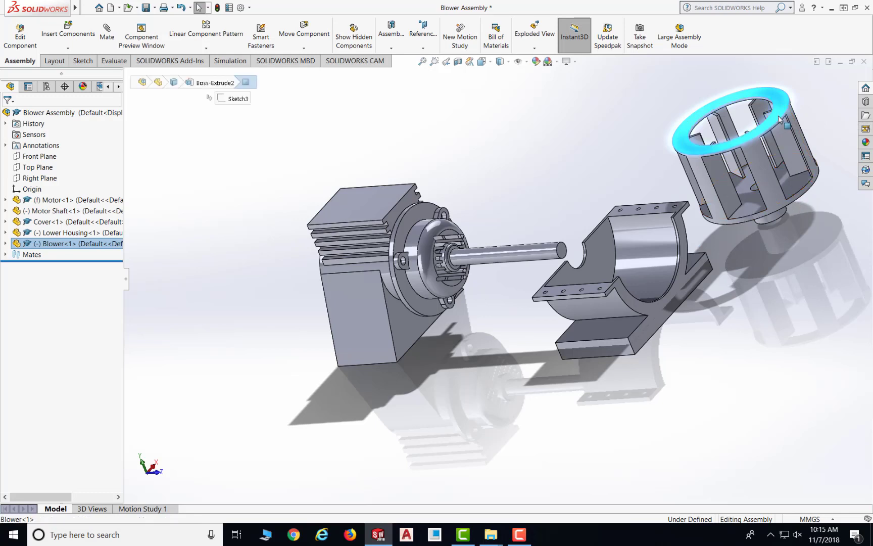
pyautogui.moveTo(779, 120); pyautogui.dragTo(722, 211)
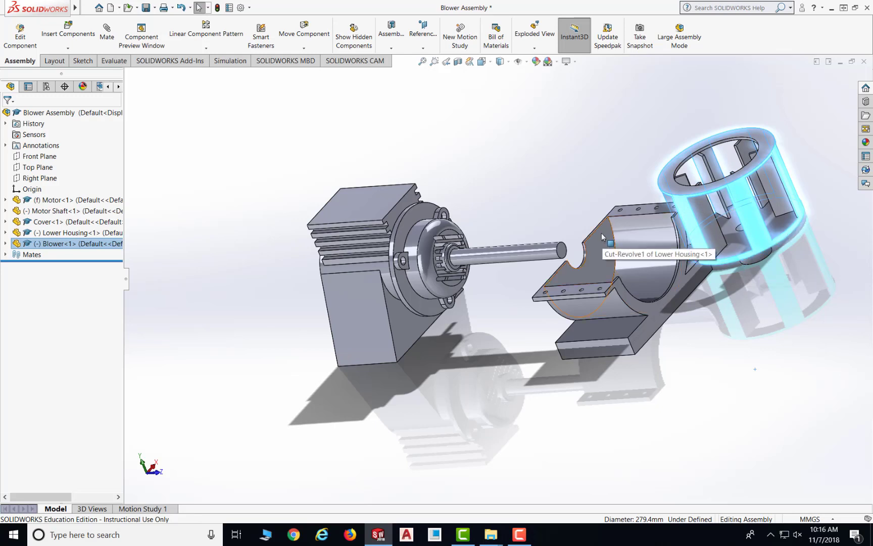
pyautogui.moveTo(621, 242); pyautogui.dragTo(742, 277, button='middle')
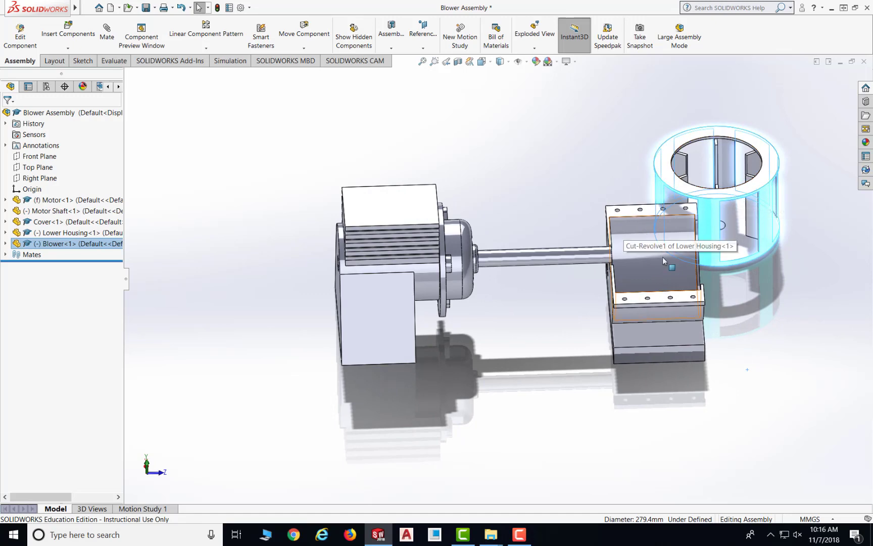
pyautogui.moveTo(667, 285); pyautogui.dragTo(680, 318, button='middle')
pyautogui.keyDown('ctrl'); pyautogui.moveTo(736, 290); pyautogui.dragTo(687, 289, button='middle'); pyautogui.keyUp('ctrl')
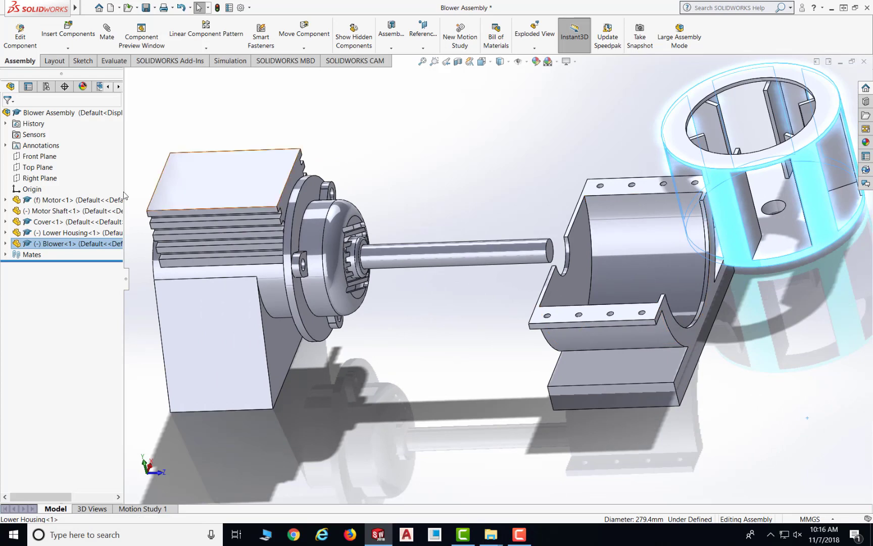
pyautogui.click(282, 114)
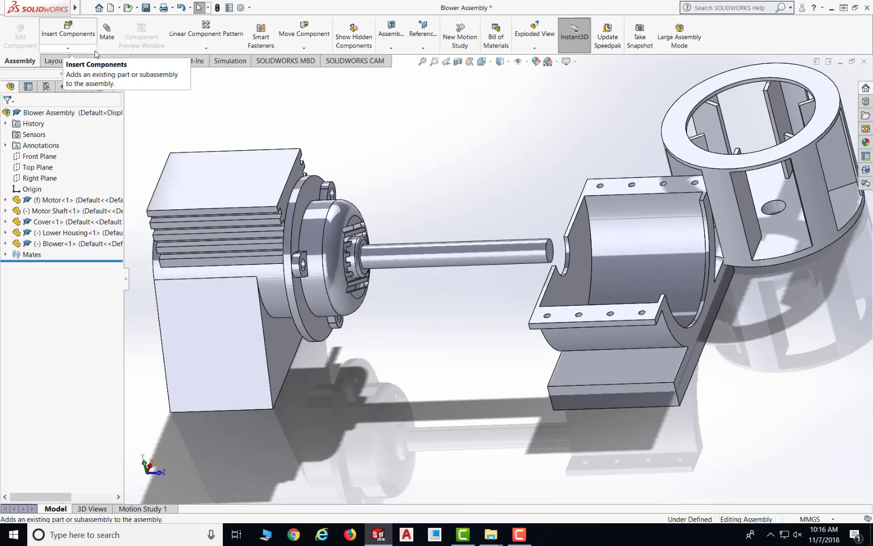
# - Start a centered Width mate using the lower housing's two opposite inner end-wall faces as the width selections
pyautogui.click(108, 31)
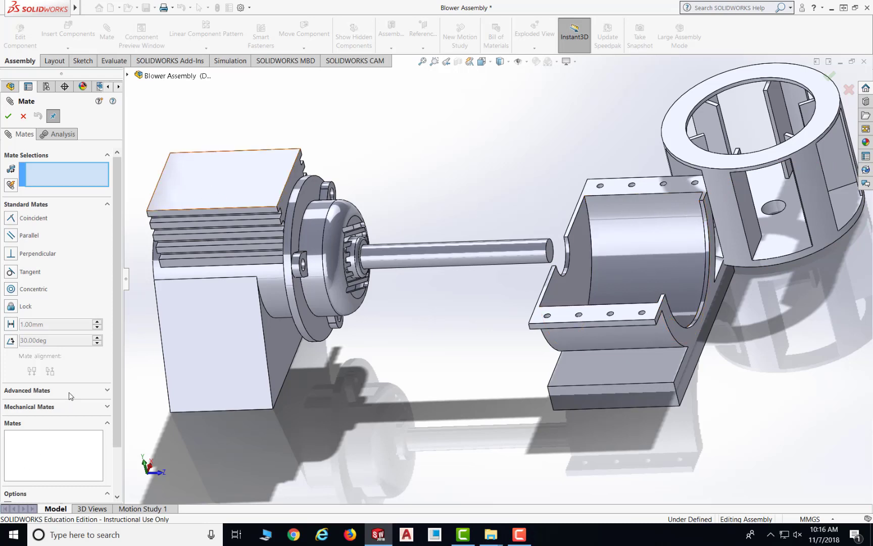
pyautogui.click(107, 391)
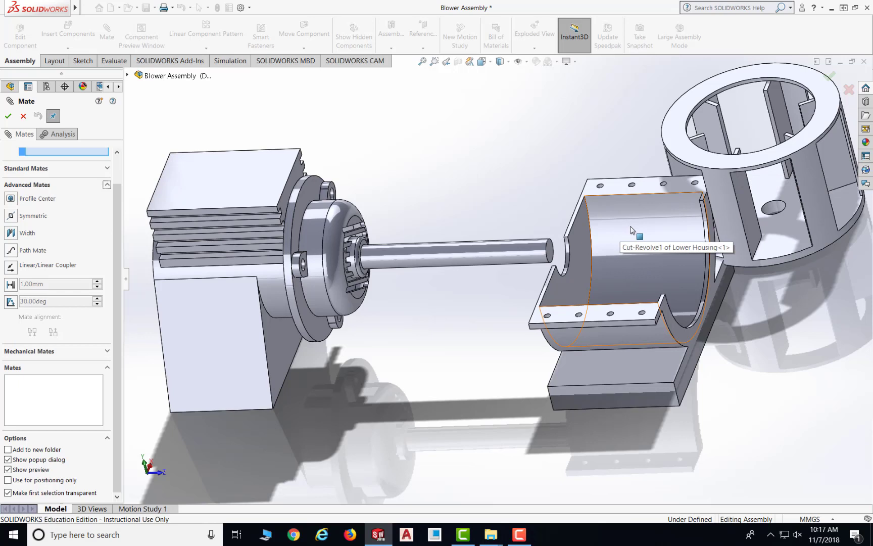
pyautogui.click(11, 233)
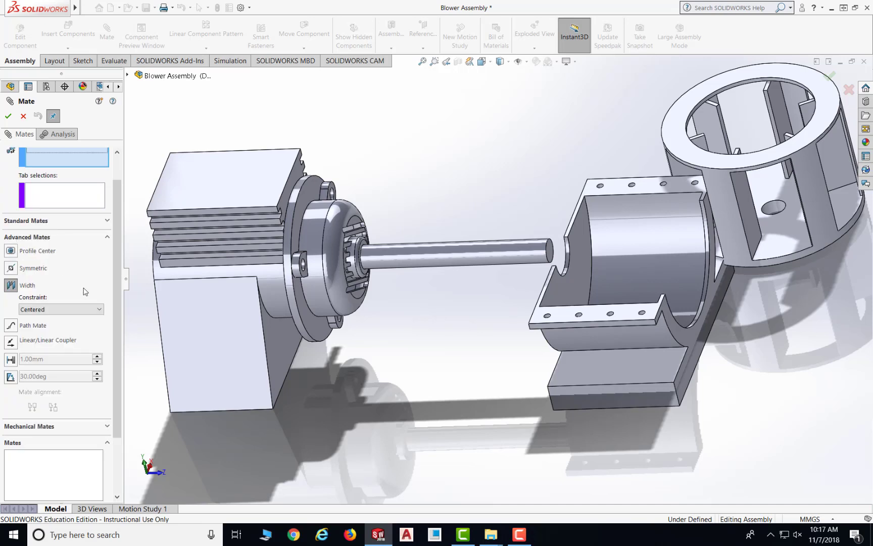
pyautogui.scroll(2, 90, 227)
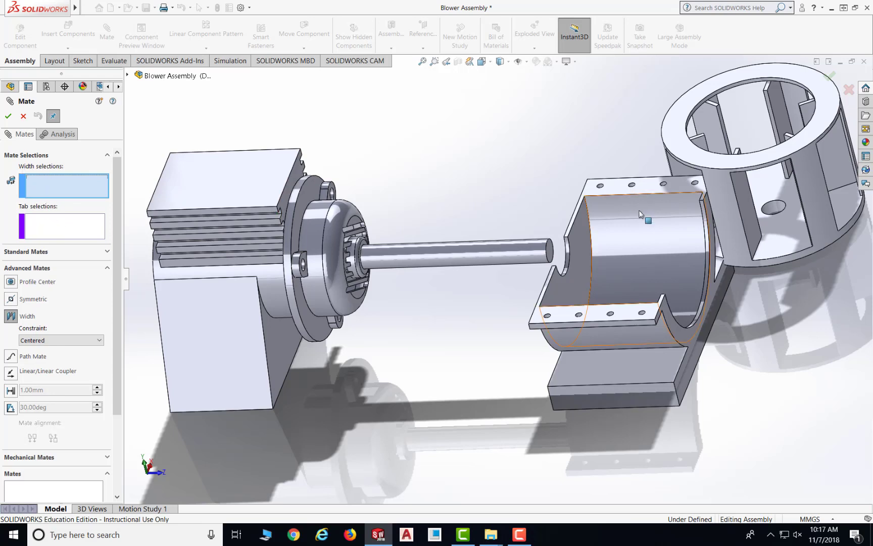
pyautogui.click(583, 238)
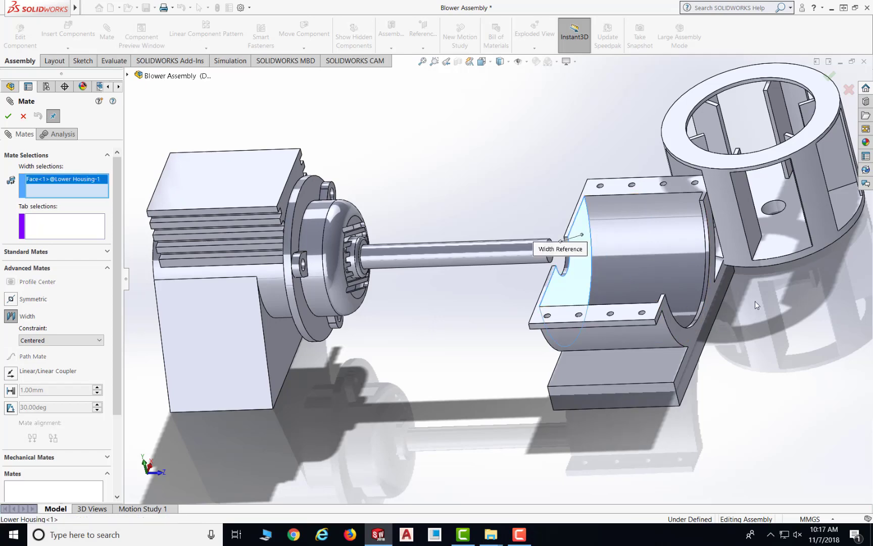
pyautogui.moveTo(754, 301); pyautogui.dragTo(738, 223, button='middle')
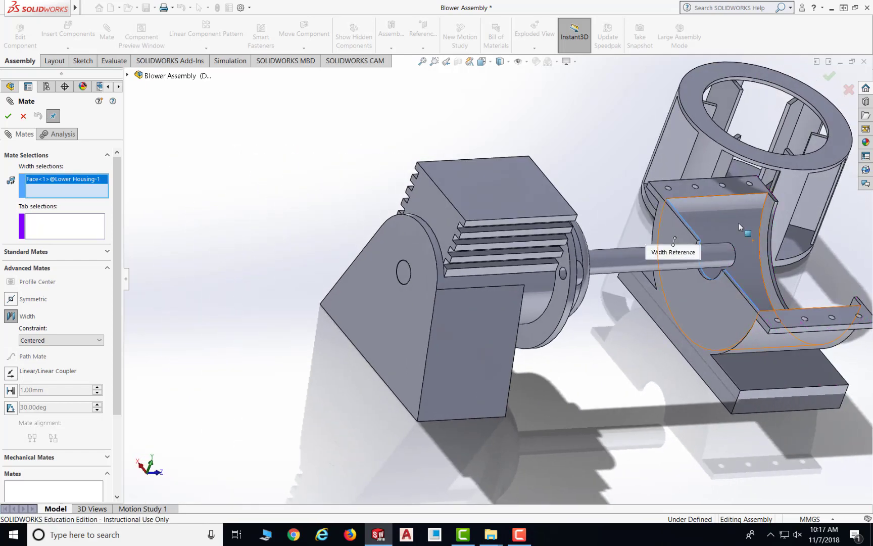
pyautogui.scroll(-3, 738, 223)
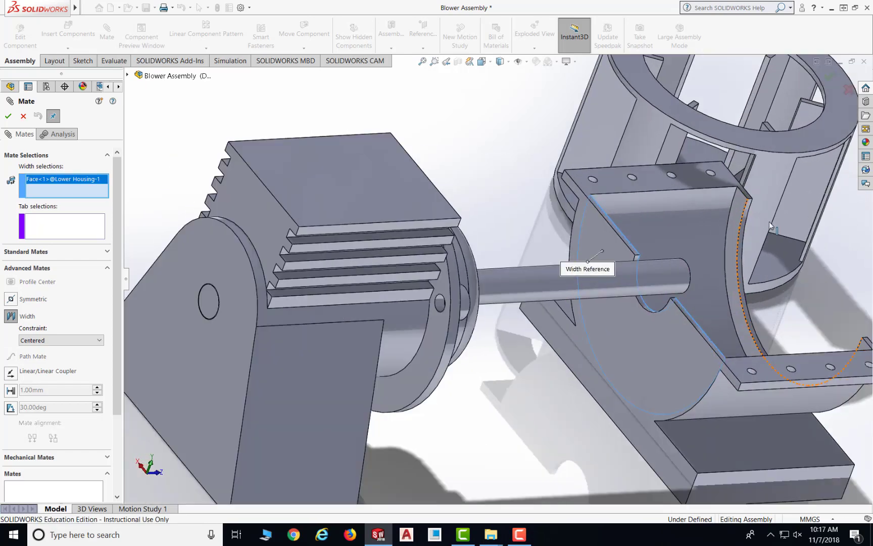
pyautogui.click(742, 204)
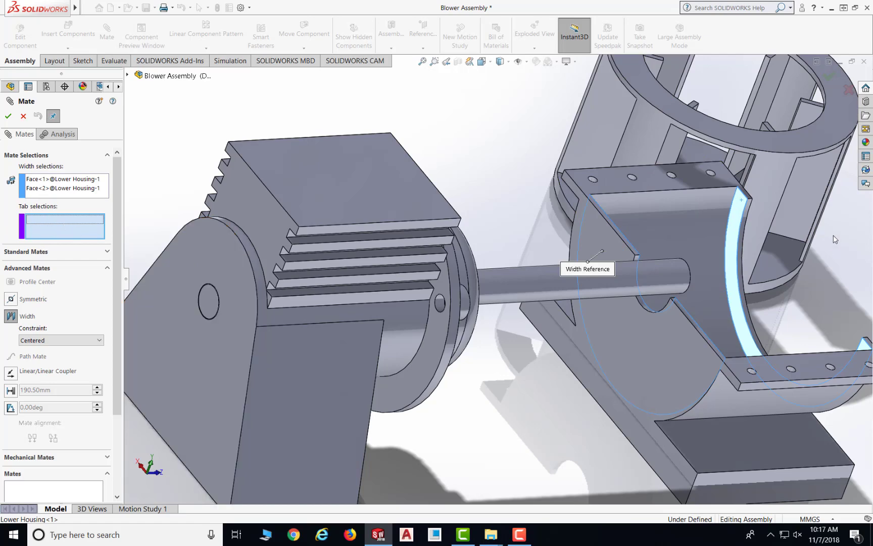
# - Choose the blower's two opposite outer end faces as tab selections and accept the centered Width mate with the lower housing
pyautogui.moveTo(834, 236); pyautogui.dragTo(789, 235, button='middle')
pyautogui.scroll(2, 789, 235)
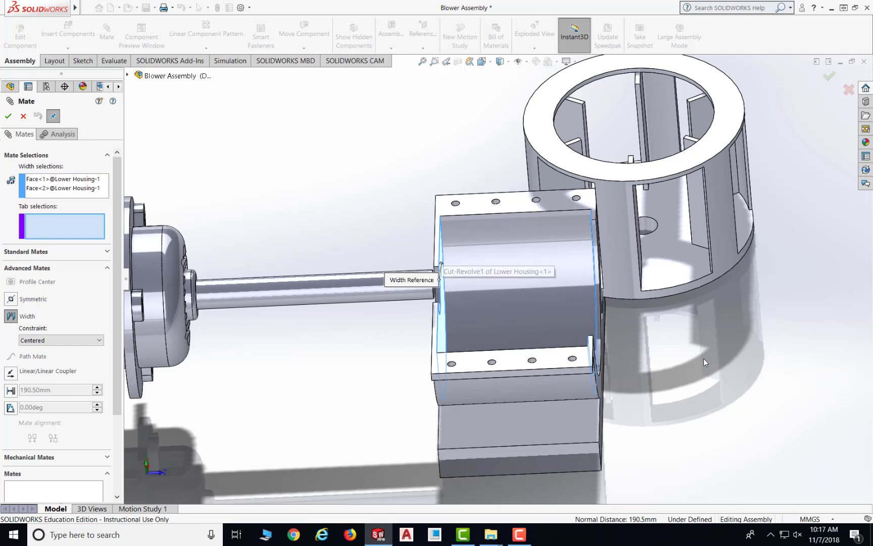
pyautogui.moveTo(731, 368); pyautogui.dragTo(709, 296, button='middle')
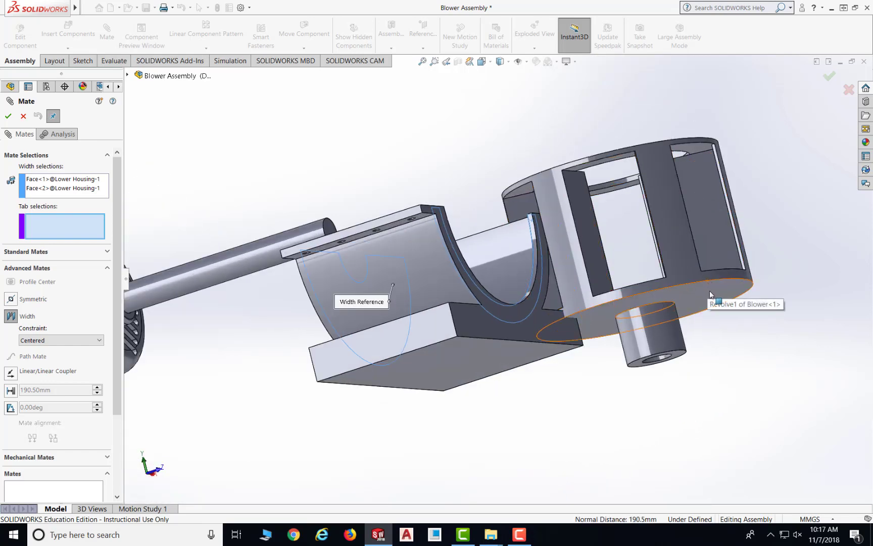
pyautogui.click(709, 295)
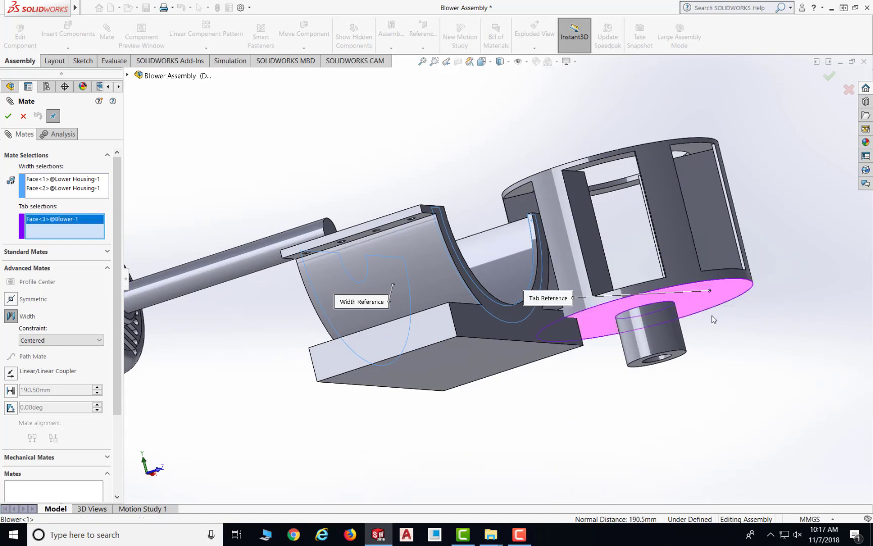
pyautogui.moveTo(713, 318)
pyautogui.mouseDown(button='middle')
pyautogui.moveTo(720, 349)
pyautogui.moveTo(727, 314)
pyautogui.mouseUp(button='middle')
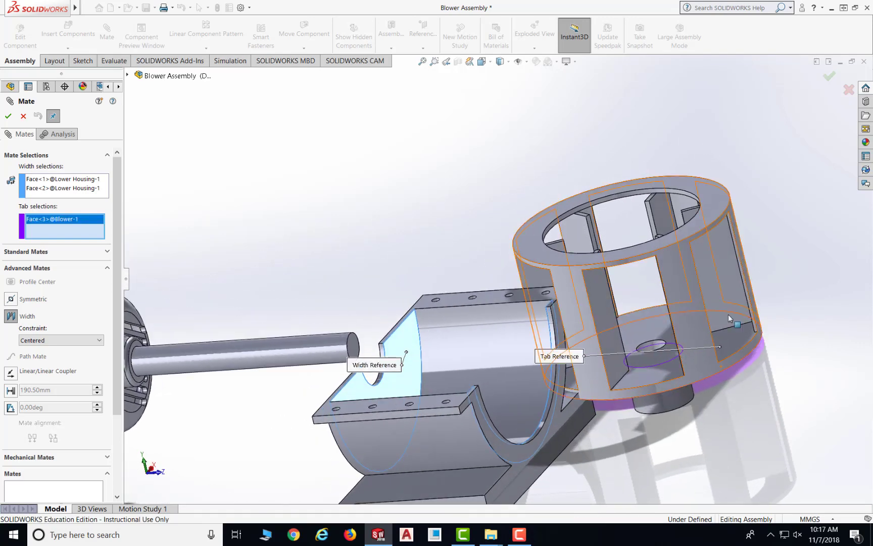
pyautogui.click(714, 195)
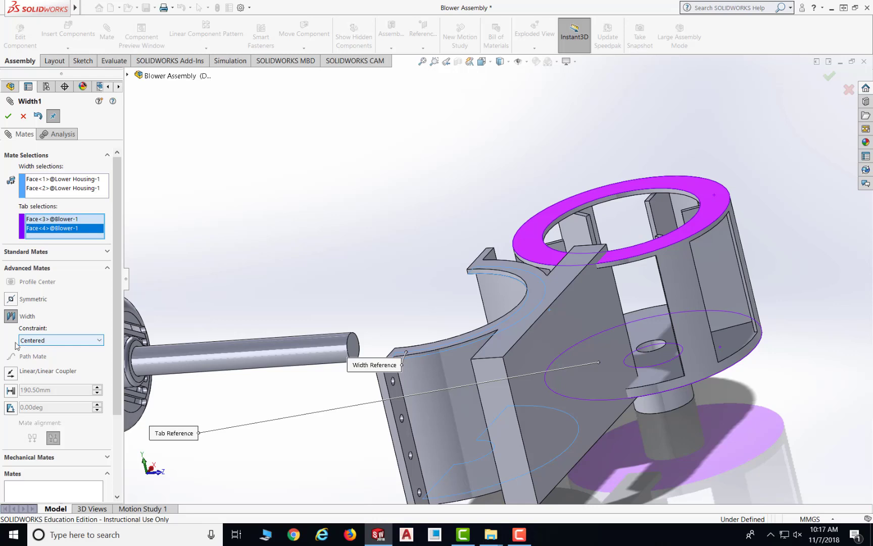
pyautogui.click(8, 117)
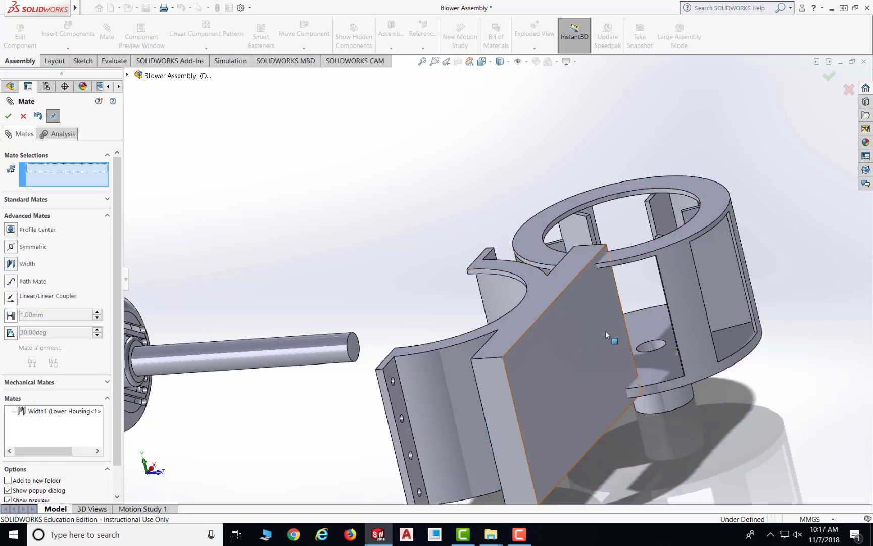
pyautogui.scroll(3, 605, 330)
pyautogui.scroll(-3, 608, 334)
pyautogui.moveTo(505, 346); pyautogui.dragTo(553, 253, button='middle')
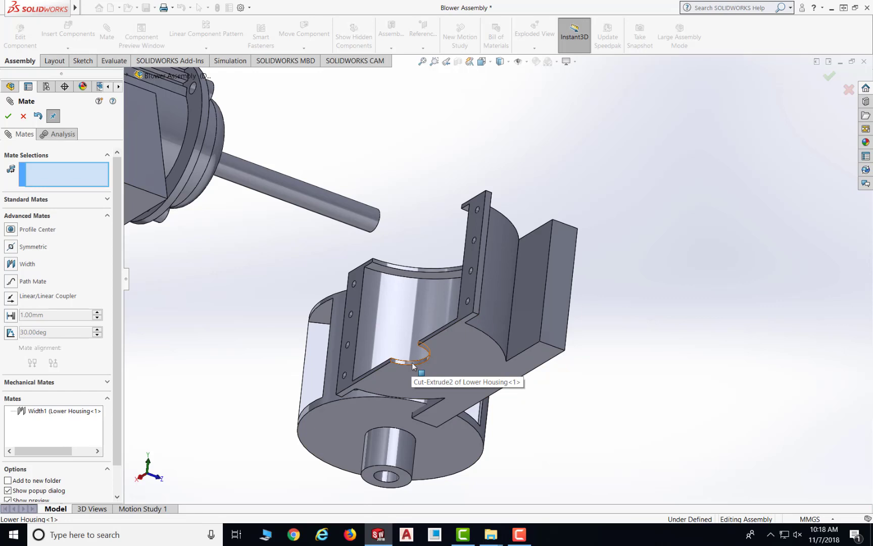
pyautogui.scroll(-2, 412, 364)
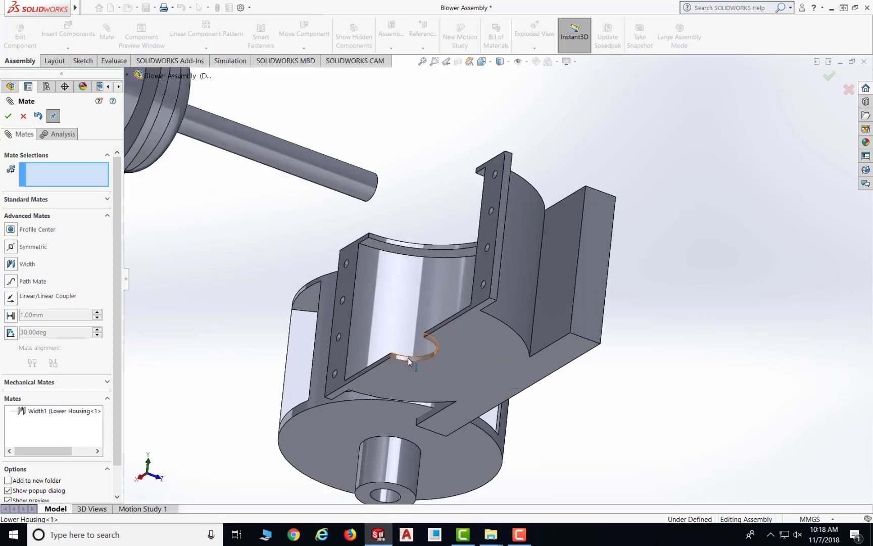
pyautogui.click(408, 360)
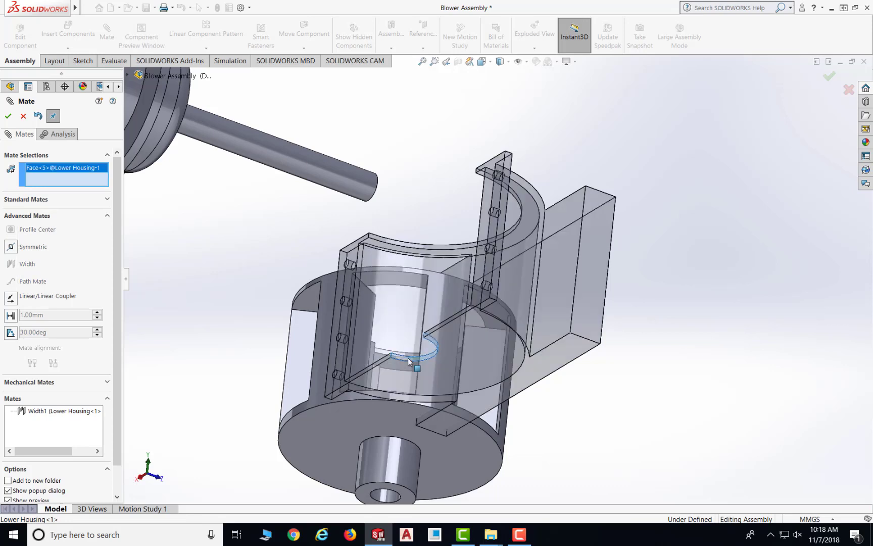
pyautogui.click(395, 474)
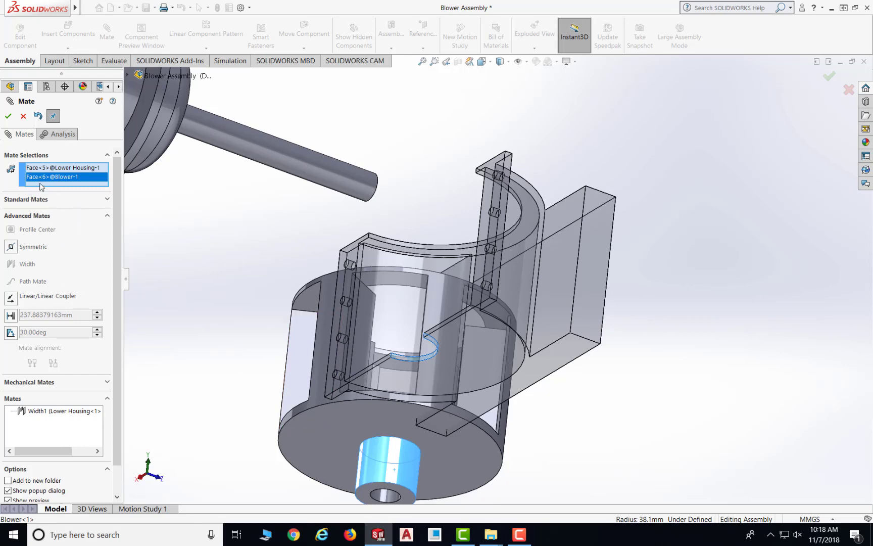
pyautogui.scroll(4, 479, 407)
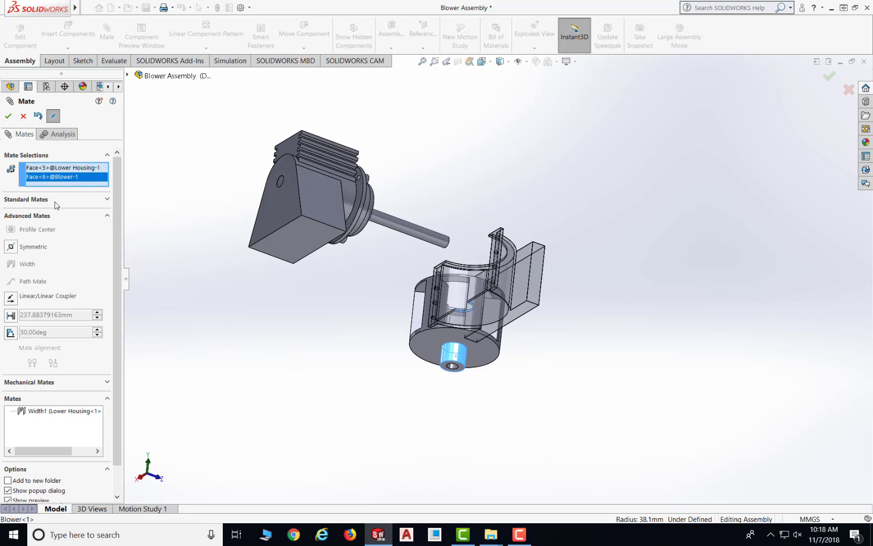
pyautogui.click(23, 116)
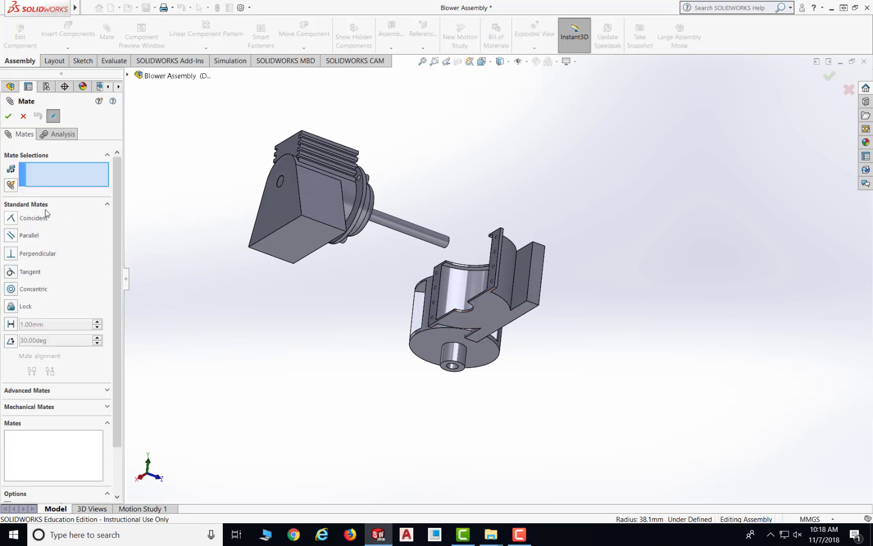
# - Add a concentric mate between the blower hub's bore and the semicircular shaft notch in the lower housing
pyautogui.scroll(-2, 454, 363)
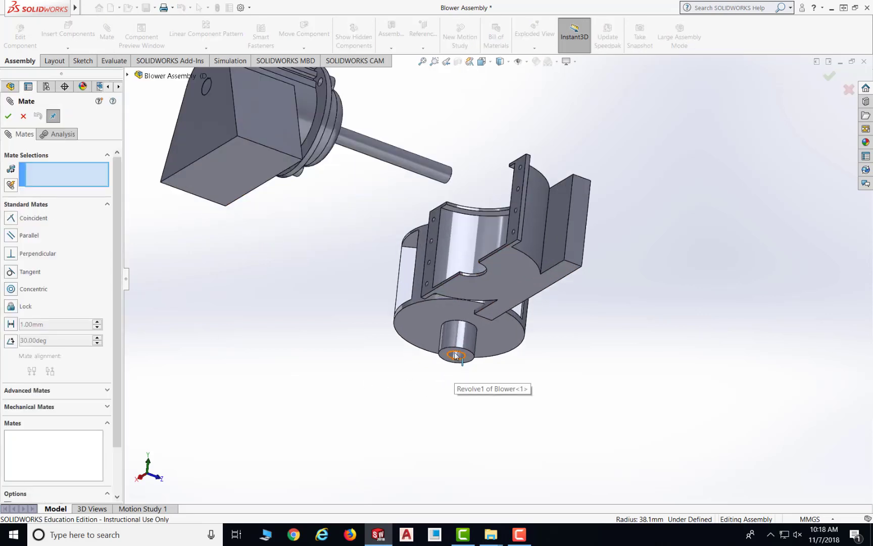
pyautogui.scroll(-2, 457, 354)
pyautogui.click(463, 348)
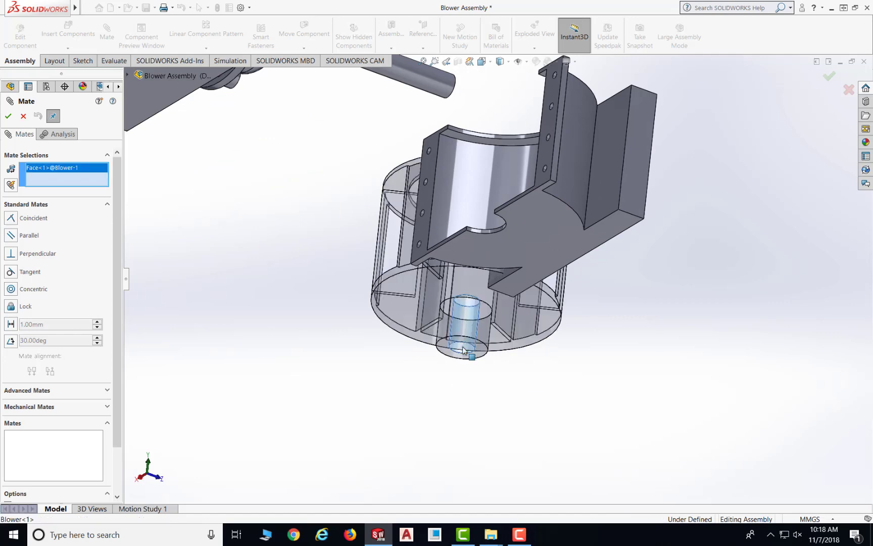
pyautogui.scroll(-2, 484, 234)
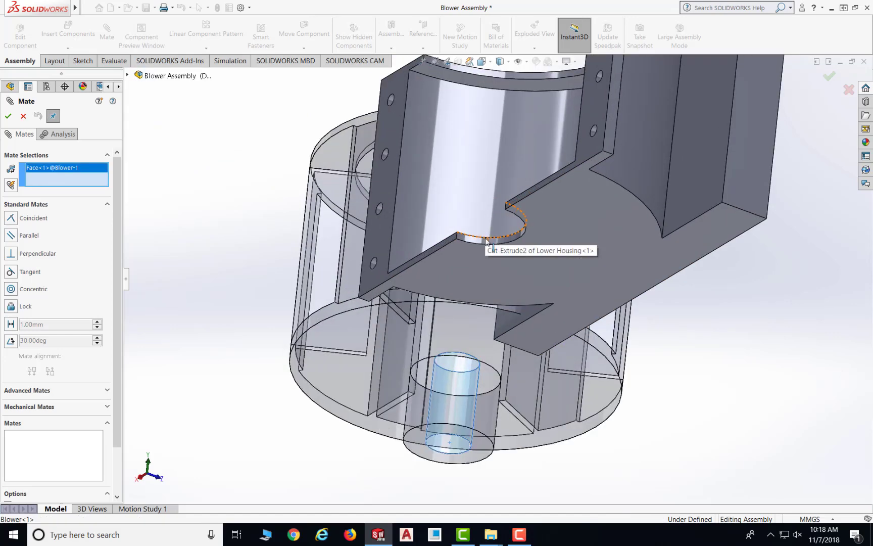
pyautogui.click(479, 242)
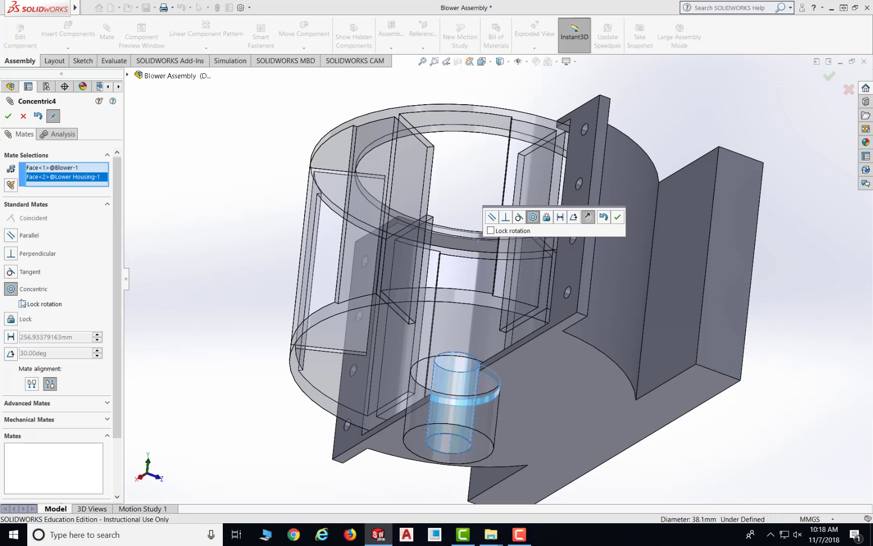
pyautogui.click(9, 117)
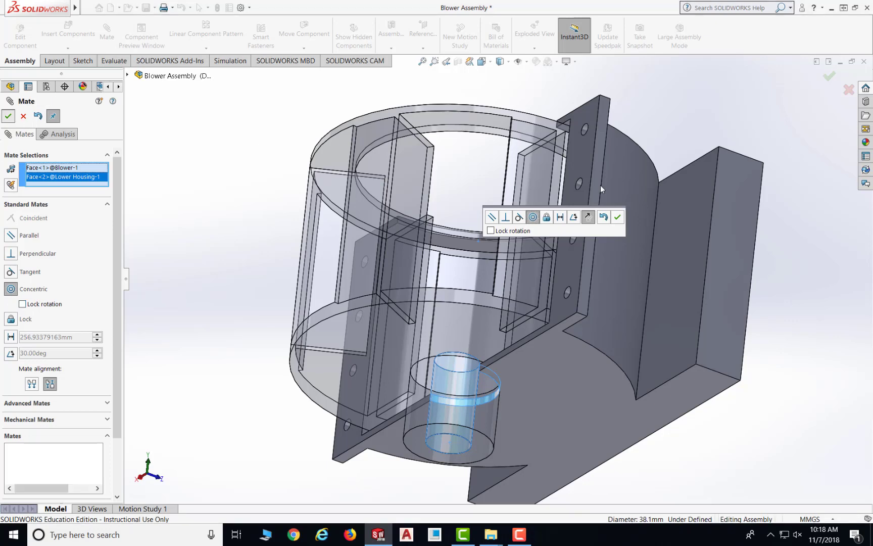
# - Move the mated lower housing and blower together farther away from the free end of the motor shaft
pyautogui.scroll(5, 601, 354)
pyautogui.moveTo(603, 273); pyautogui.dragTo(568, 363, button='middle')
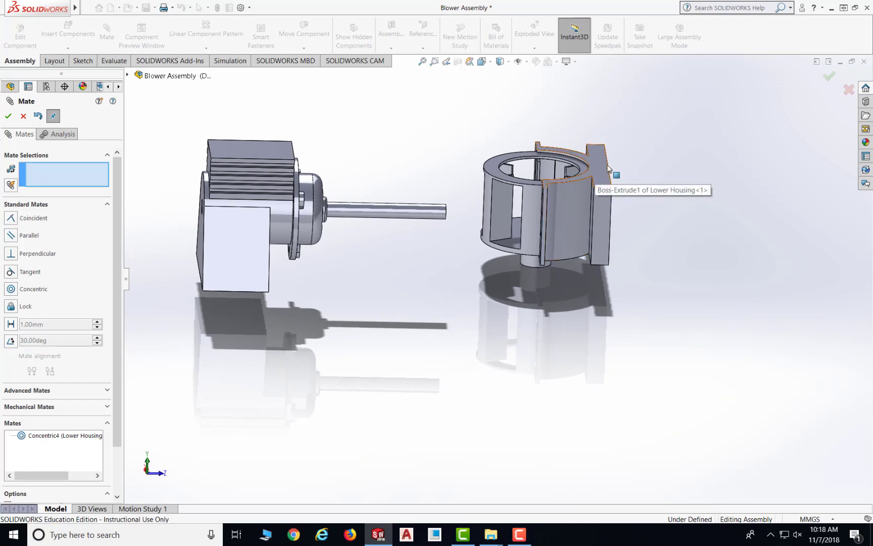
pyautogui.moveTo(591, 182); pyautogui.dragTo(665, 175)
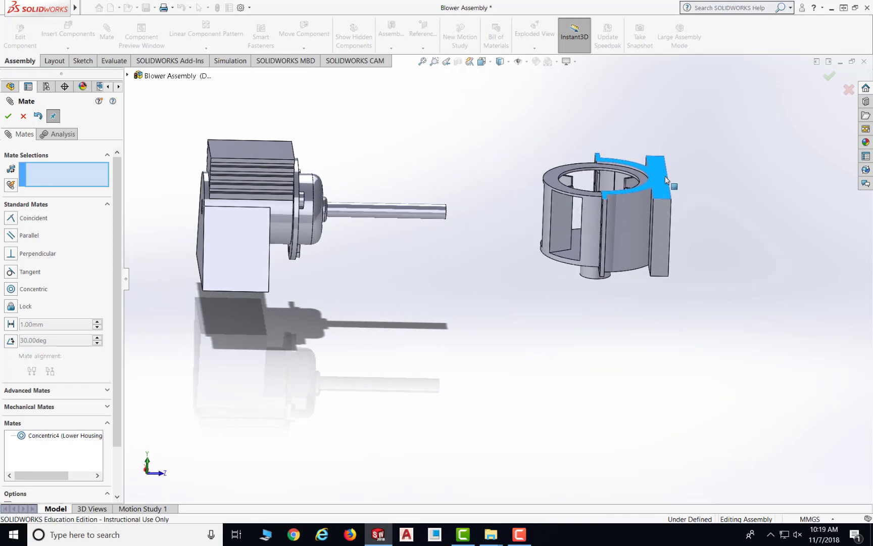
# - Add a coincident mate between the motor shaft's free end face and the blower's inner disc face, with the mate alignment flipped
pyautogui.moveTo(603, 270); pyautogui.dragTo(419, 253, button='middle')
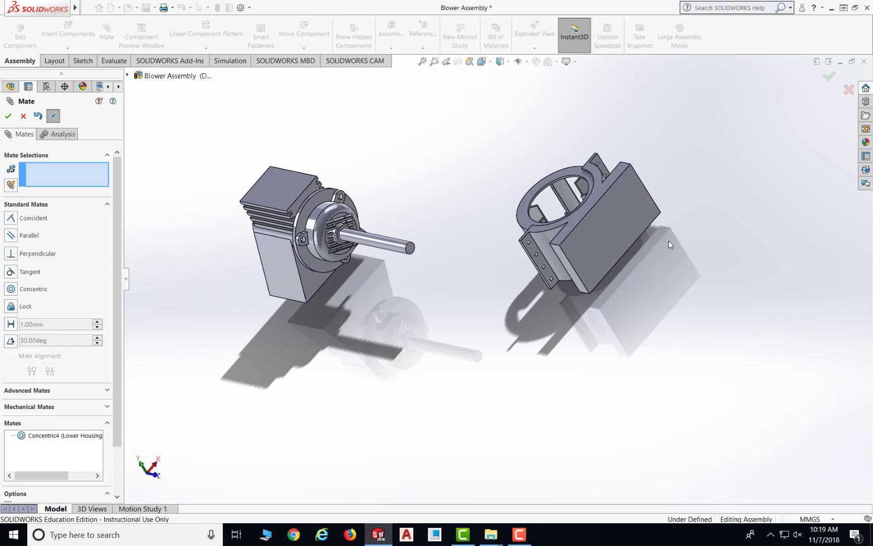
pyautogui.moveTo(668, 241); pyautogui.dragTo(687, 323, button='middle')
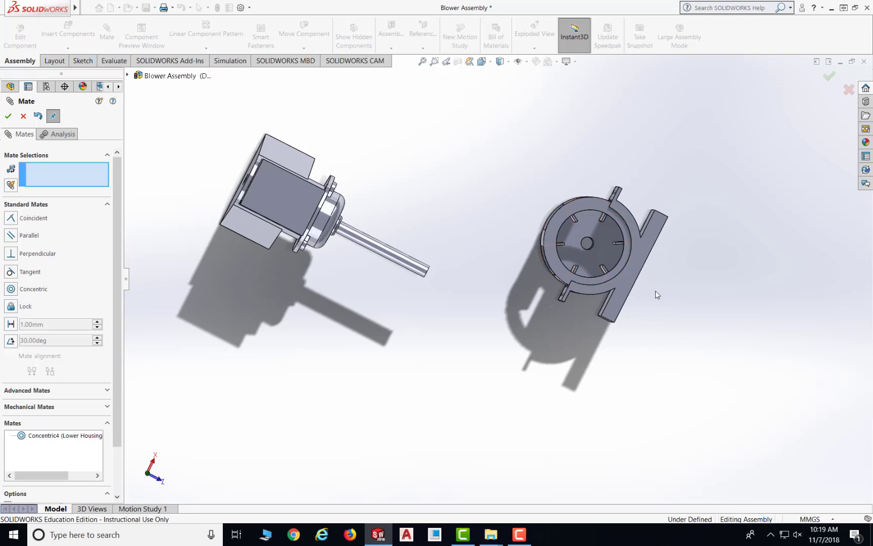
pyautogui.moveTo(655, 291); pyautogui.dragTo(656, 260, button='middle')
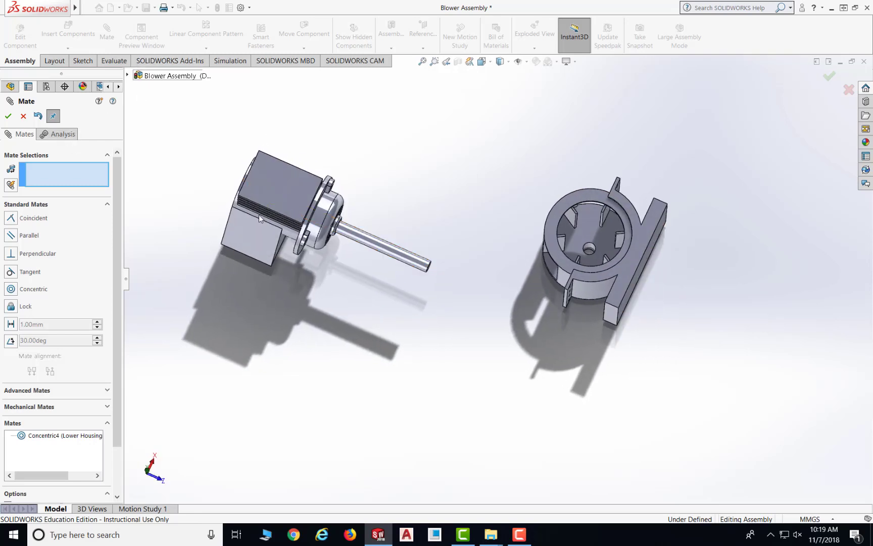
pyautogui.moveTo(449, 290); pyautogui.dragTo(414, 260, button='middle')
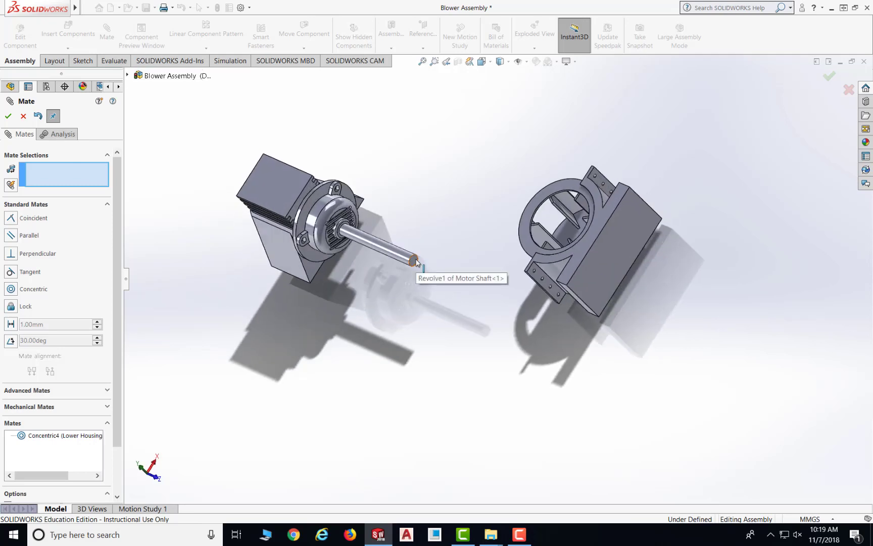
pyautogui.click(415, 260)
pyautogui.scroll(3, 677, 253)
pyautogui.moveTo(657, 252); pyautogui.dragTo(559, 244, button='middle')
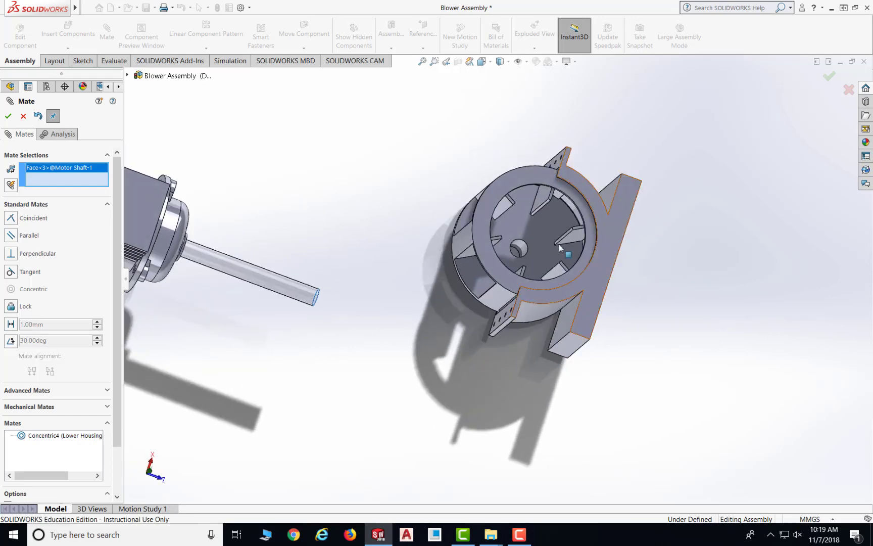
pyautogui.click(530, 231)
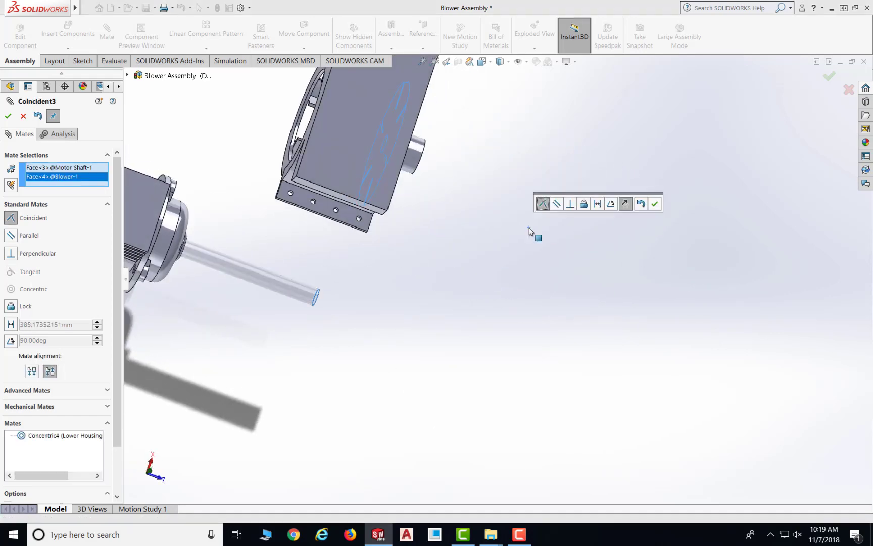
pyautogui.scroll(3, 403, 219)
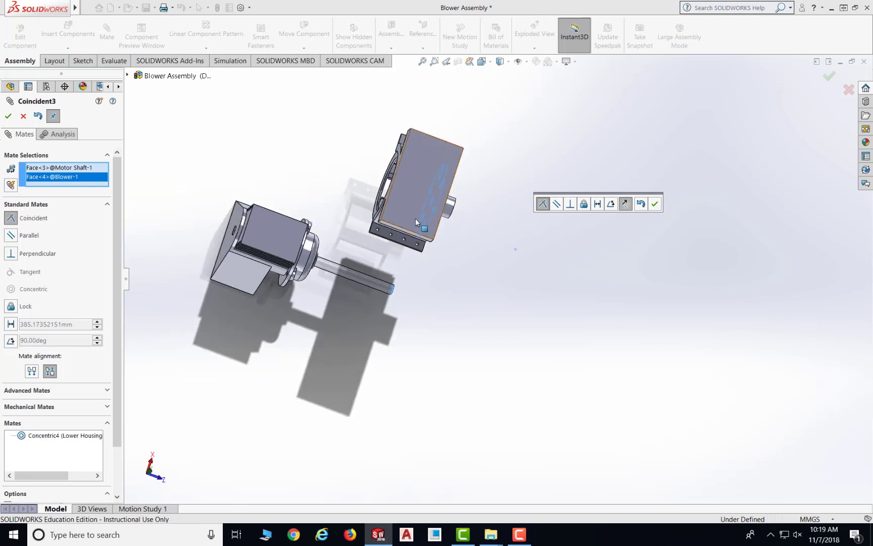
pyautogui.click(625, 204)
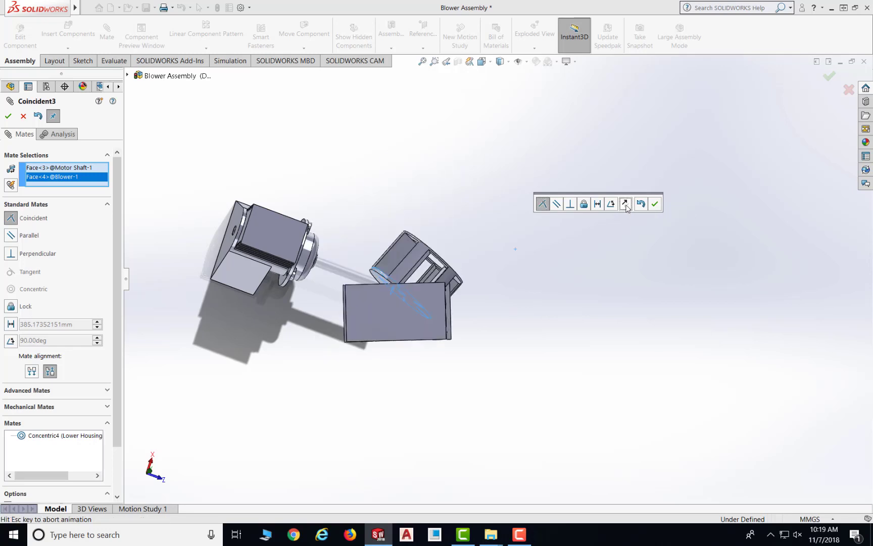
pyautogui.moveTo(406, 319); pyautogui.dragTo(391, 420, button='middle')
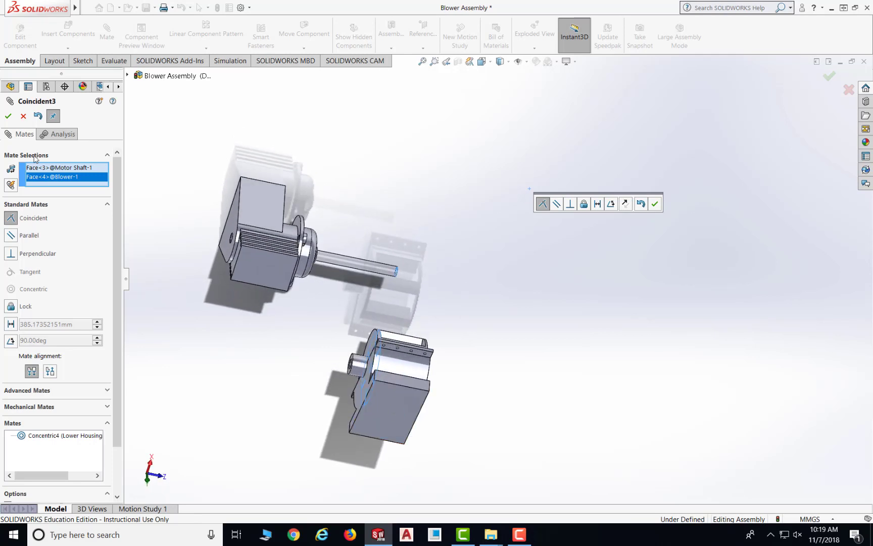
pyautogui.click(654, 204)
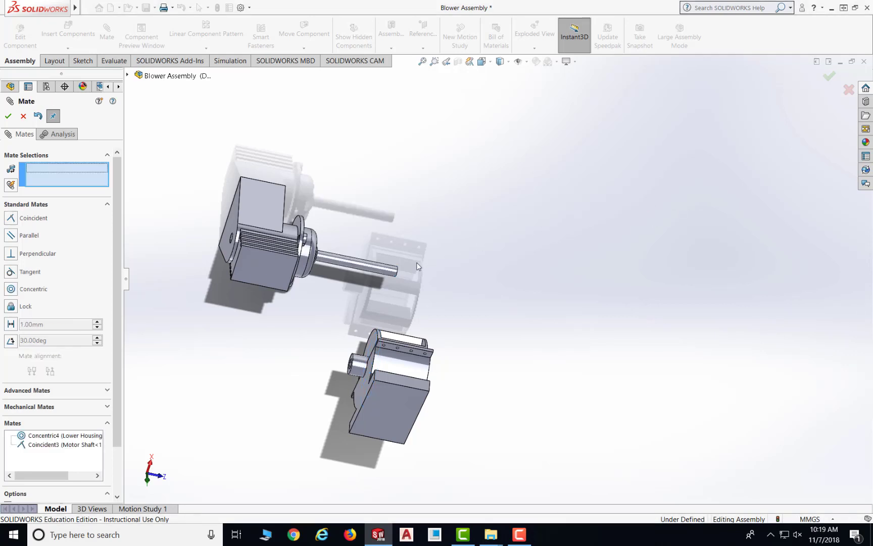
# - Add a concentric mate between the motor shaft's cylindrical face and the bore of the blower hub
pyautogui.scroll(1, 399, 335)
pyautogui.scroll(-2, 399, 336)
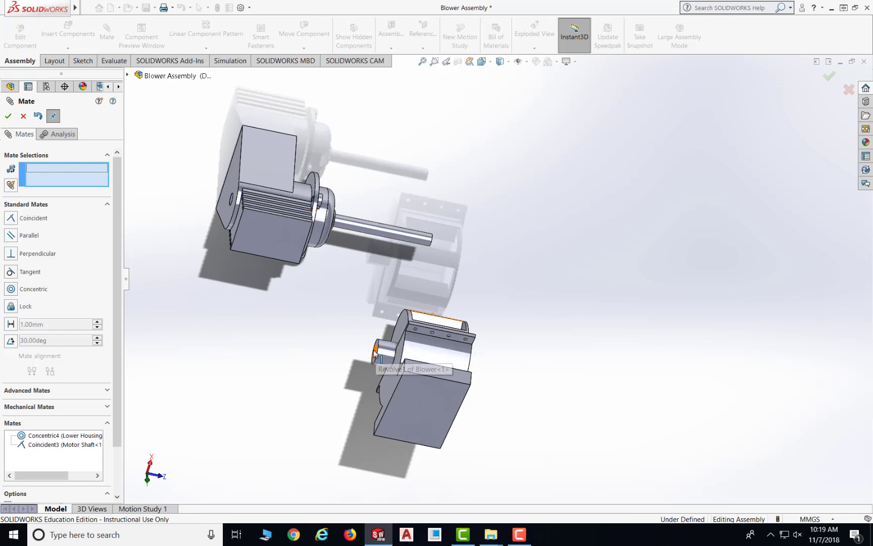
pyautogui.scroll(-2, 440, 222)
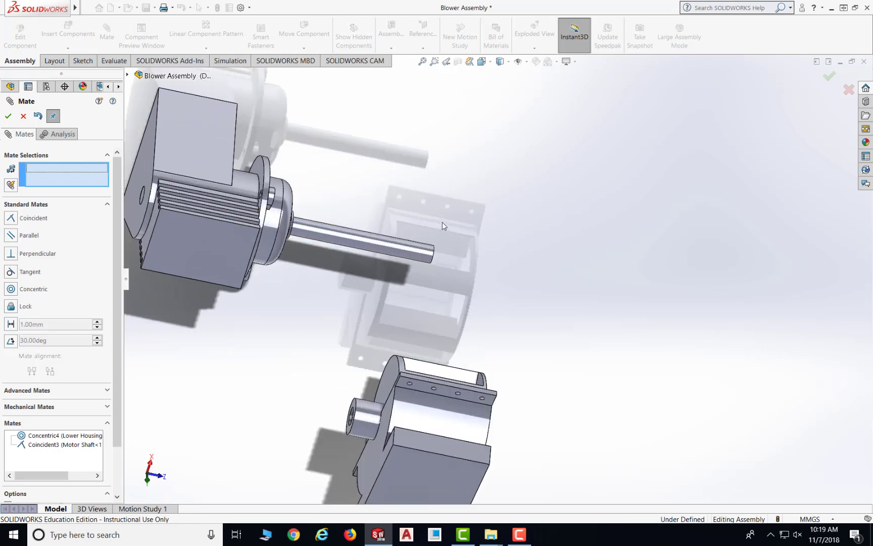
pyautogui.click(425, 254)
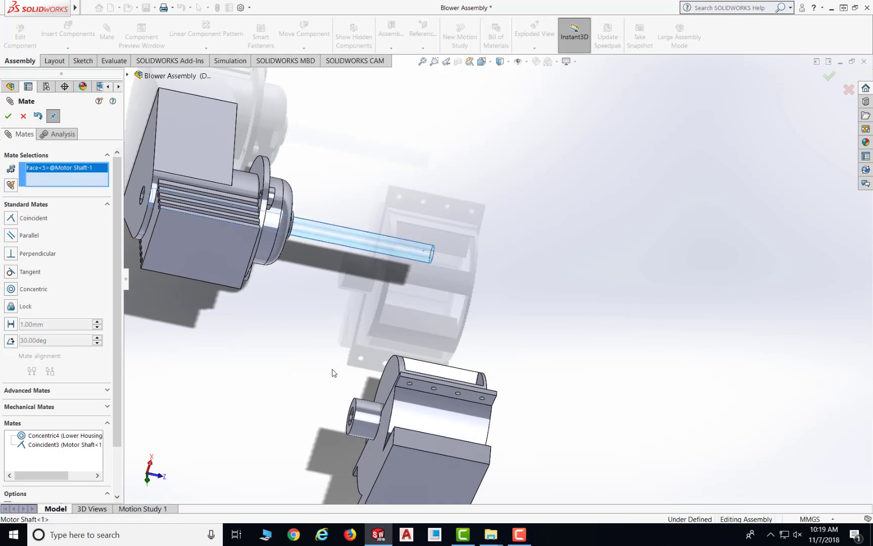
pyautogui.scroll(-3, 328, 394)
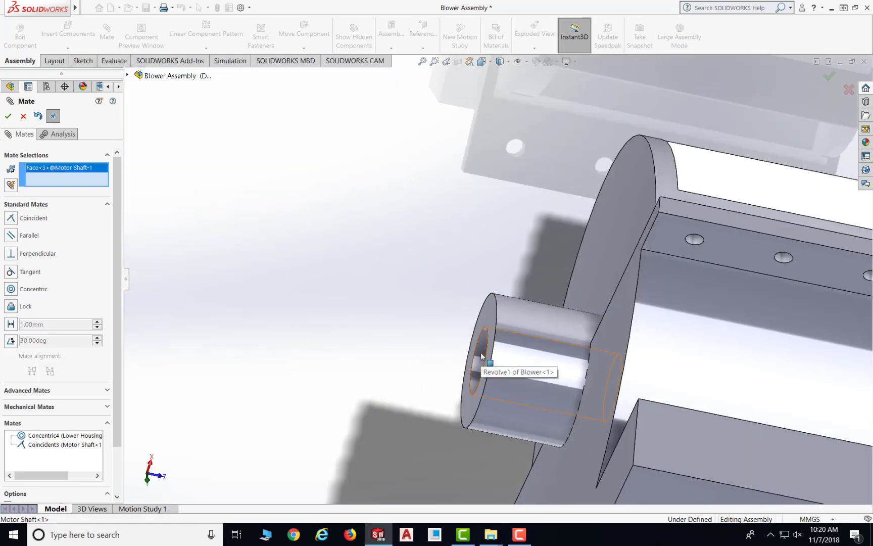
pyautogui.click(481, 357)
pyautogui.scroll(5, 481, 356)
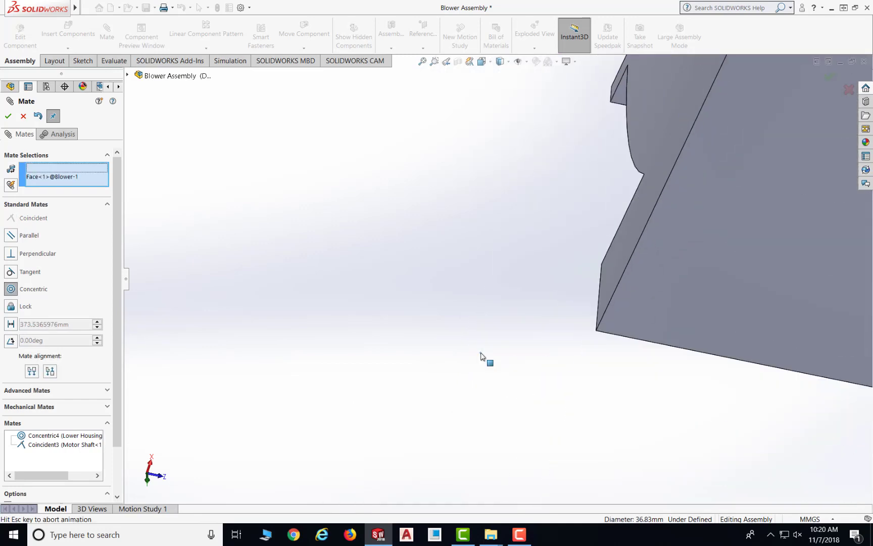
pyautogui.moveTo(613, 204)
pyautogui.mouseDown(button='middle')
pyautogui.moveTo(621, 209)
pyautogui.moveTo(613, 282)
pyautogui.moveTo(622, 152)
pyautogui.moveTo(625, 197)
pyautogui.mouseUp(button='middle')
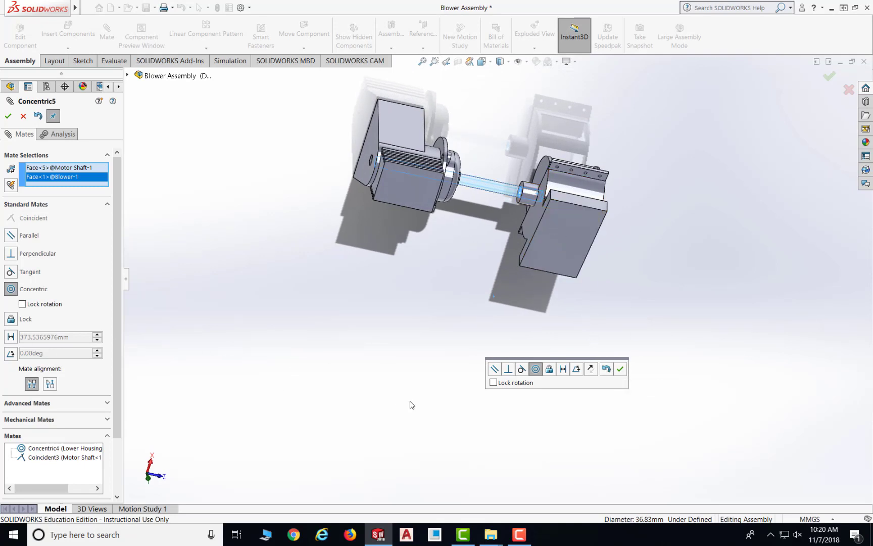
pyautogui.click(620, 368)
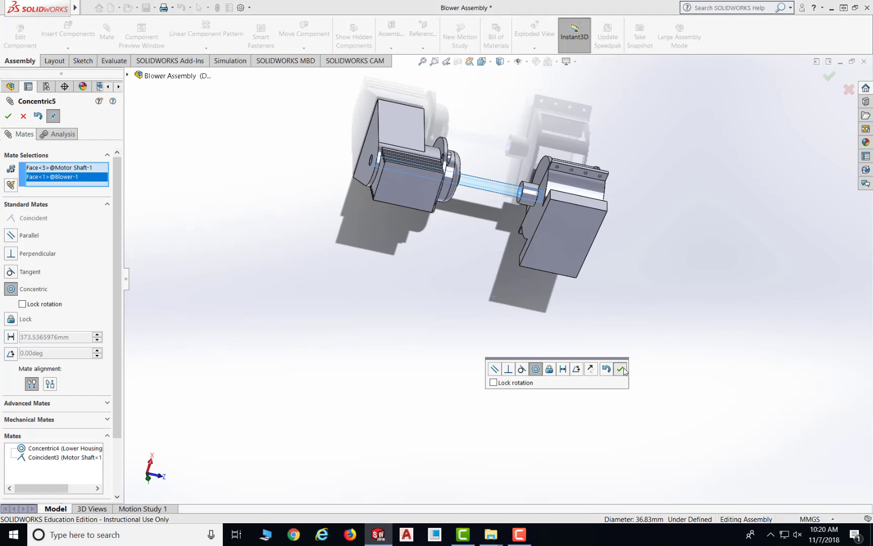
# - Rotate the lower housing around the motor shaft to check its remaining freedom of movement relative to the motor
pyautogui.moveTo(597, 269); pyautogui.dragTo(601, 130, button='middle')
pyautogui.moveTo(545, 245); pyautogui.dragTo(498, 304)
pyautogui.scroll(3, 498, 304)
pyautogui.scroll(-3, 498, 306)
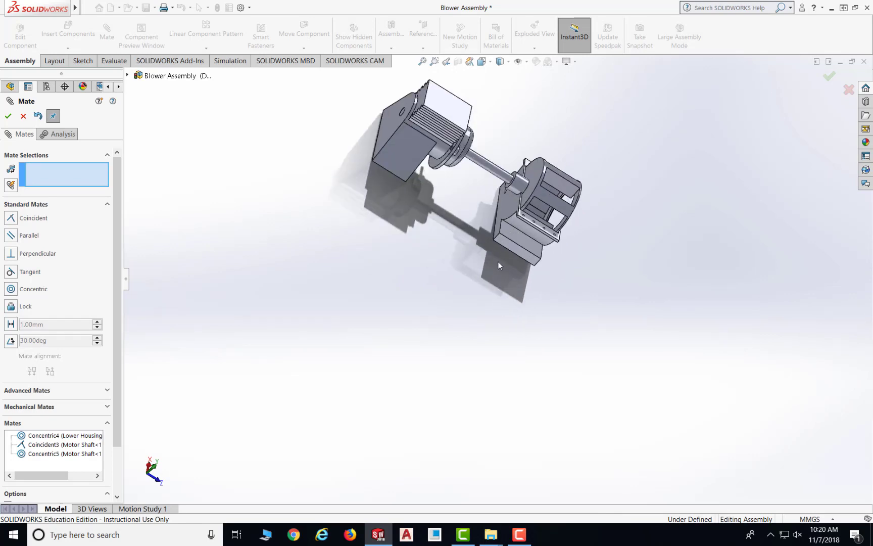
pyautogui.moveTo(550, 258); pyautogui.dragTo(489, 184, button='middle')
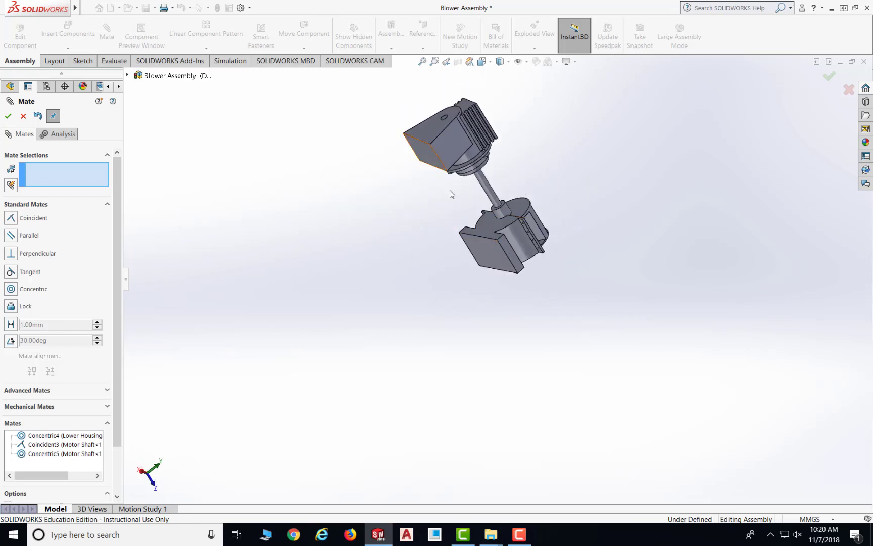
pyautogui.scroll(3, 542, 259)
pyautogui.moveTo(503, 195); pyautogui.dragTo(827, 333, button='middle')
pyautogui.moveTo(501, 235); pyautogui.dragTo(529, 306, button='middle')
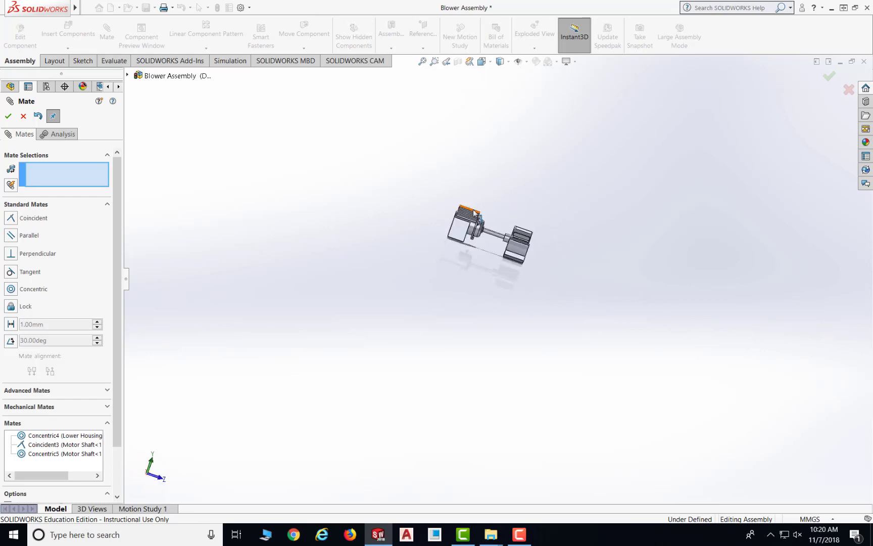
pyautogui.scroll(-6, 475, 212)
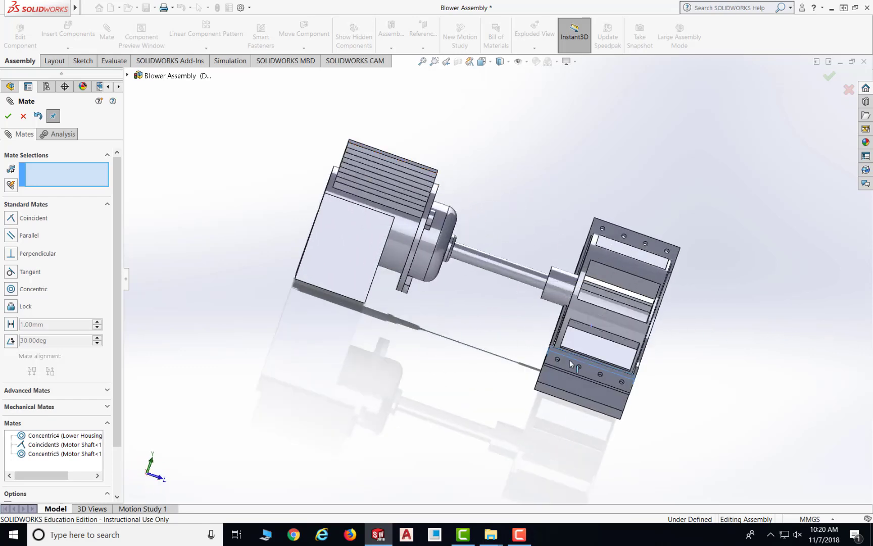
pyautogui.moveTo(570, 360); pyautogui.dragTo(602, 305)
pyautogui.moveTo(567, 360); pyautogui.dragTo(607, 344, button='middle')
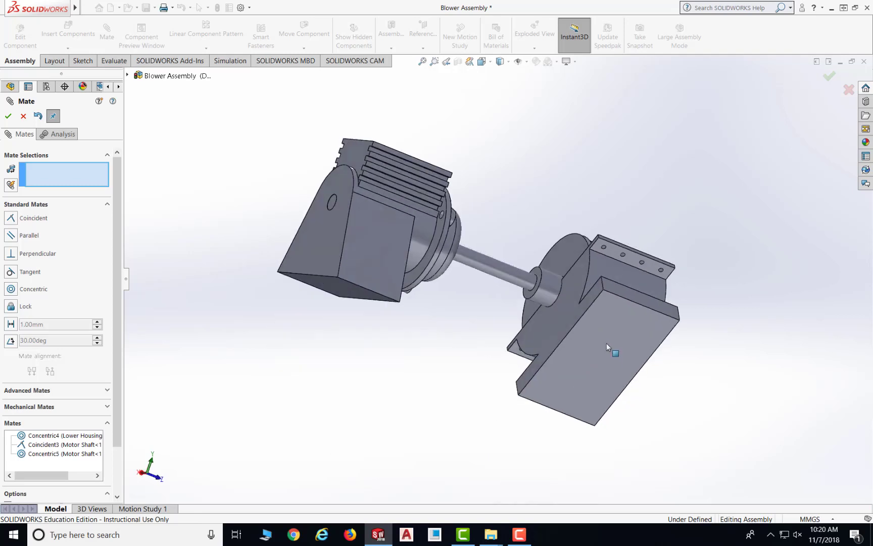
pyautogui.moveTo(606, 346); pyautogui.dragTo(546, 382)
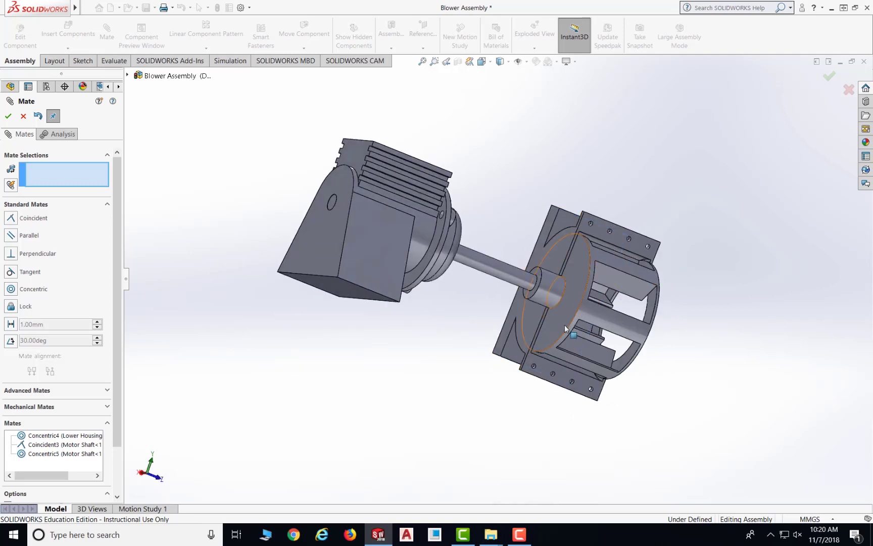
pyautogui.moveTo(596, 255); pyautogui.dragTo(626, 217, button='middle')
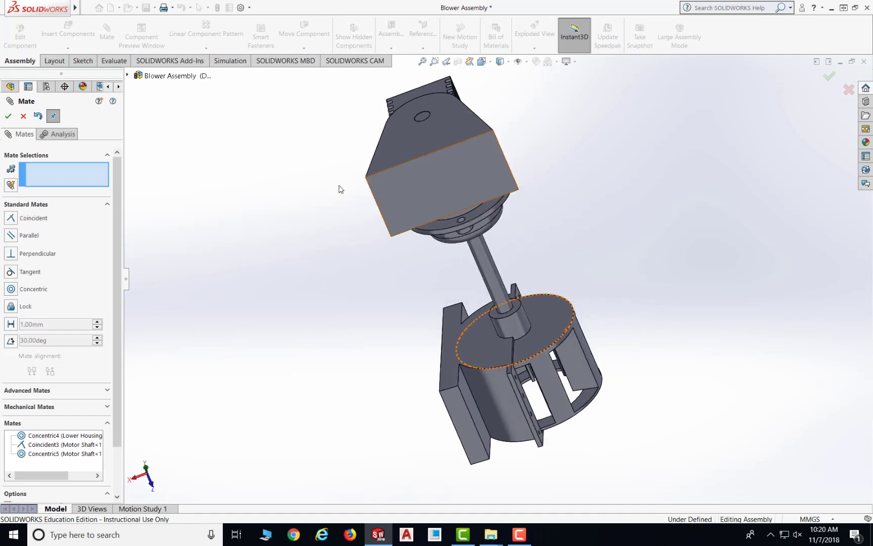
# - Add a parallel mate between the undersides of the motor and the lower housing, set it to aligned, and finish mating
pyautogui.click(420, 178)
pyautogui.moveTo(596, 360); pyautogui.dragTo(680, 313, button='middle')
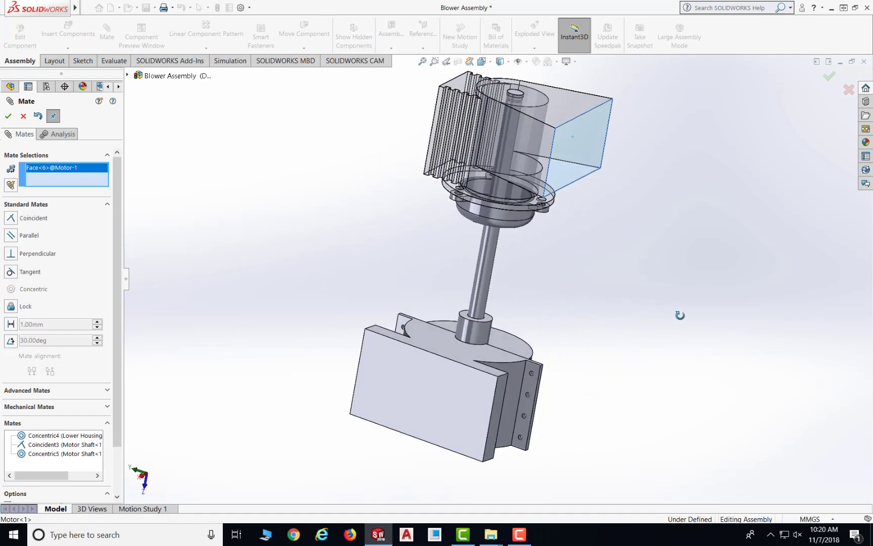
pyautogui.click(443, 411)
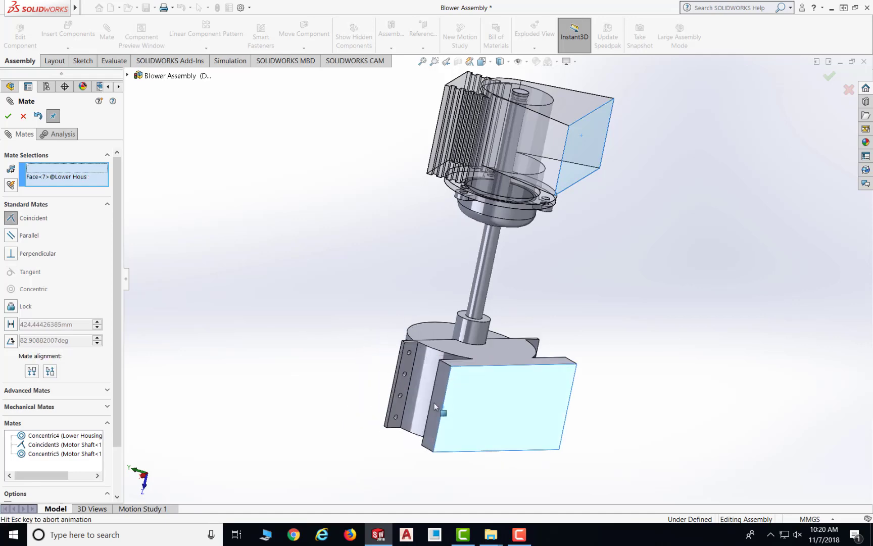
pyautogui.moveTo(614, 285); pyautogui.dragTo(614, 337, button='middle')
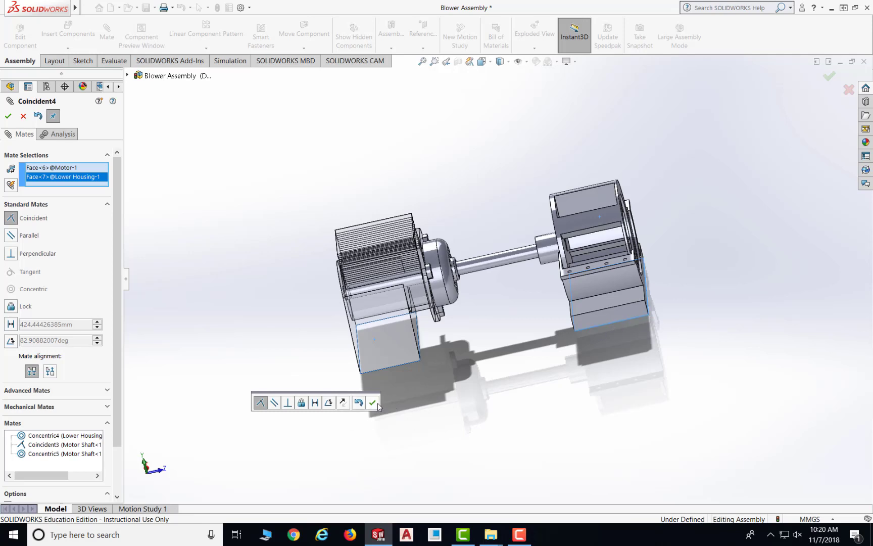
pyautogui.click(10, 236)
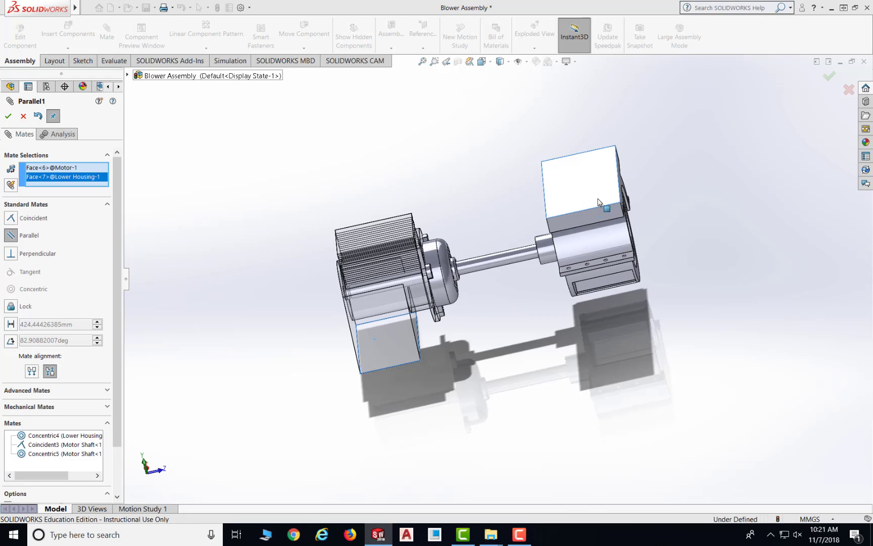
pyautogui.moveTo(598, 202)
pyautogui.mouseDown(button='middle')
pyautogui.moveTo(608, 277)
pyautogui.moveTo(595, 218)
pyautogui.mouseUp(button='middle')
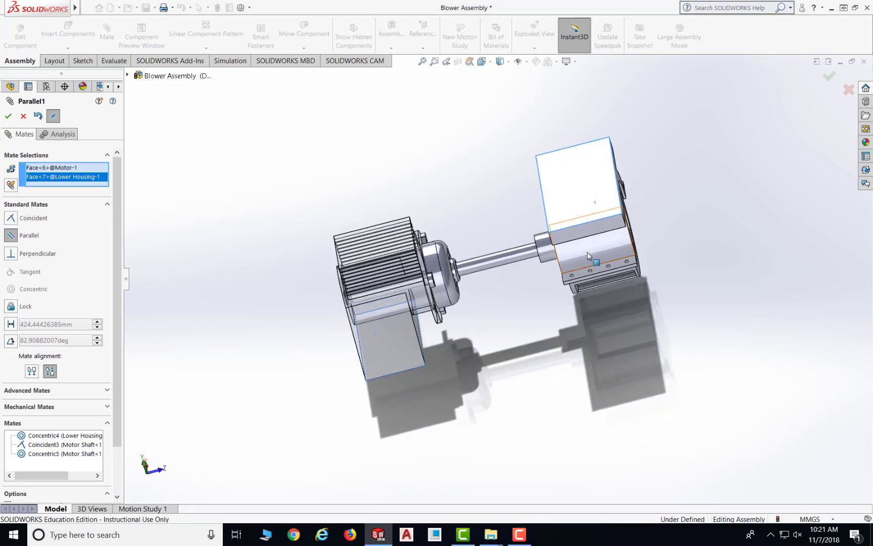
pyautogui.scroll(3, 601, 262)
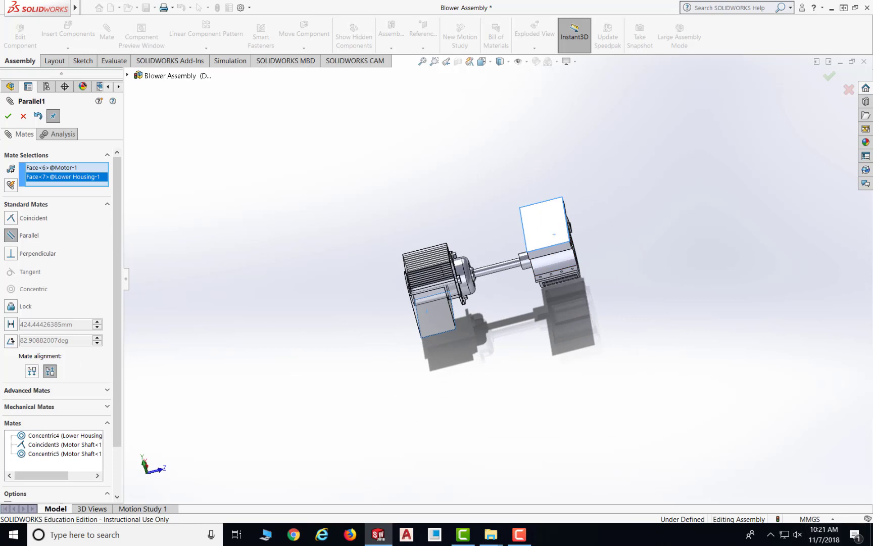
pyautogui.click(33, 371)
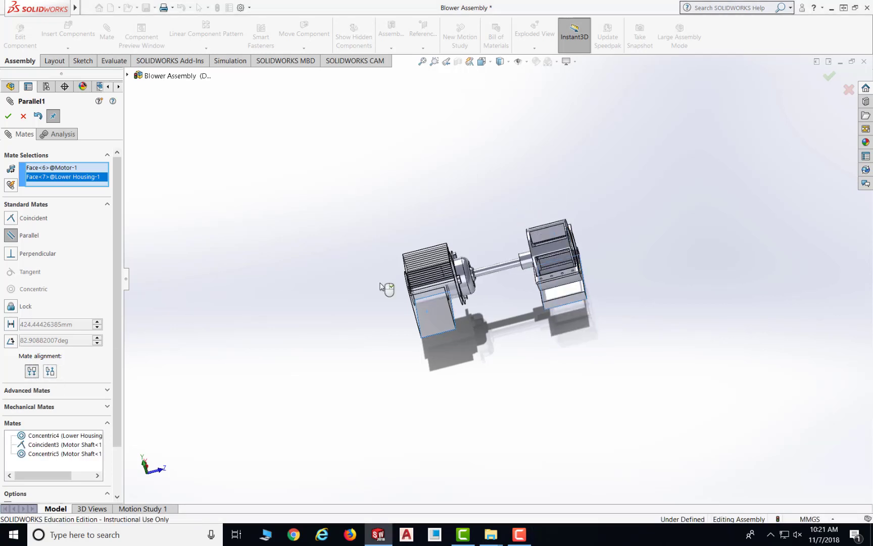
pyautogui.scroll(-3, 559, 305)
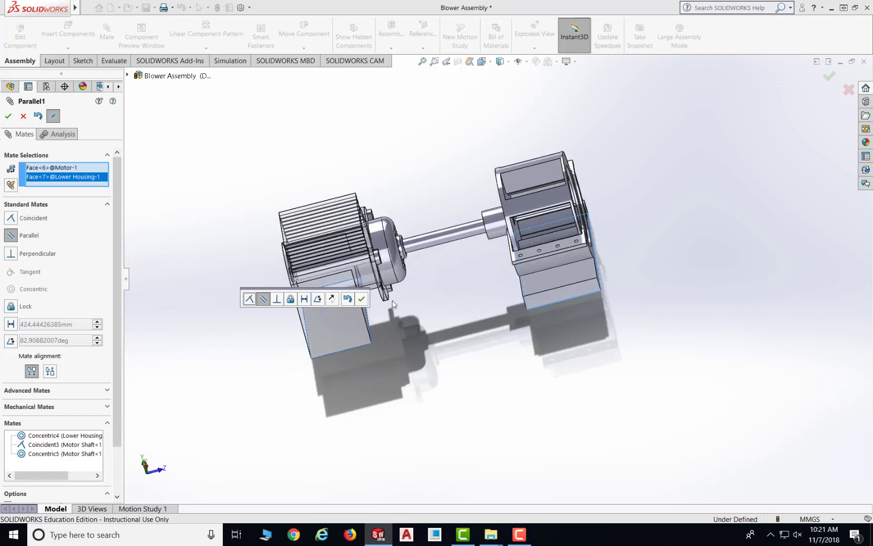
pyautogui.click(362, 299)
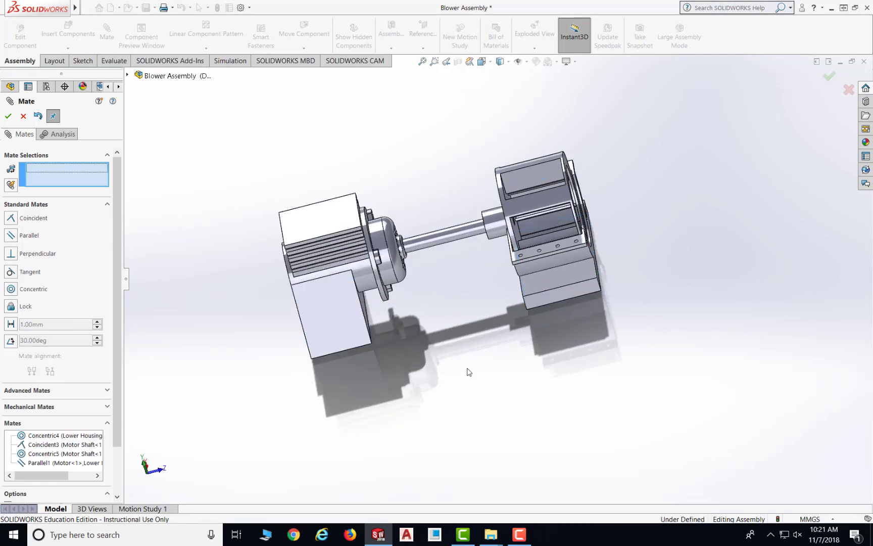
pyautogui.moveTo(455, 348); pyautogui.dragTo(439, 380, button='middle')
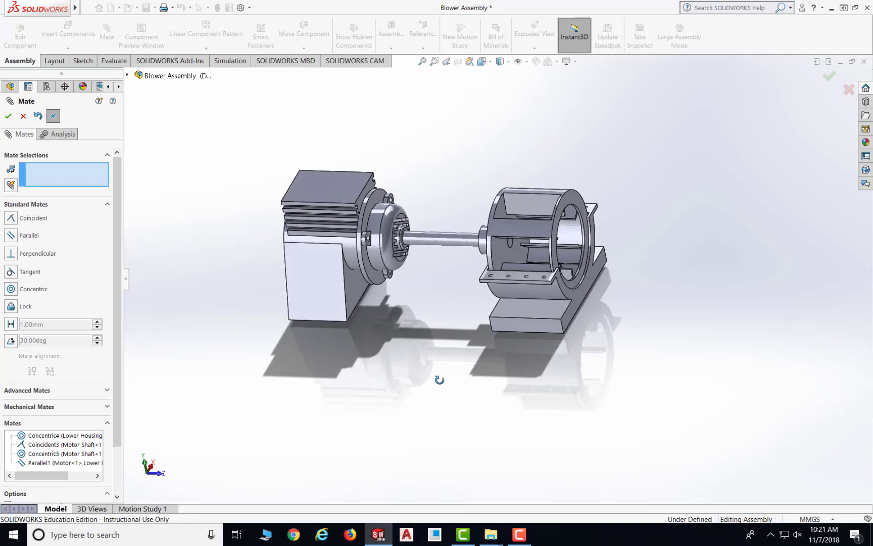
pyautogui.click(10, 118)
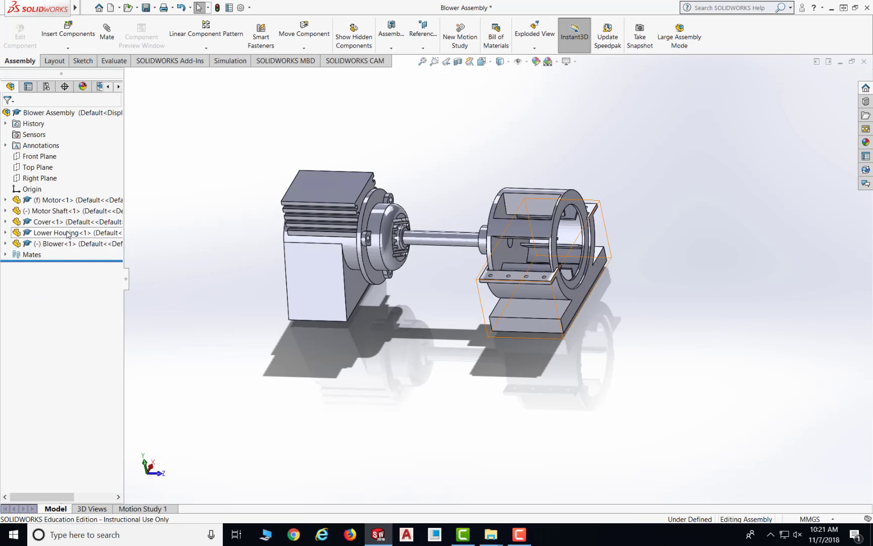
# - Save the blower assembly with the lower housing mated, and clear the component selection
pyautogui.click(68, 234)
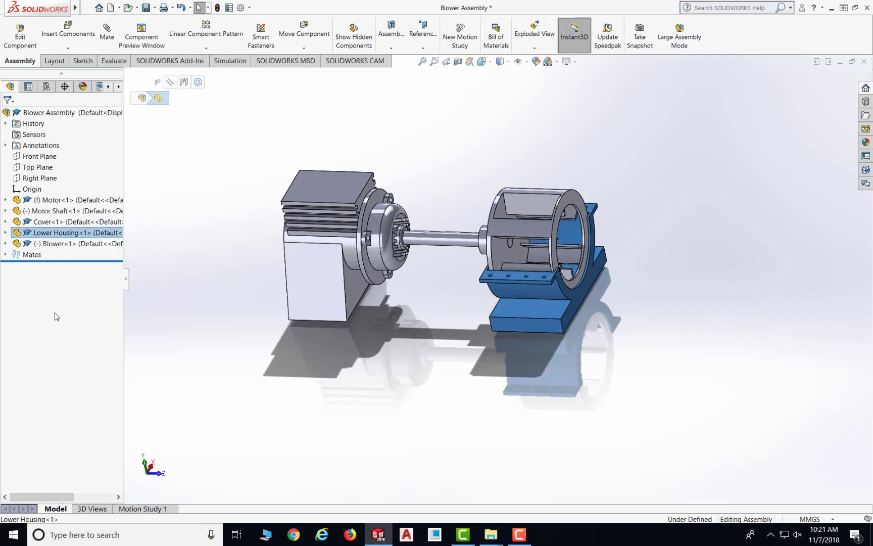
pyautogui.click(146, 8)
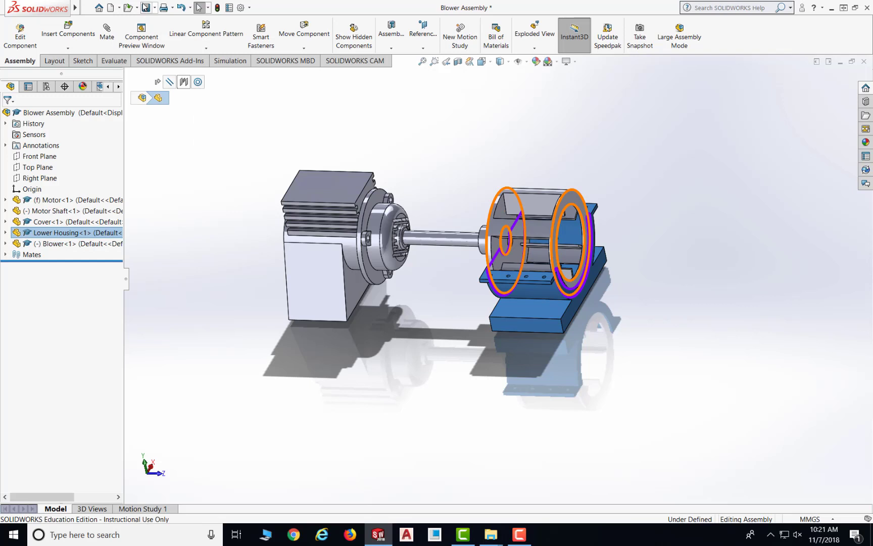
pyautogui.click(441, 158)
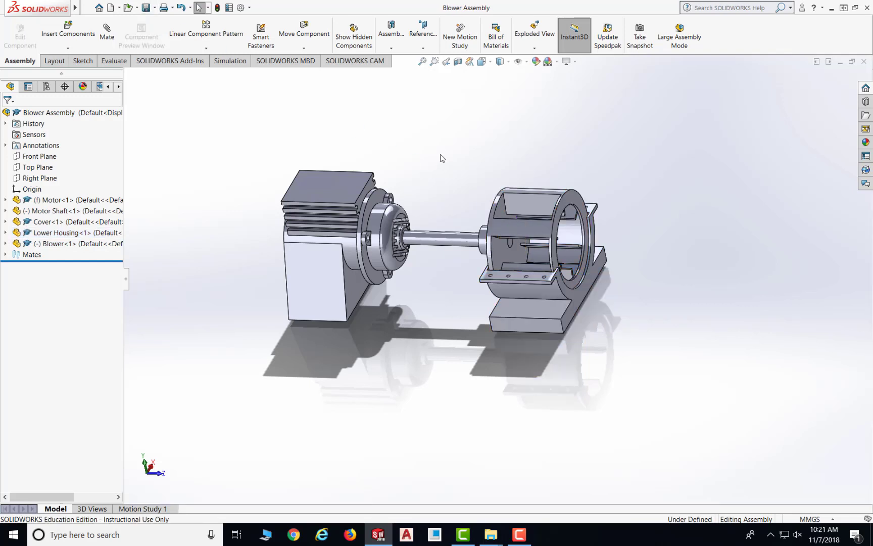
# - Insert the Upper Housing part from the C12E2 - Copy folder and place it beside the blower, away from the motor
pyautogui.click(64, 40)
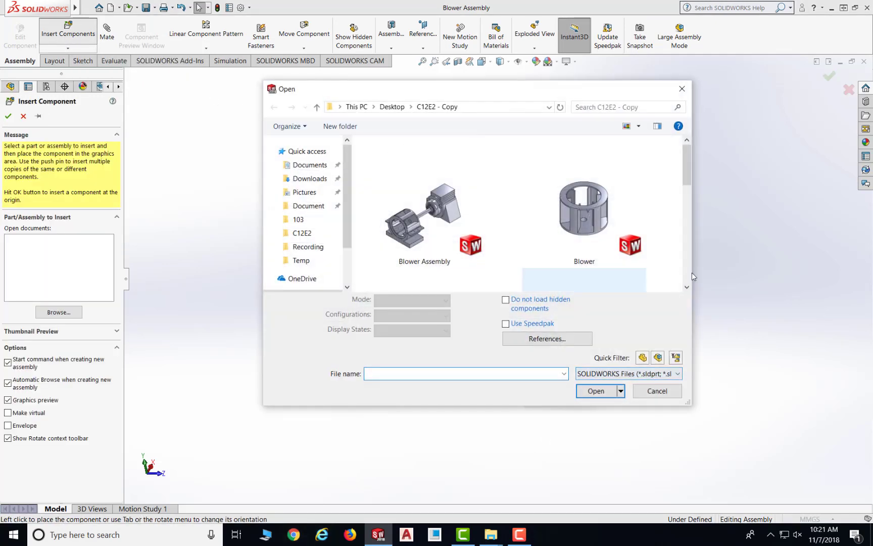
pyautogui.scroll(-3, 638, 273)
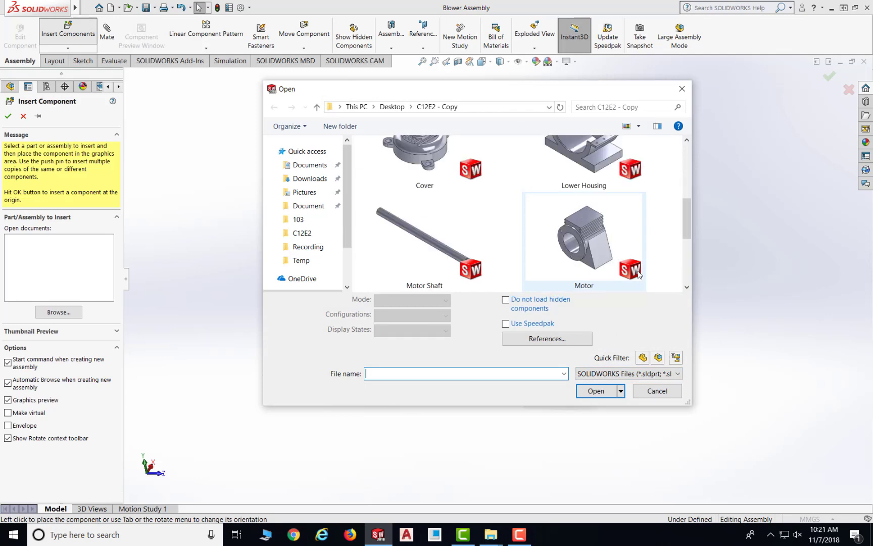
pyautogui.scroll(-2, 581, 268)
pyautogui.click(465, 251)
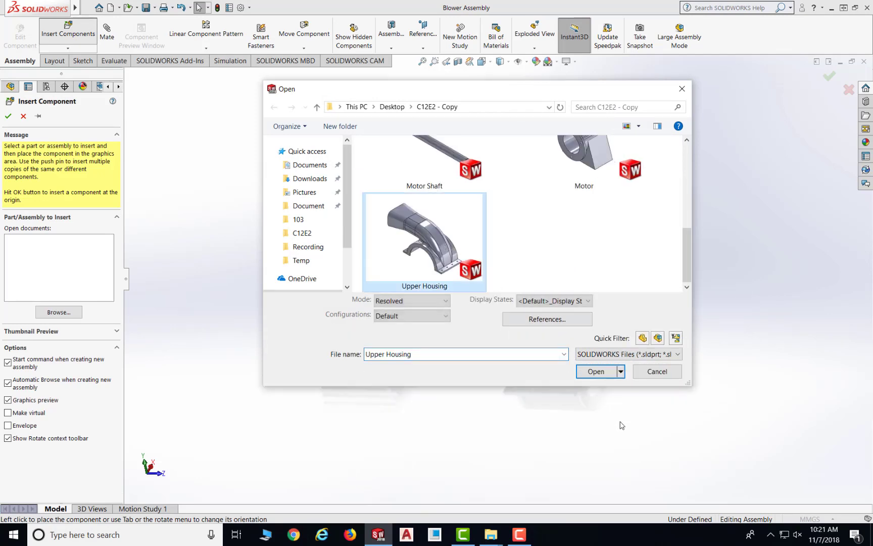
pyautogui.click(594, 371)
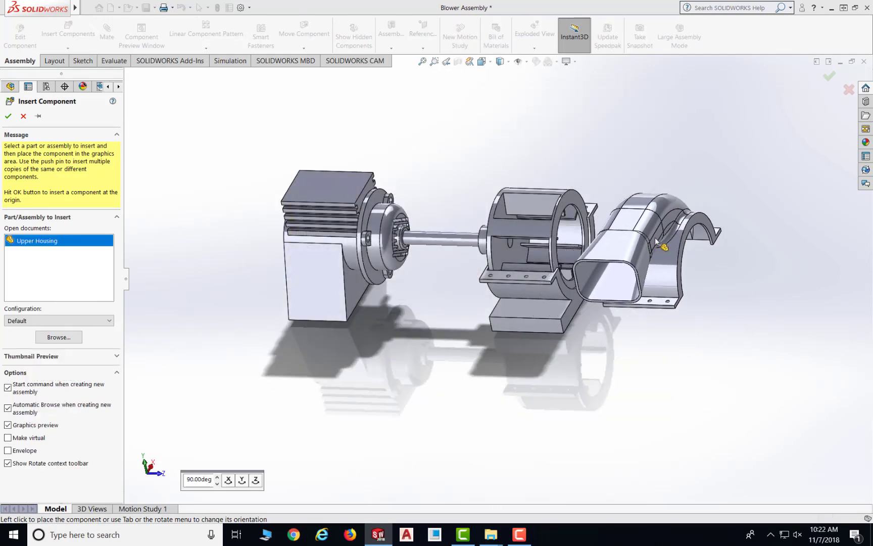
pyautogui.click(666, 236)
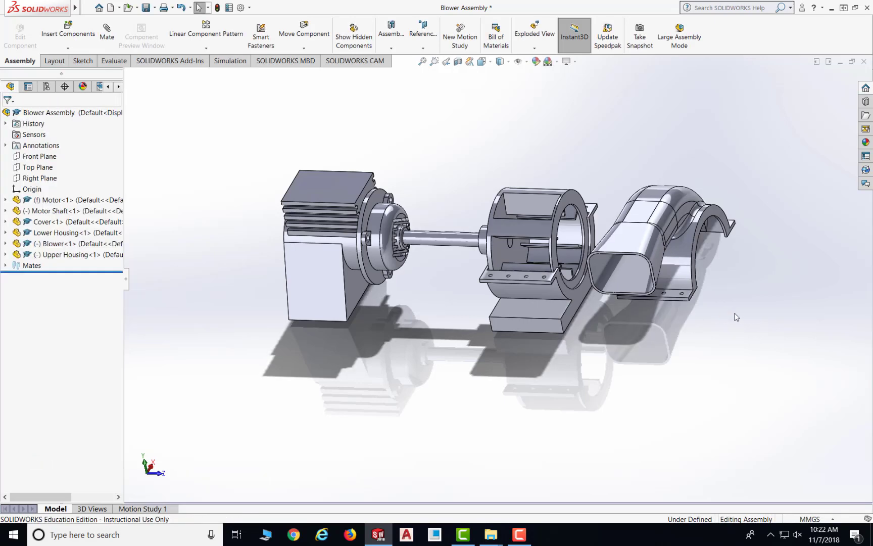
# - Add a coincident mate between the top face of the lower housing's flange and the underside of the upper housing's flange
pyautogui.scroll(-2, 736, 316)
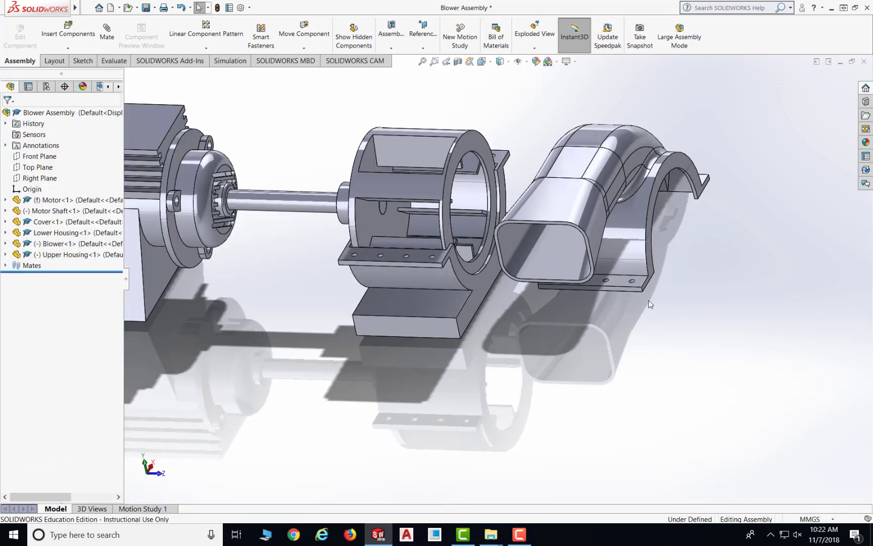
pyautogui.moveTo(645, 287); pyautogui.dragTo(481, 276, button='middle')
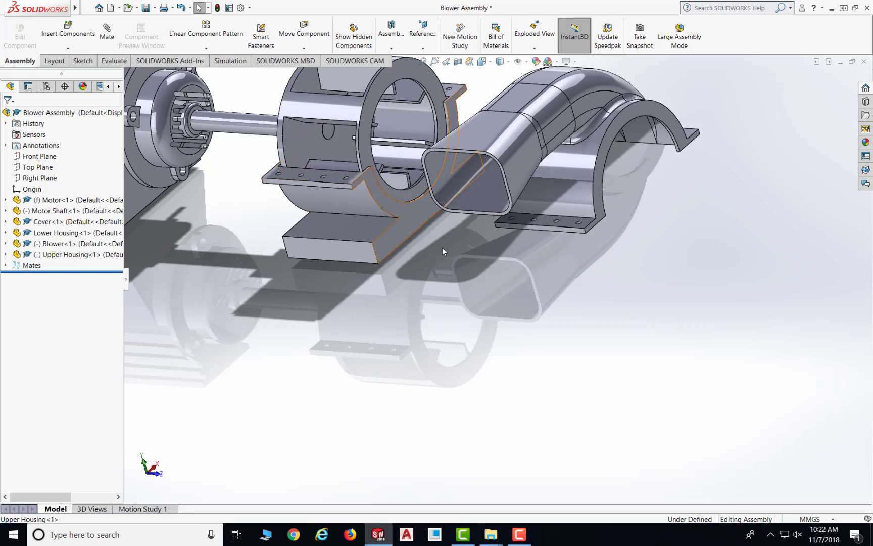
pyautogui.scroll(1, 447, 251)
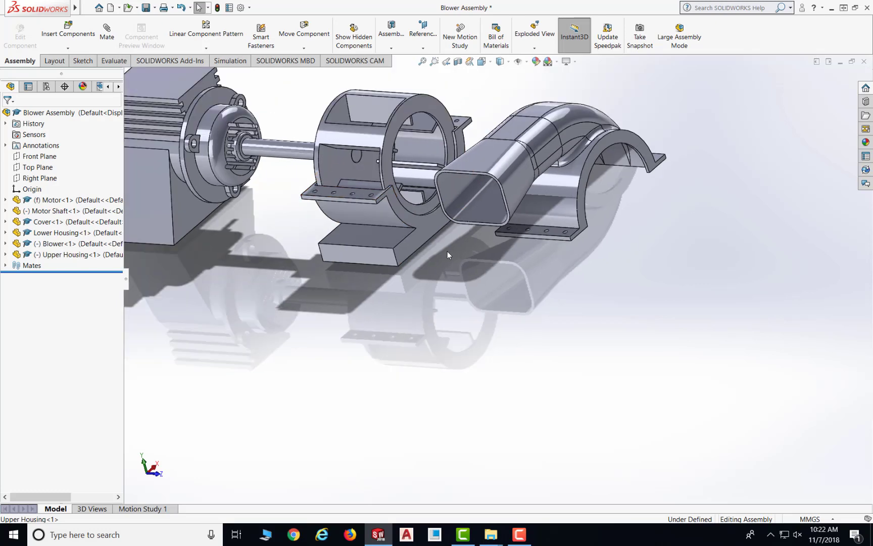
pyautogui.click(107, 30)
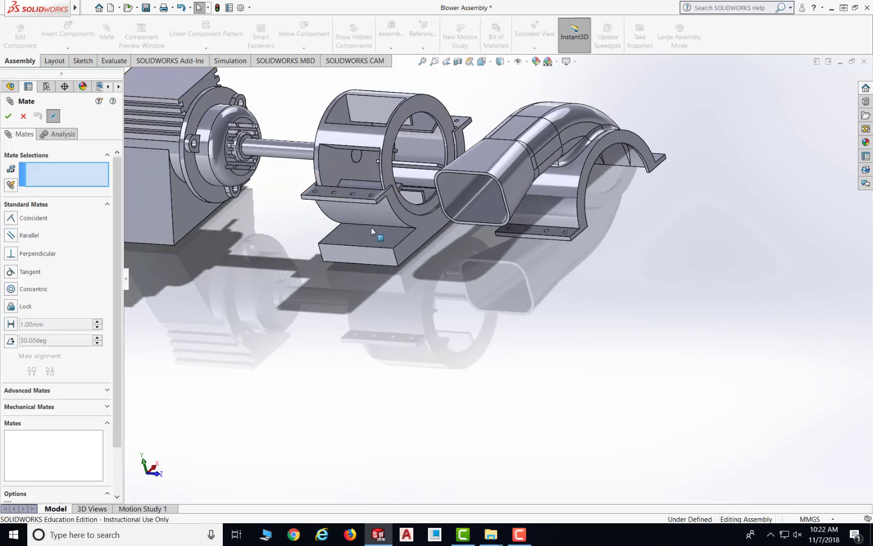
pyautogui.click(363, 196)
pyautogui.moveTo(576, 296); pyautogui.dragTo(567, 217, button='middle')
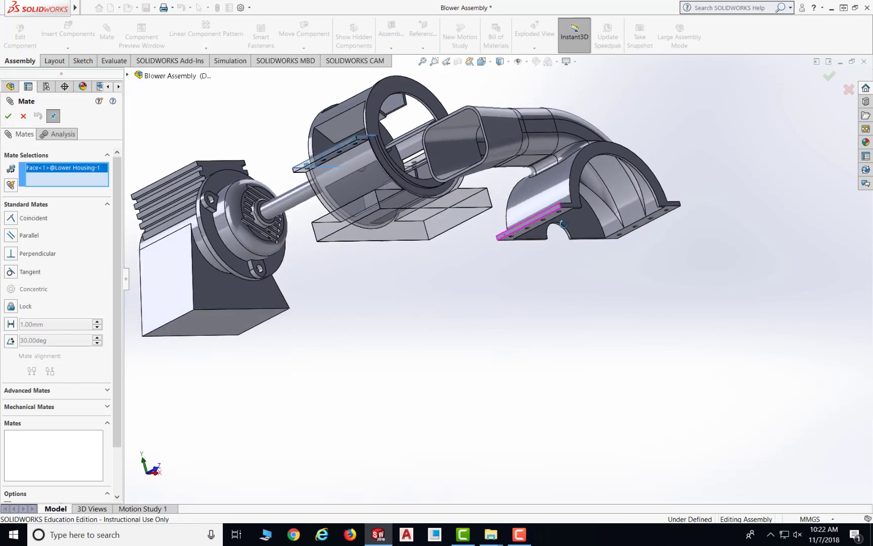
pyautogui.click(566, 216)
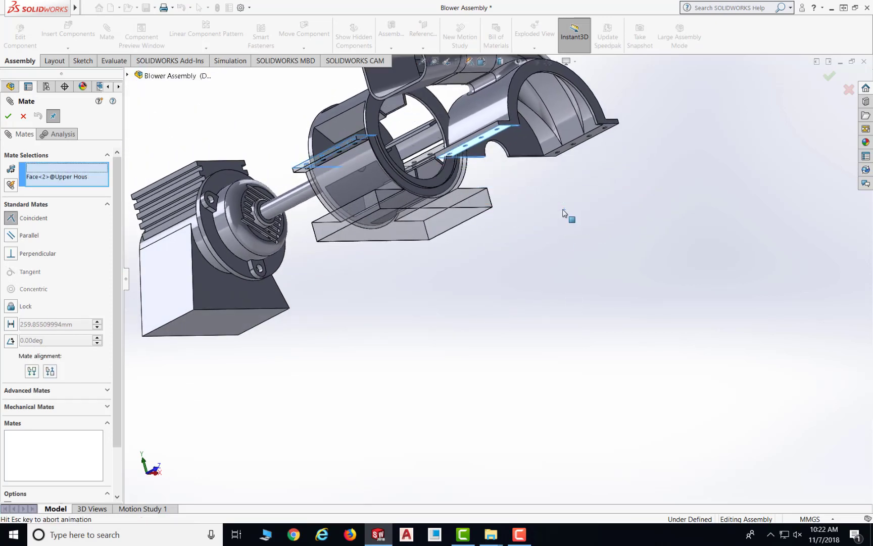
pyautogui.moveTo(542, 252); pyautogui.dragTo(542, 321, button='middle')
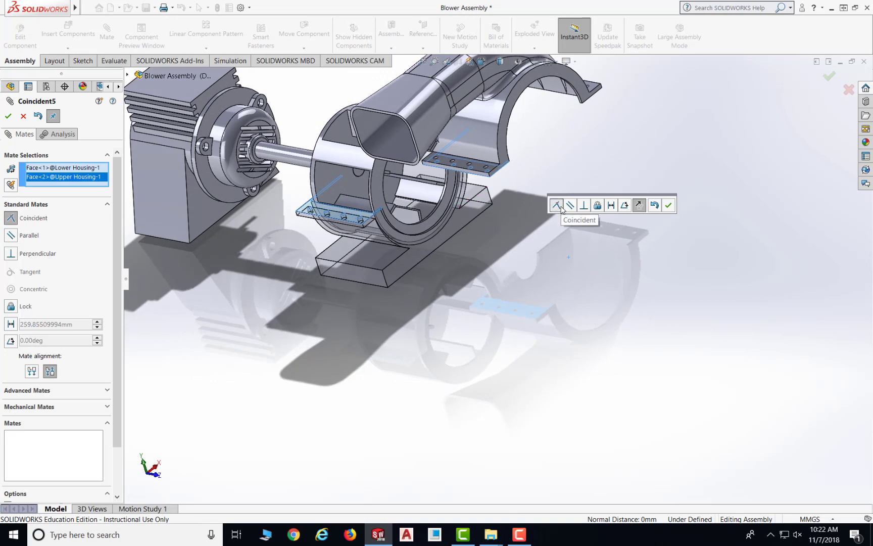
pyautogui.click(667, 204)
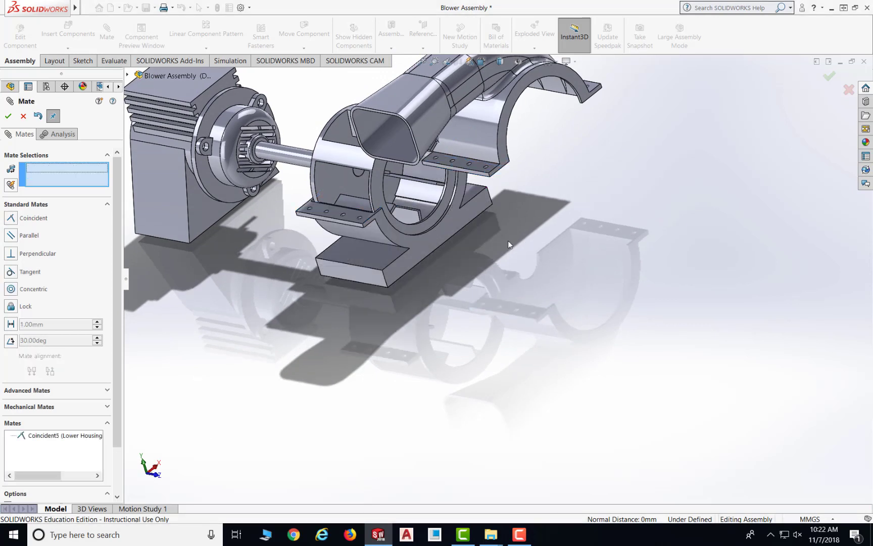
# - Add a concentric mate between the upper and lower housings' flange holes farthest from the motor on the duct outlet side
pyautogui.scroll(-5, 499, 166)
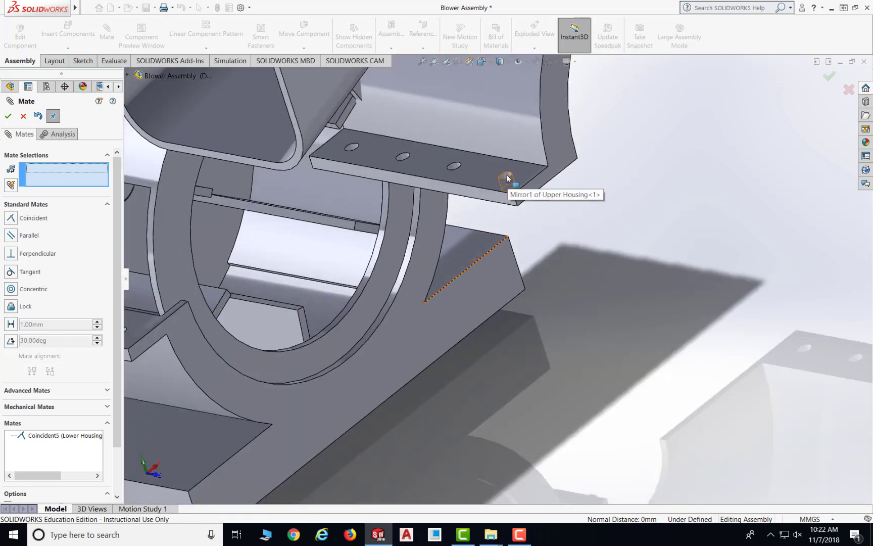
pyautogui.click(508, 179)
pyautogui.scroll(4, 504, 233)
pyautogui.scroll(-6, 272, 295)
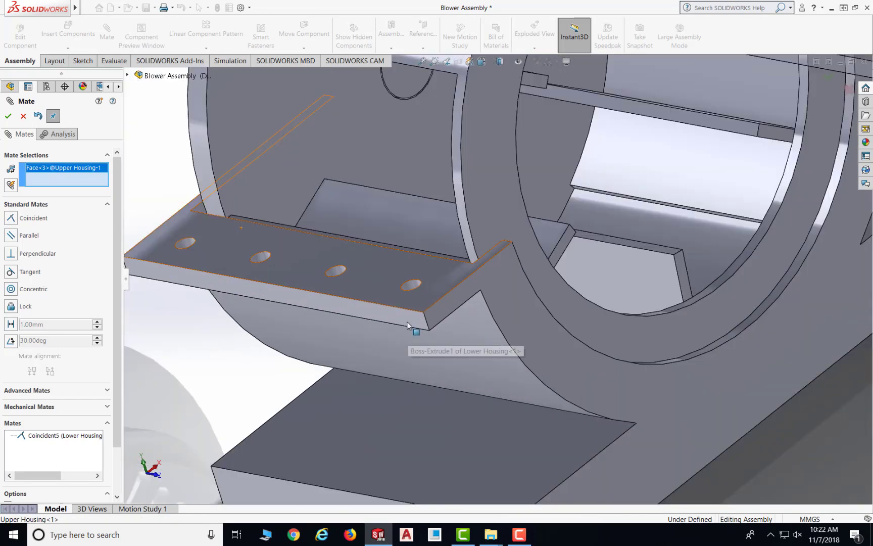
pyautogui.click(410, 286)
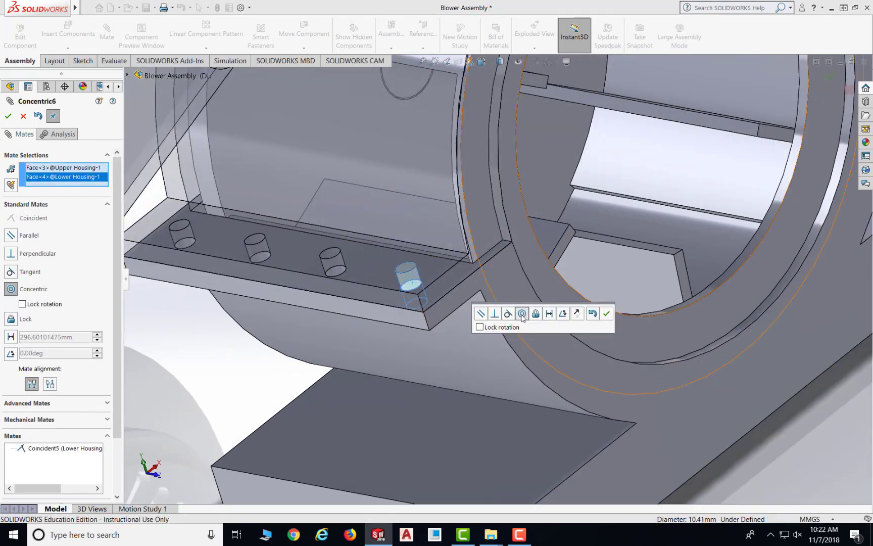
pyautogui.click(608, 314)
# - Add a concentric mate between the upper and lower housings' flange holes nearest the motor on the outlet side, and finish mating
pyautogui.scroll(-5, 573, 306)
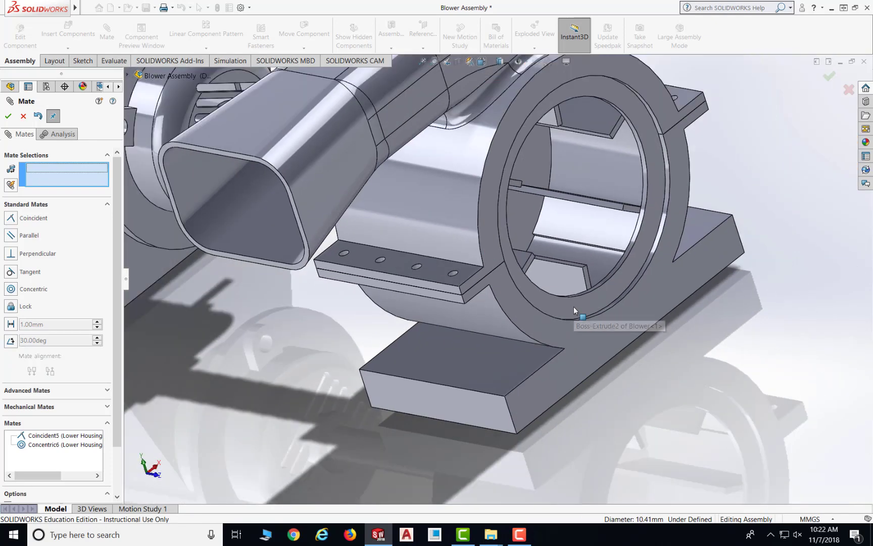
pyautogui.scroll(-2, 388, 186)
pyautogui.moveTo(388, 187); pyautogui.dragTo(334, 261, button='middle')
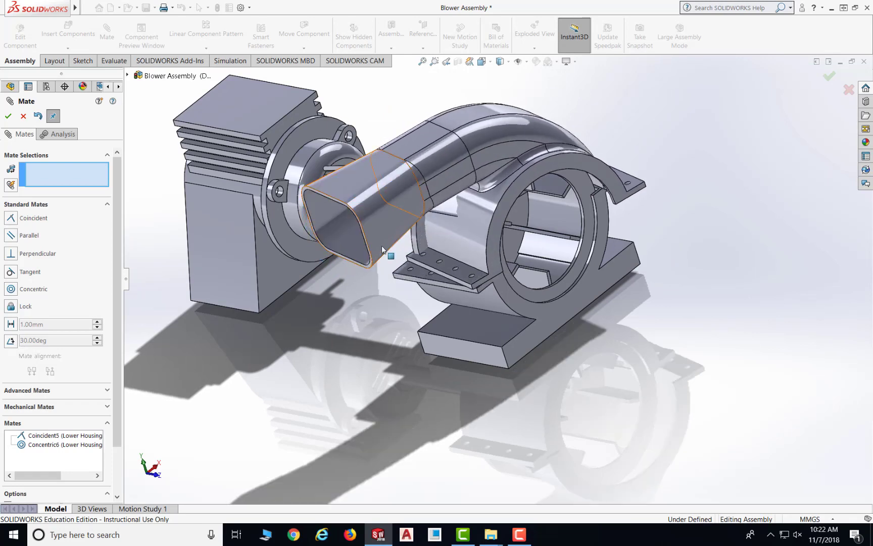
pyautogui.scroll(3, 393, 259)
pyautogui.scroll(3, 329, 202)
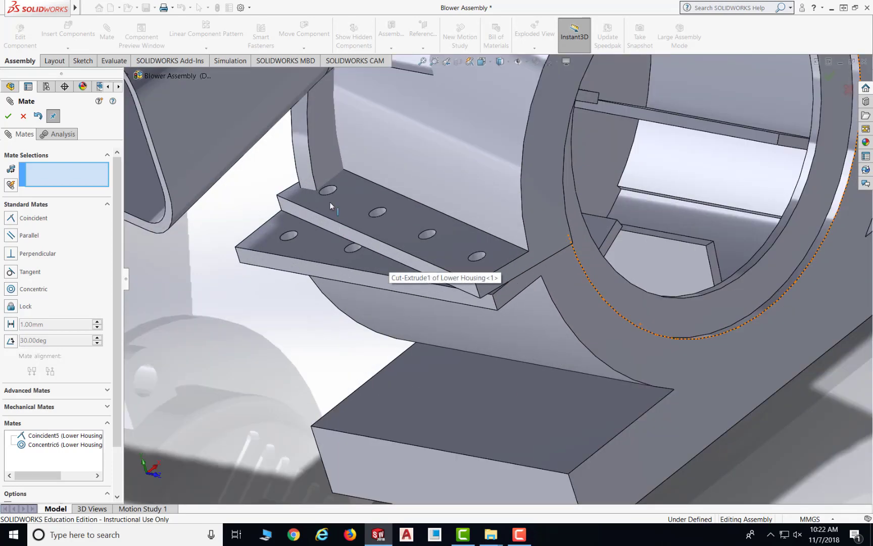
pyautogui.scroll(2, 356, 199)
pyautogui.click(358, 201)
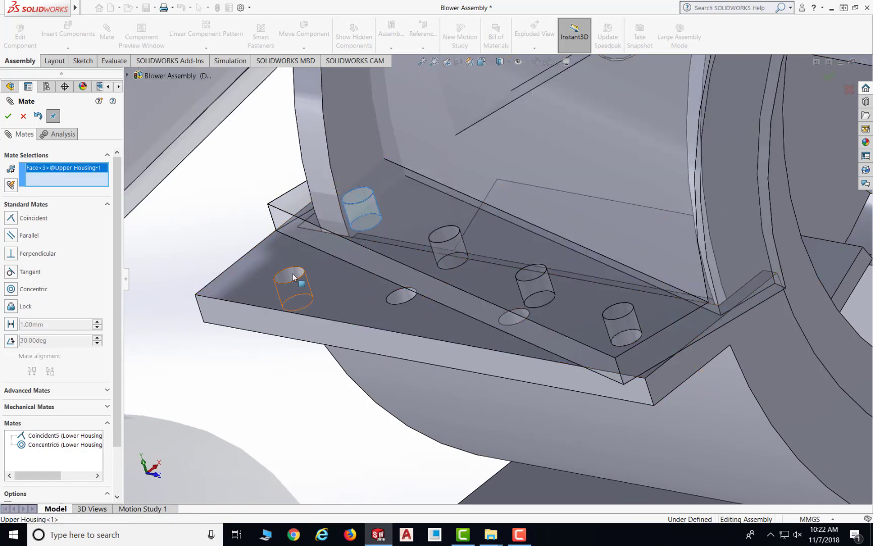
pyautogui.click(292, 275)
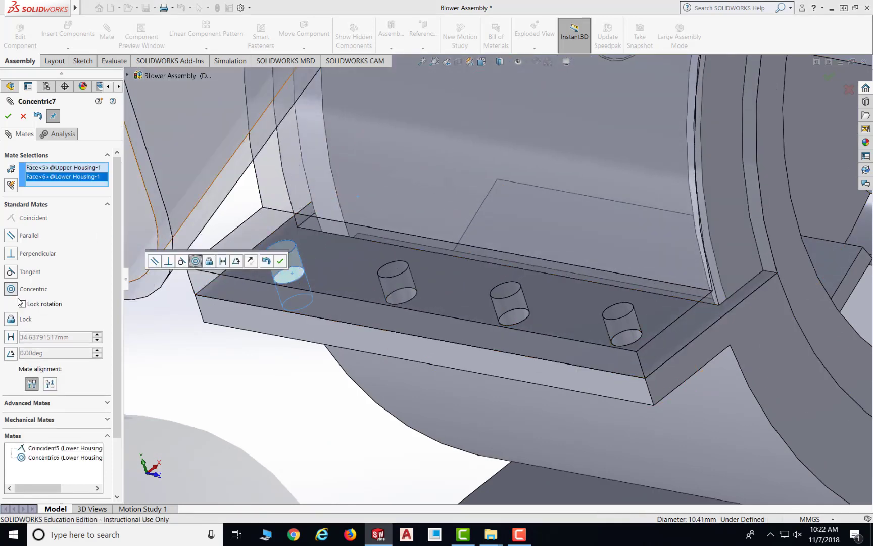
pyautogui.click(9, 116)
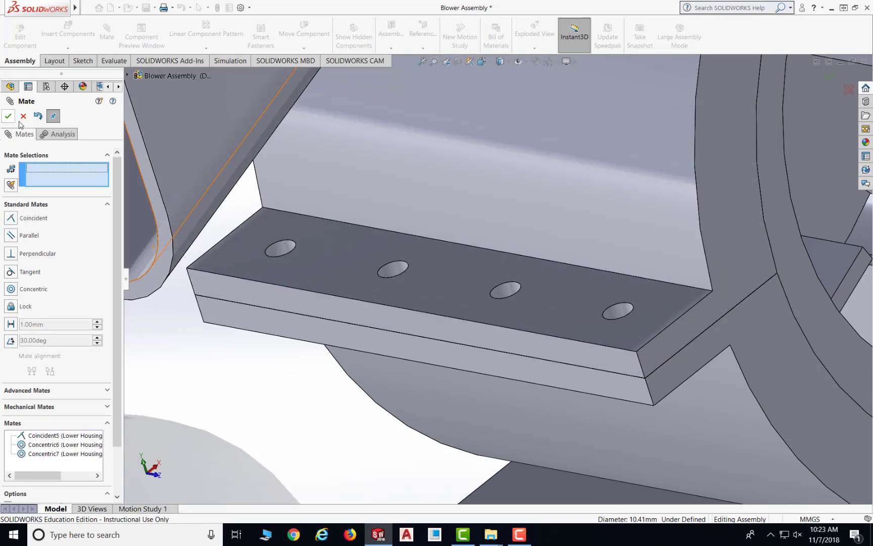
pyautogui.scroll(-4, 389, 381)
pyautogui.press('f')
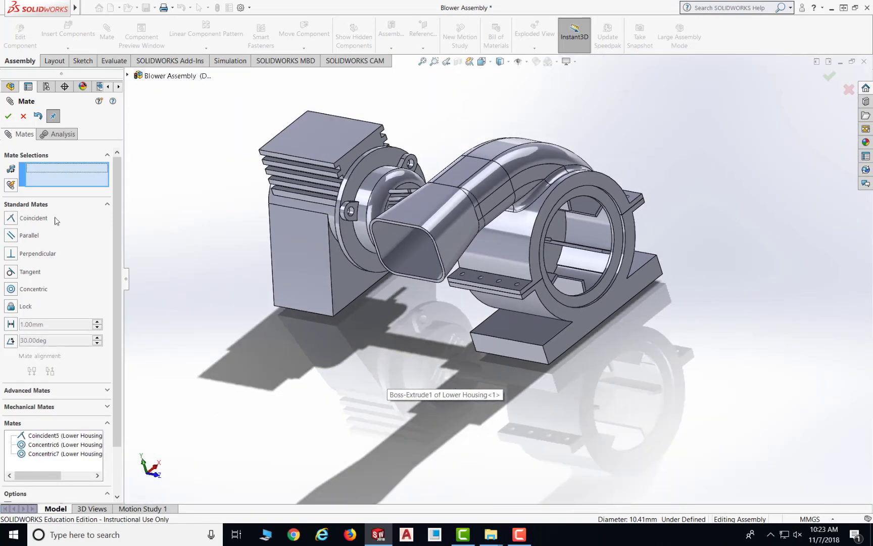
pyautogui.click(8, 116)
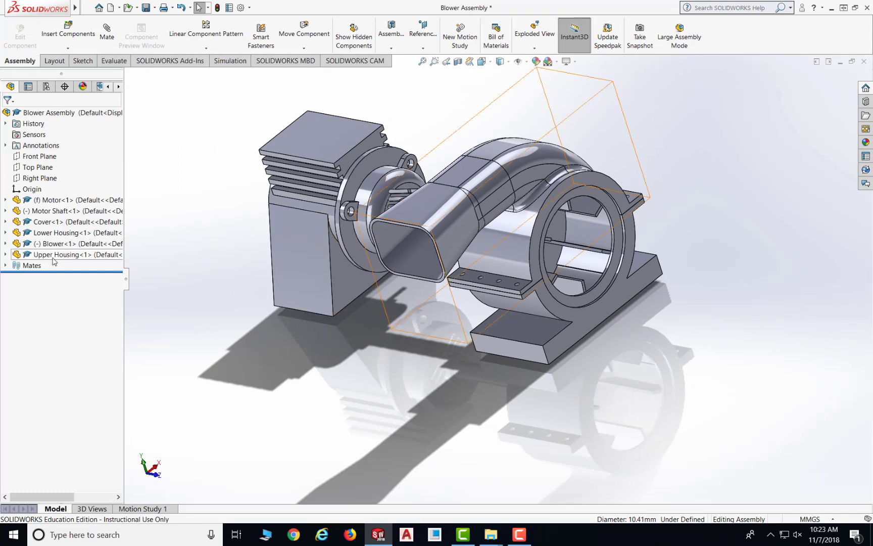
# - Check the upper housing's status in the component tree and turn the blower inside the housings to test its rotation
pyautogui.click(34, 258)
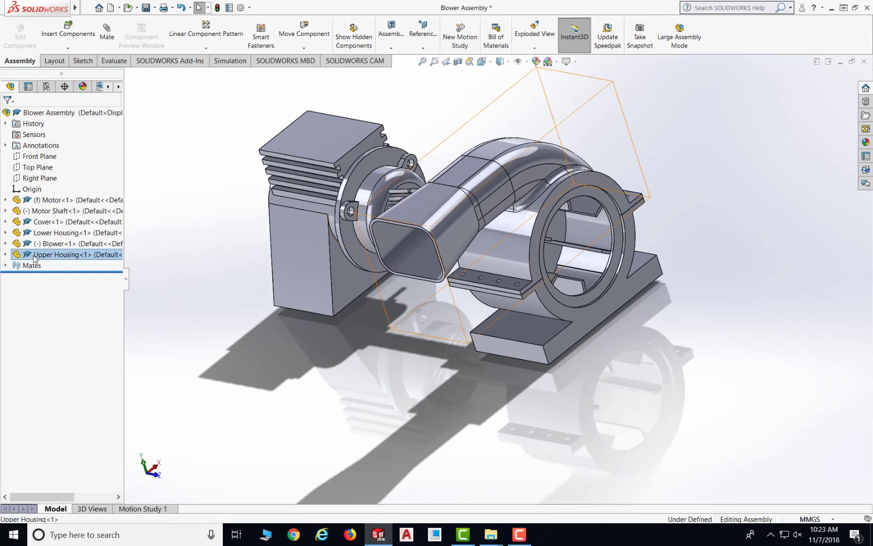
pyautogui.click(732, 338)
pyautogui.moveTo(730, 334); pyautogui.dragTo(776, 289, button='middle')
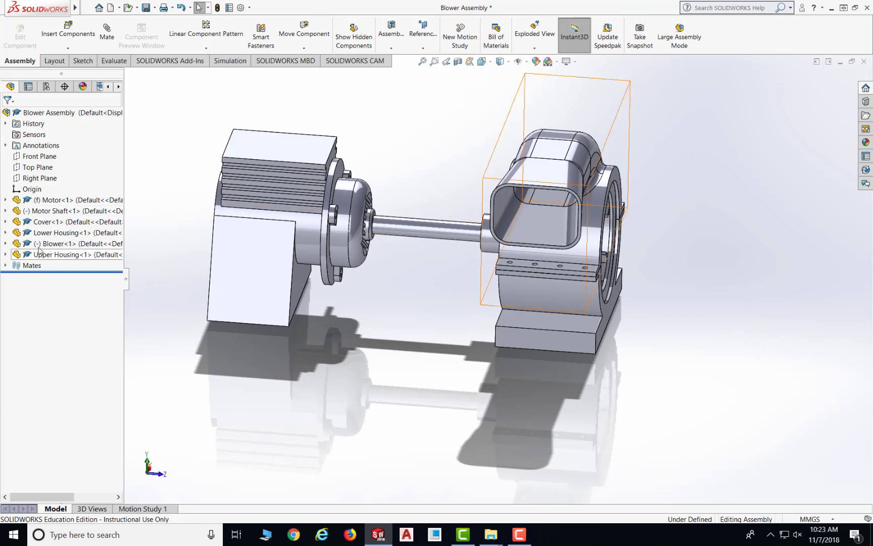
pyautogui.moveTo(499, 236); pyautogui.dragTo(591, 222, button='middle')
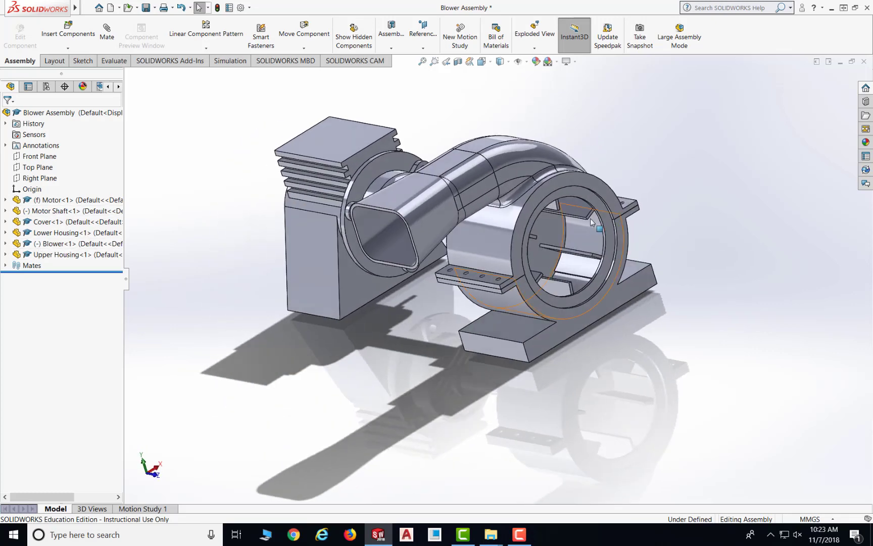
pyautogui.moveTo(599, 226); pyautogui.dragTo(590, 251)
# - Rebuild and save the blower assembly with the upper housing mated in place
pyautogui.moveTo(591, 252); pyautogui.dragTo(693, 278, button='middle')
pyautogui.scroll(1, 479, 309)
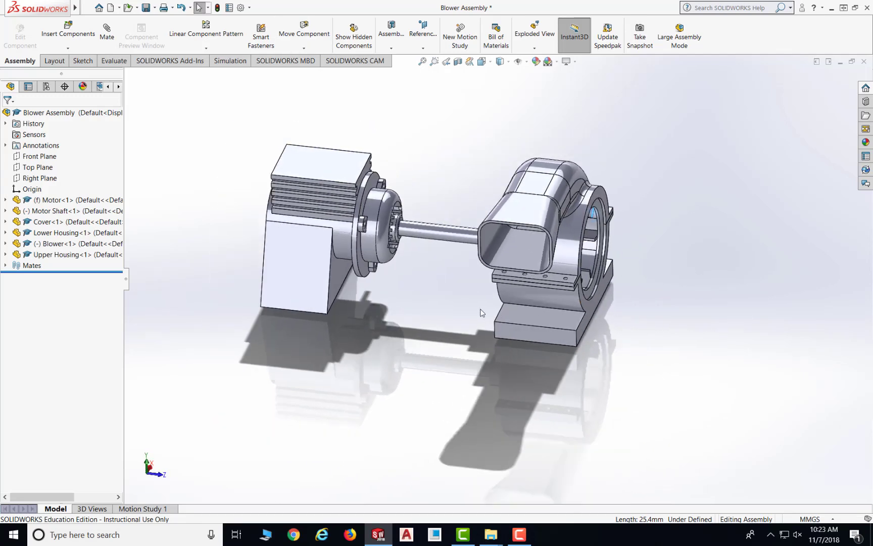
pyautogui.scroll(-1, 479, 308)
pyautogui.scroll(1, 474, 112)
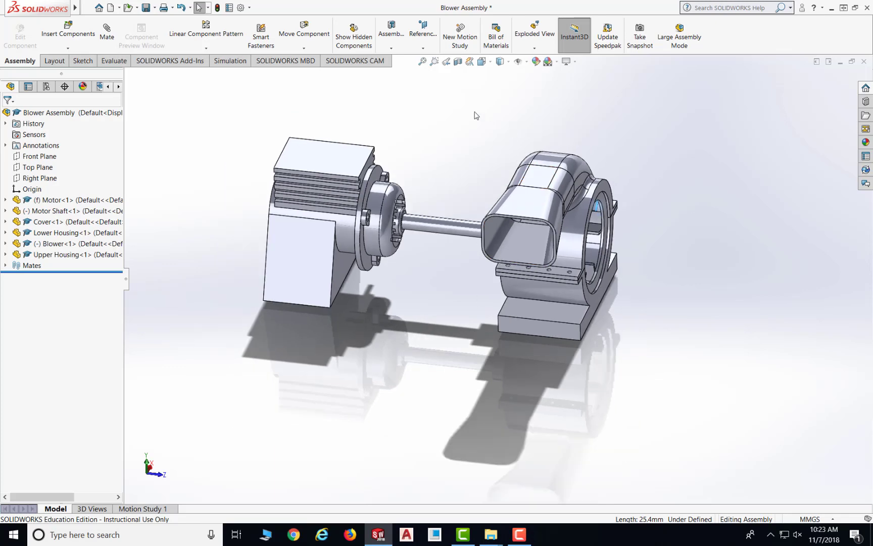
pyautogui.scroll(-1, 474, 113)
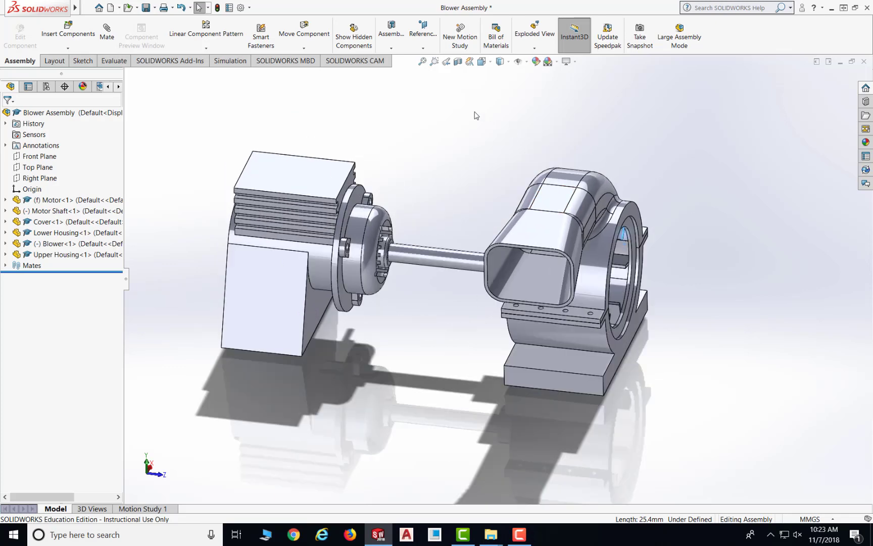
pyautogui.click(146, 8)
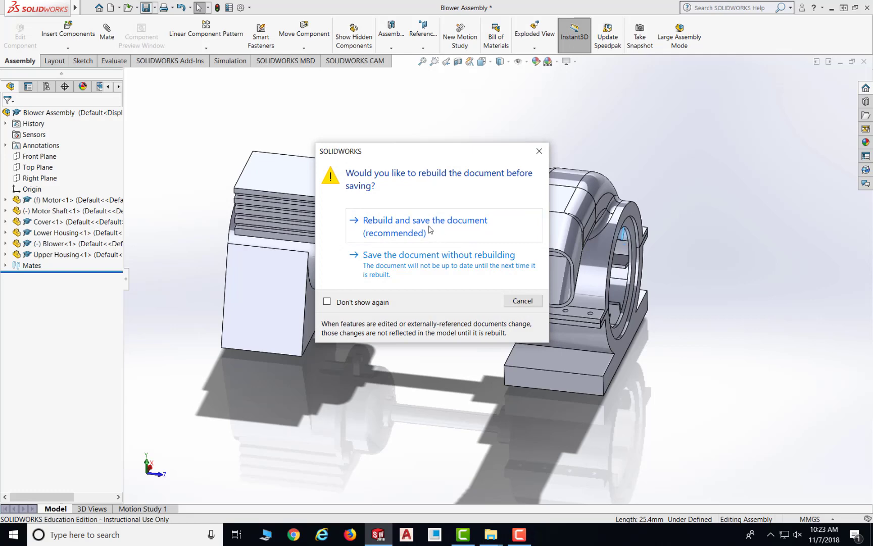
pyautogui.click(430, 230)
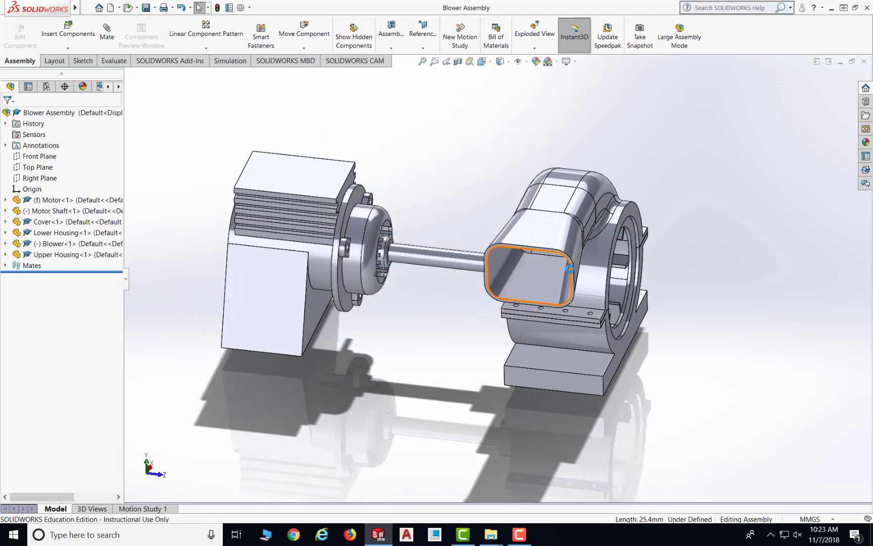